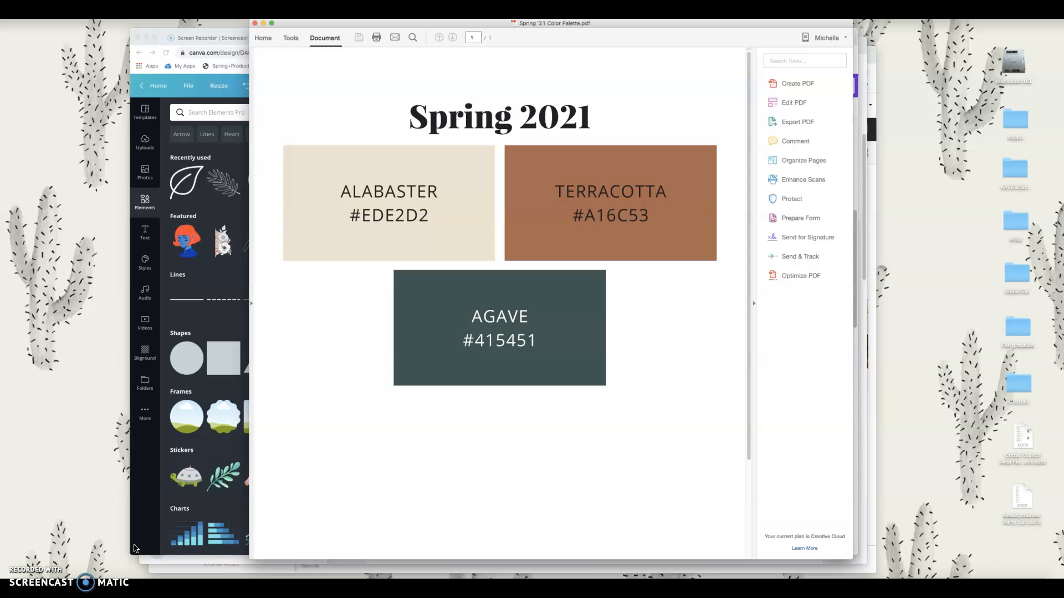
# Leave the Spring 2021 palette PDF and show all open windows with Mission Control.
pyautogui.hotkey('ctrl', 'Up')
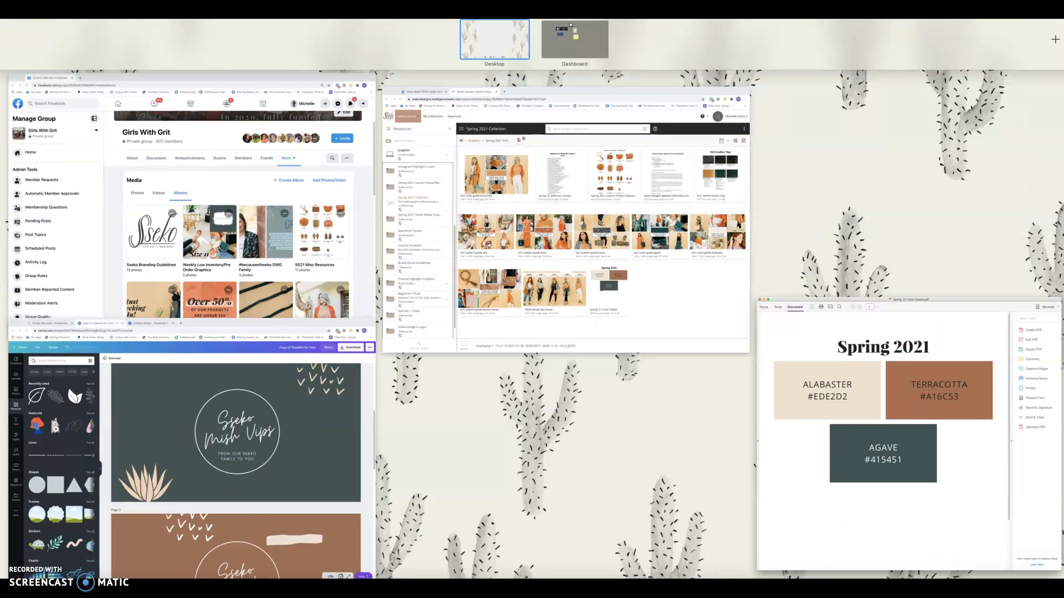
# Browse the Sseko Digital Library's Spring 2021 Collection, then bring the Spring '21 palette PDF back.
pyautogui.click(507, 208)
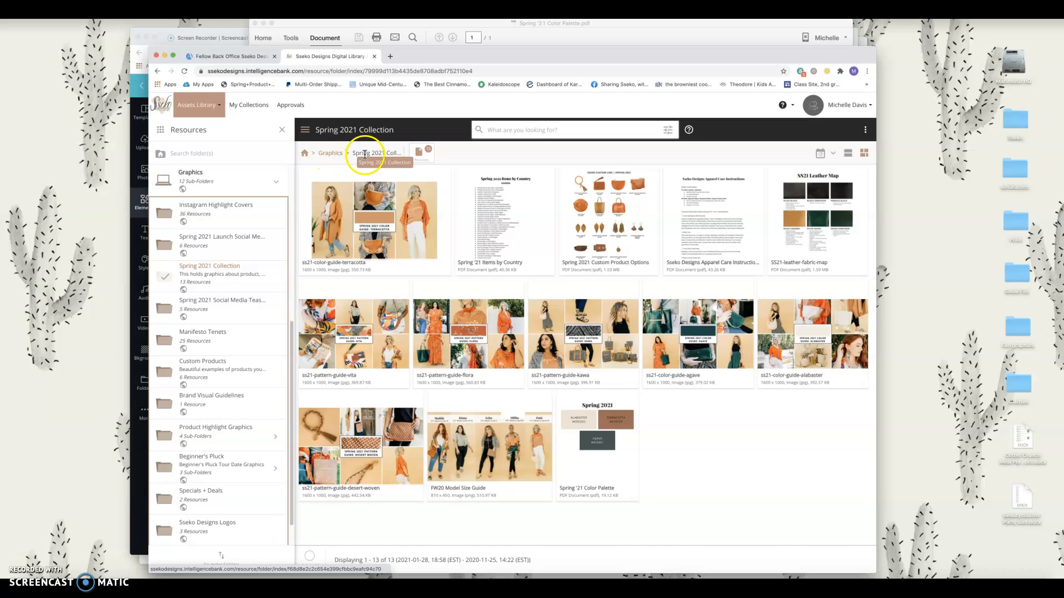
pyautogui.moveTo(586, 435)
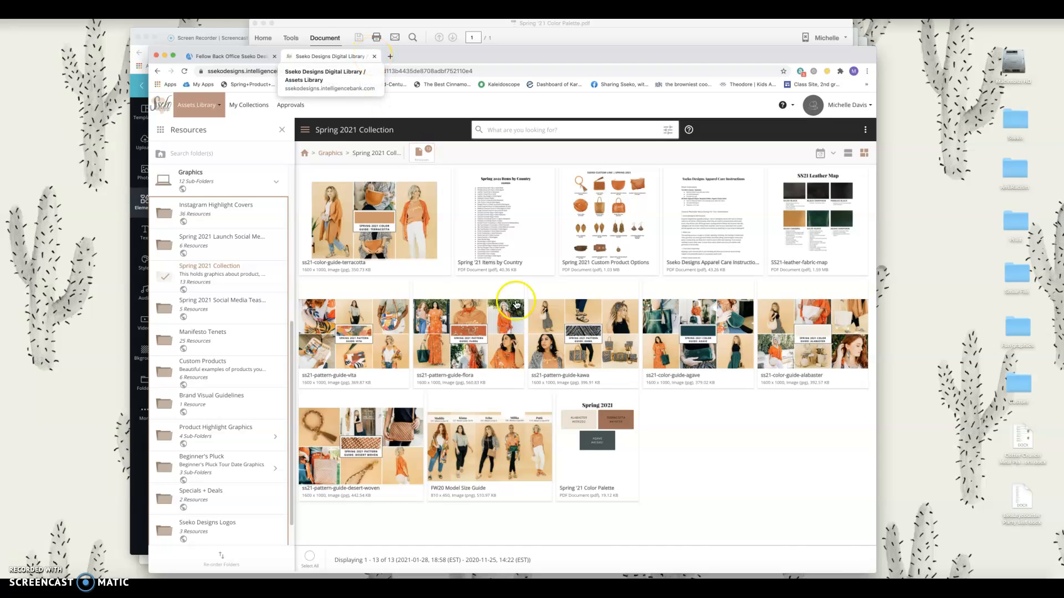
pyautogui.click(375, 57)
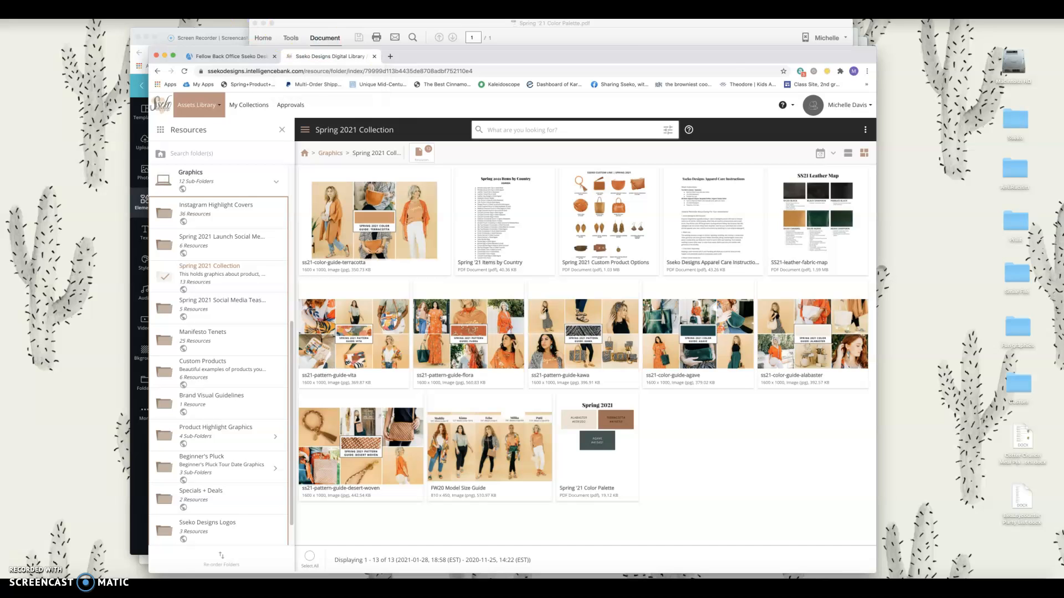
pyautogui.hotkey('ctrl', 'Up')
pyautogui.click(813, 444)
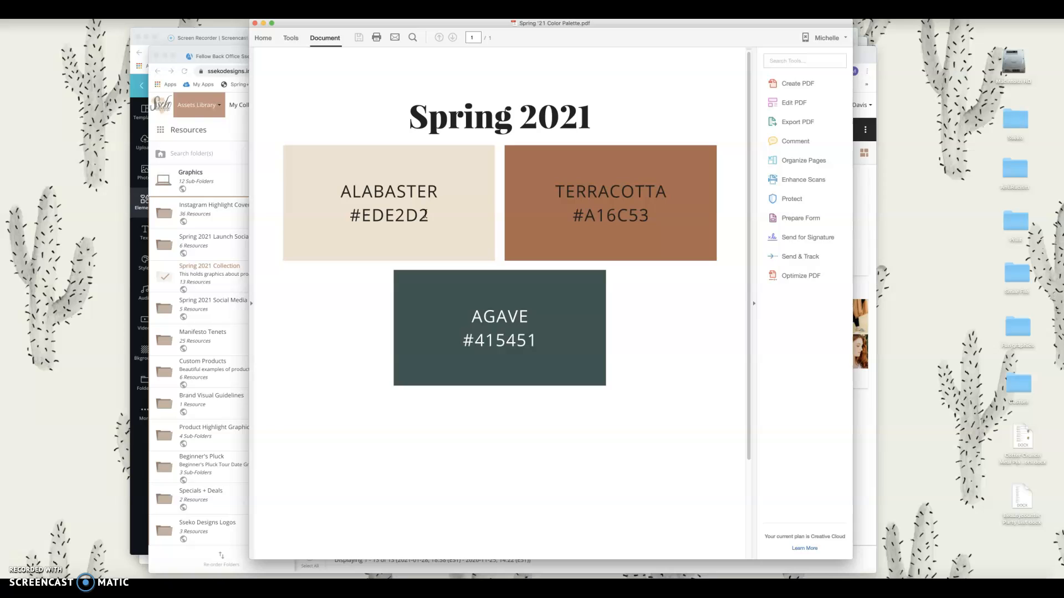
# Select the Alabaster hex #EDE2D2, then start a new 1640 × 924 Facebook Cover design in Canva.
pyautogui.tripleClick(402, 219)
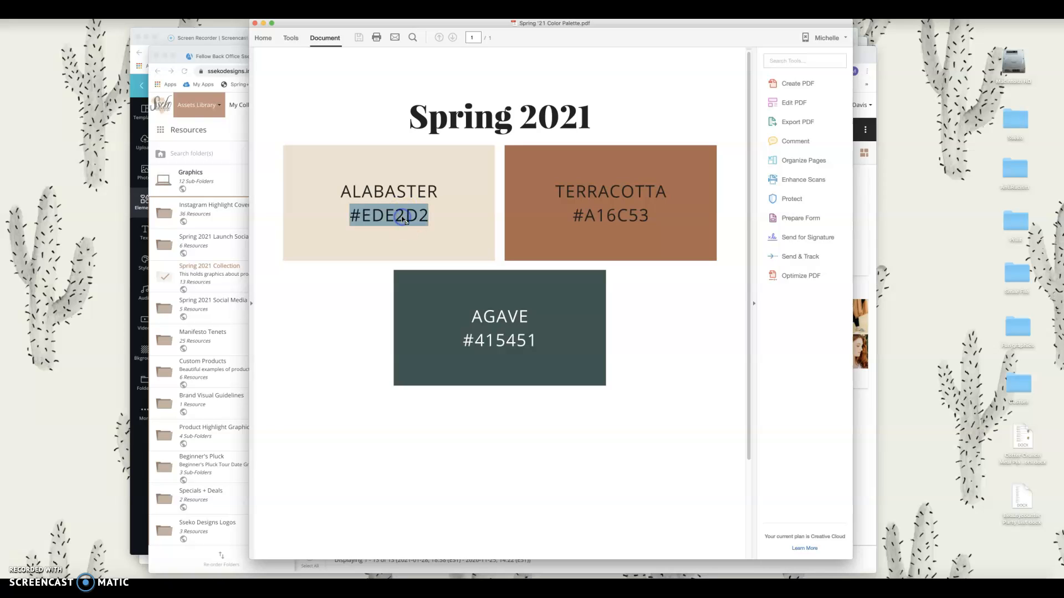
pyautogui.click(140, 162)
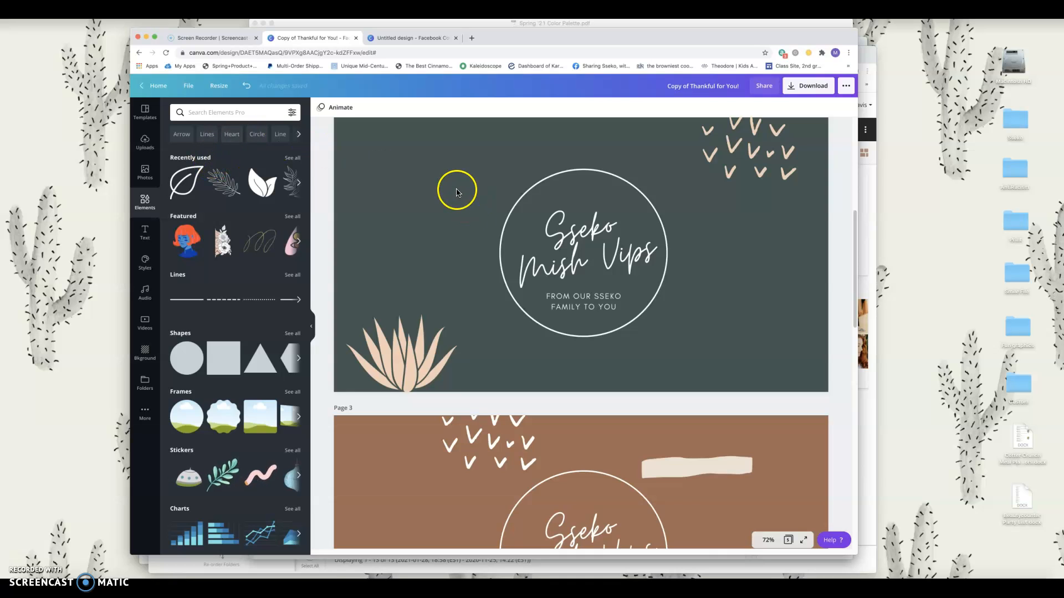
pyautogui.click(188, 87)
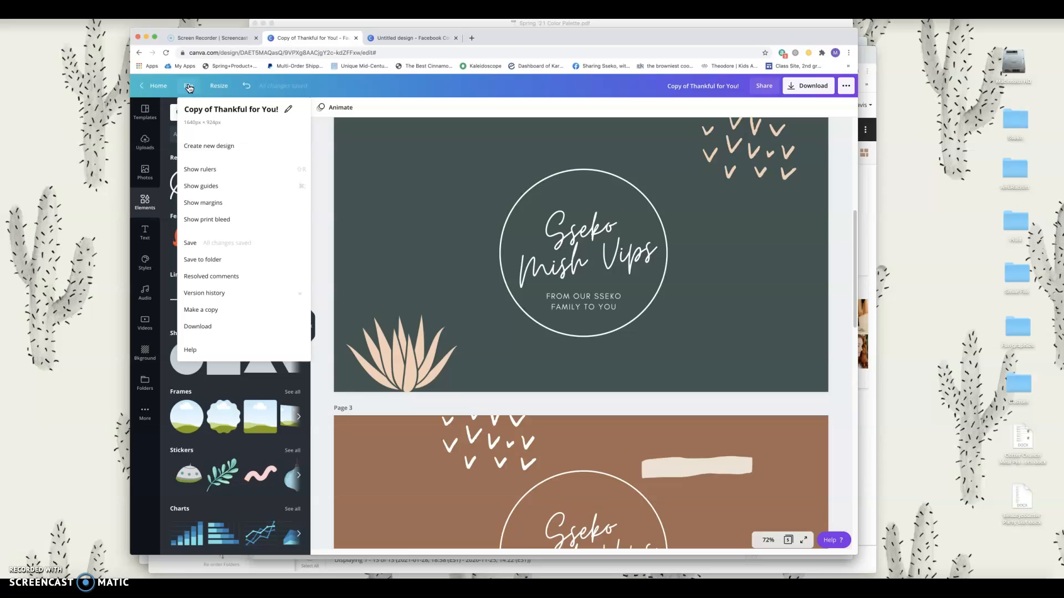
pyautogui.click(214, 145)
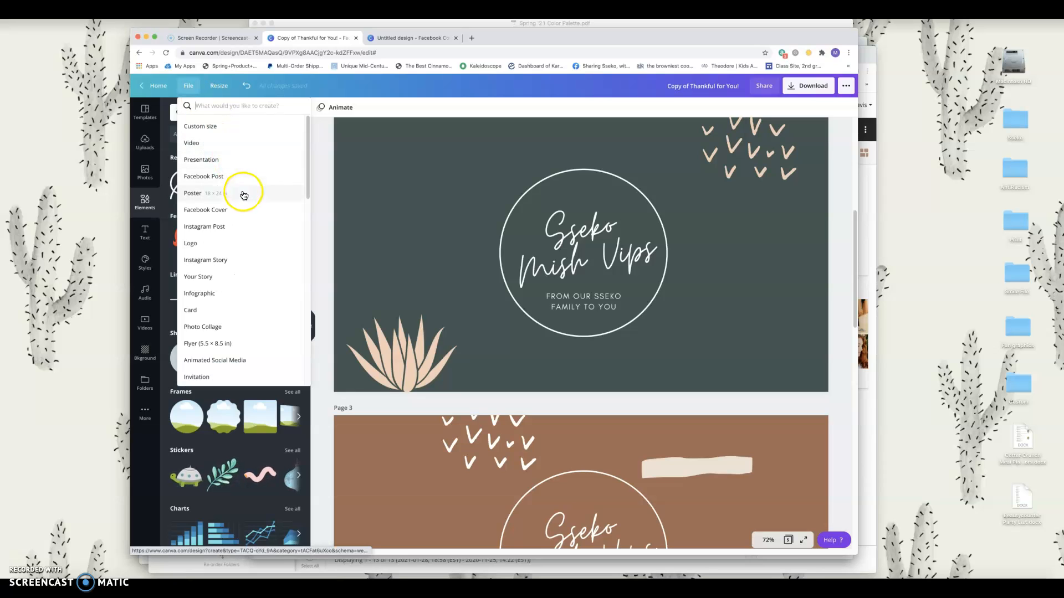
pyautogui.click(211, 209)
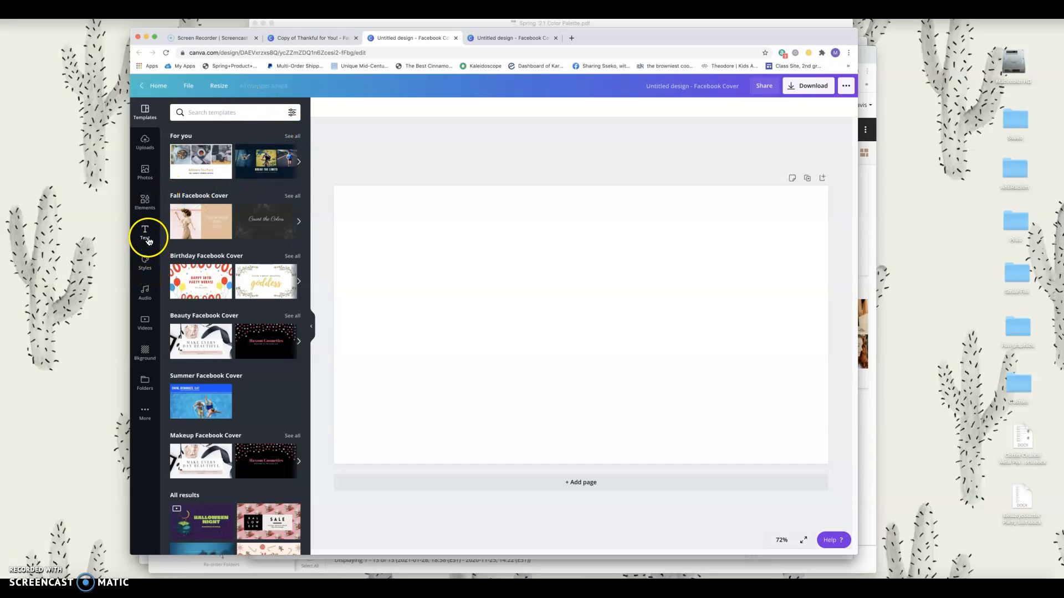
# Add a grey square from Elements and stretch it over the whole 1640 × 924 cover.
pyautogui.click(145, 211)
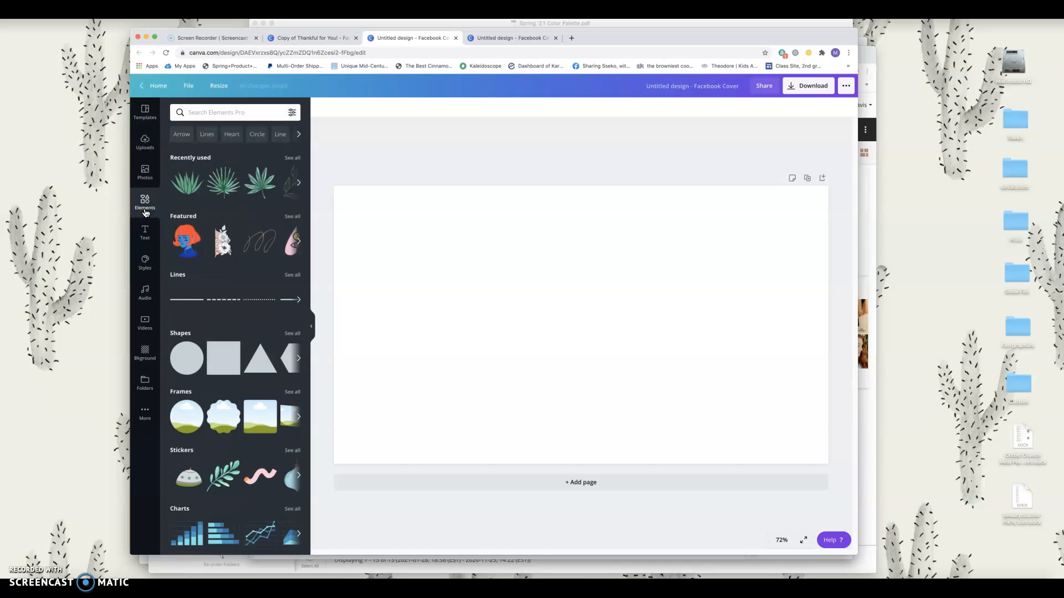
pyautogui.click(216, 351)
pyautogui.moveTo(556, 304); pyautogui.dragTo(387, 242)
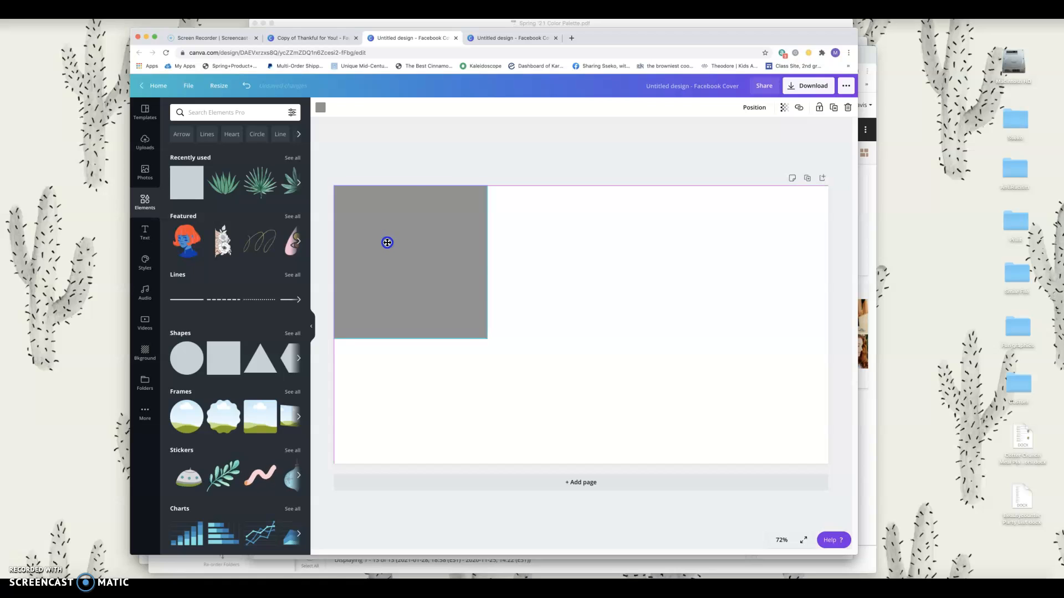
pyautogui.moveTo(488, 340); pyautogui.dragTo(705, 374)
pyautogui.moveTo(612, 325); pyautogui.dragTo(825, 329)
pyautogui.click(529, 152)
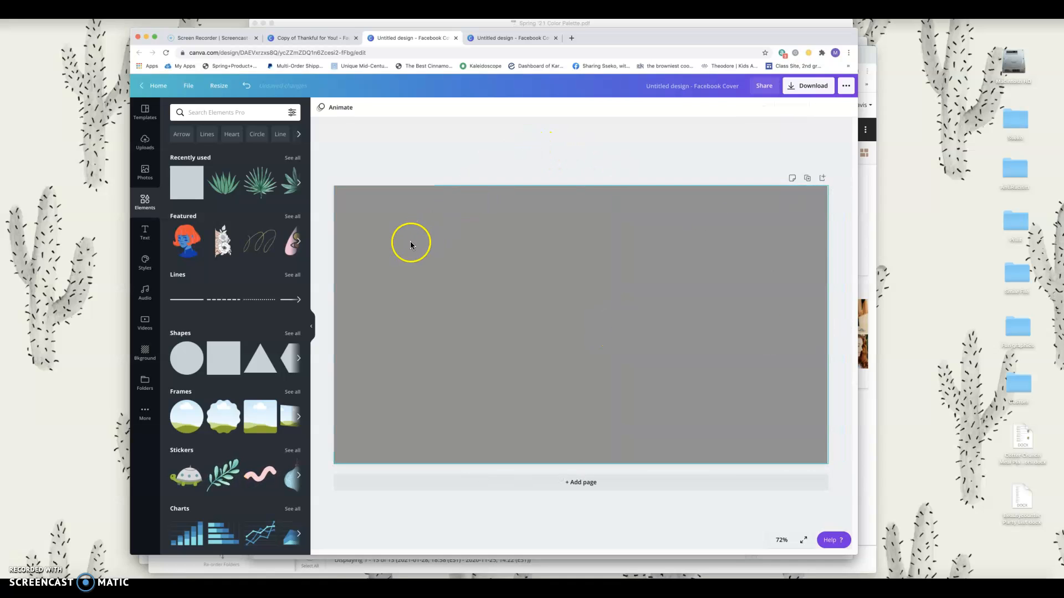
pyautogui.click(374, 204)
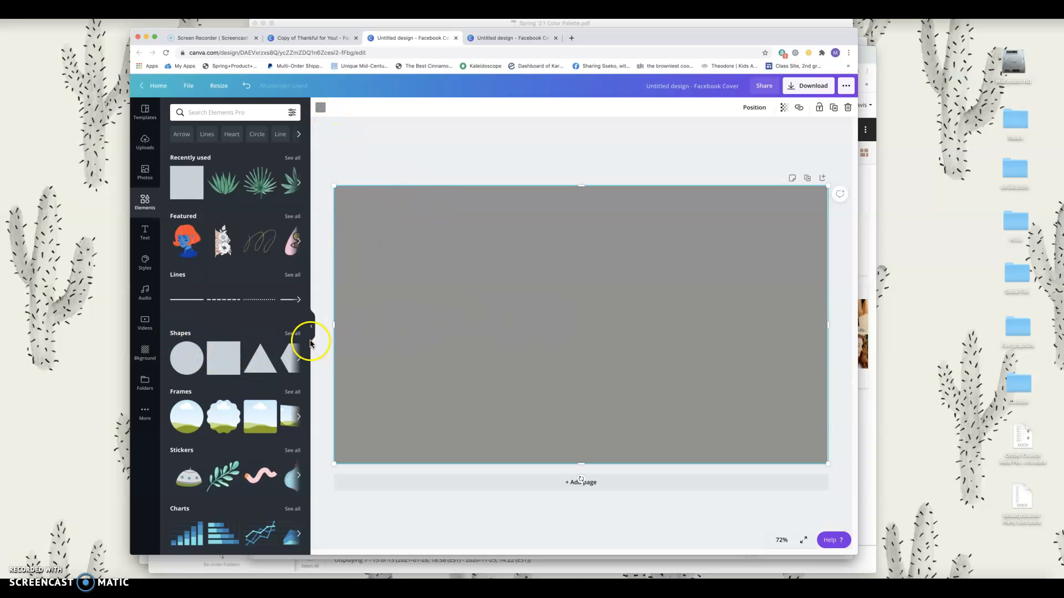
pyautogui.click(298, 357)
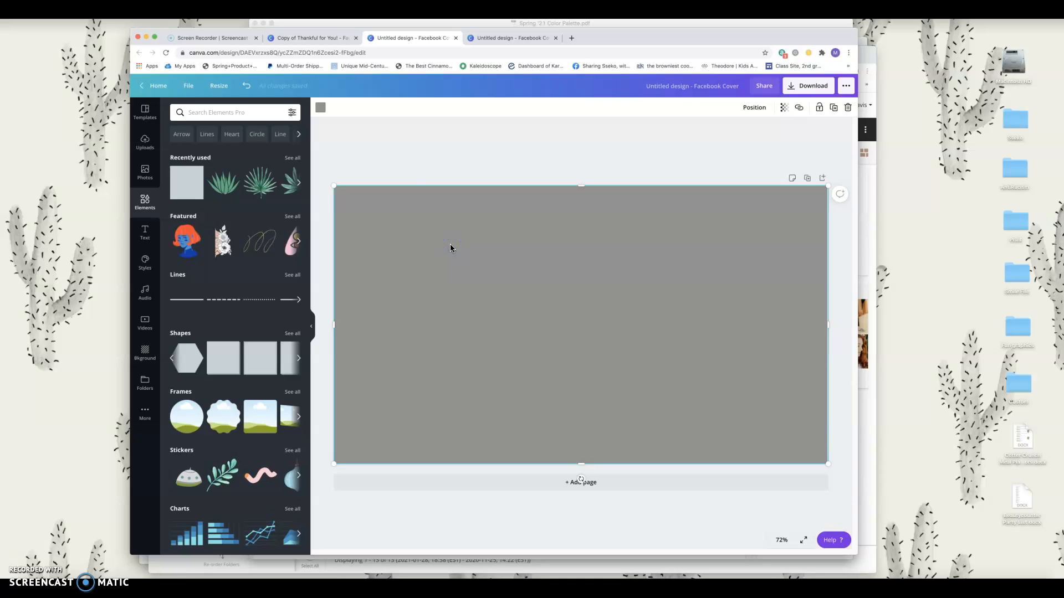
# Try a reddish custom colour on the rectangle from the colour picker.
pyautogui.click(321, 107)
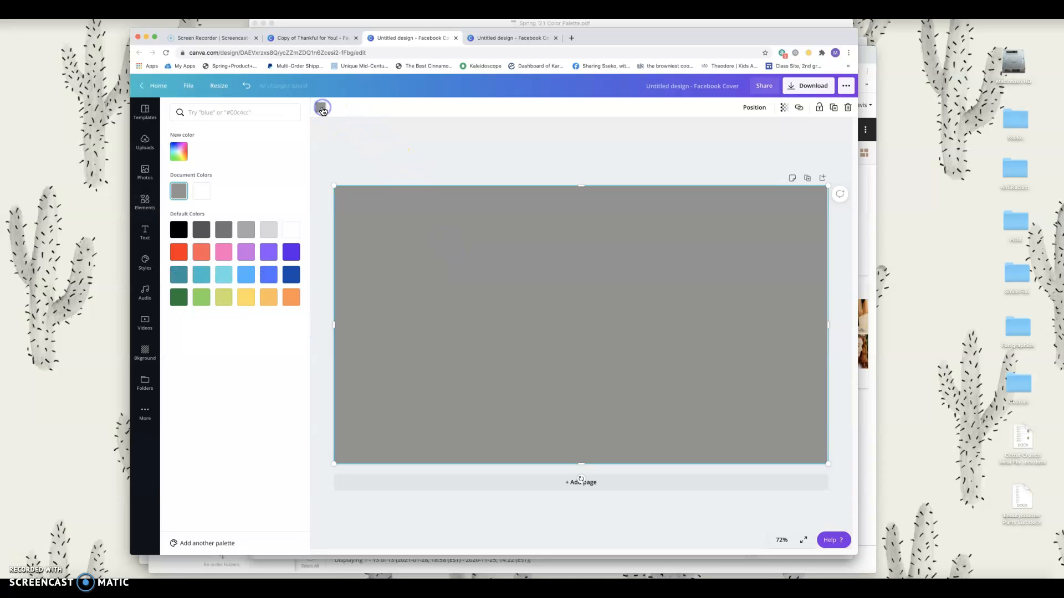
pyautogui.click(269, 114)
pyautogui.click(178, 151)
pyautogui.moveTo(238, 177)
pyautogui.mouseDown()
pyautogui.moveTo(206, 183)
pyautogui.moveTo(227, 188)
pyautogui.moveTo(227, 177)
pyautogui.moveTo(225, 189)
pyautogui.mouseUp()
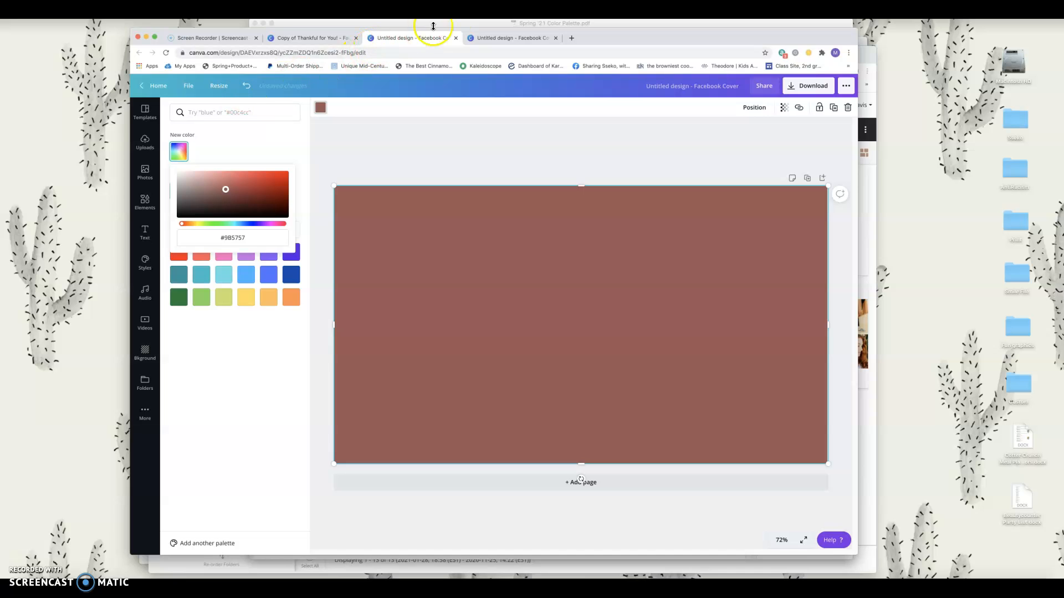
# Copy Terracotta #A16C53 from the palette PDF and apply it to the rectangle.
pyautogui.hotkey('ctrl', 'Up')
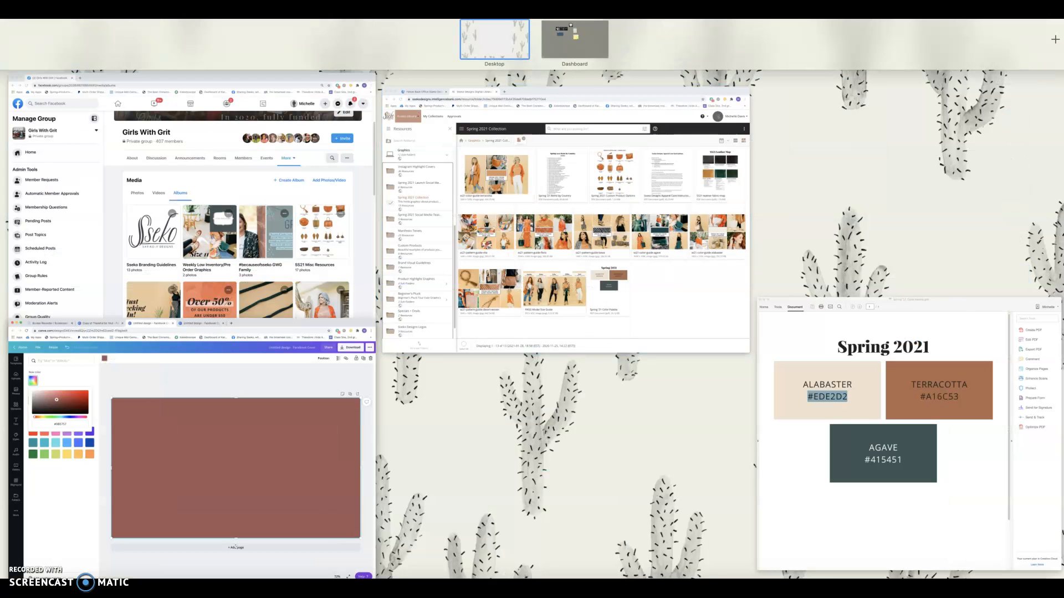
pyautogui.click(909, 427)
pyautogui.doubleClick(609, 217)
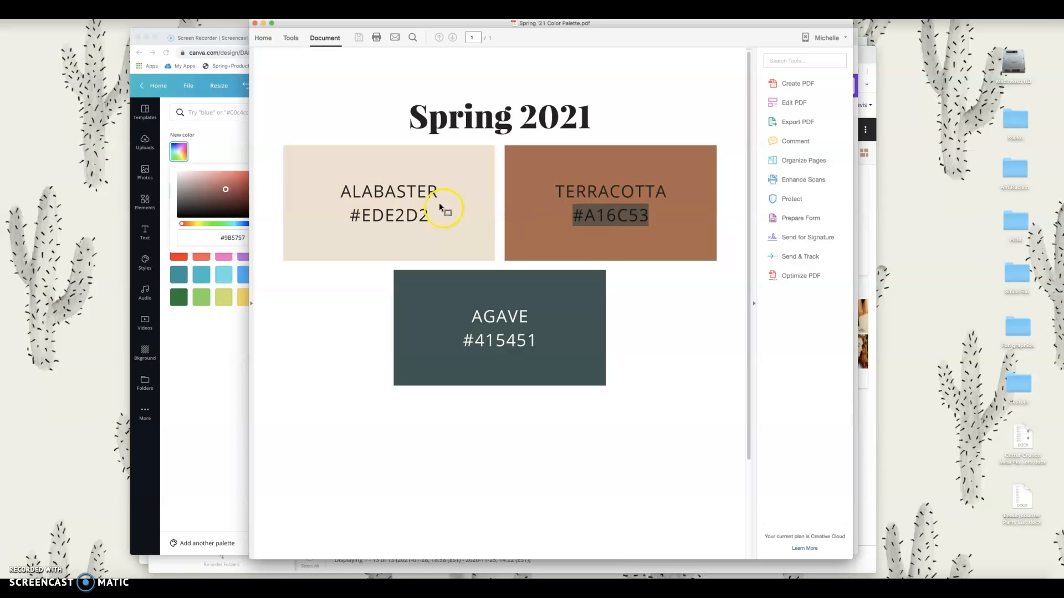
pyautogui.click(209, 145)
pyautogui.click(200, 114)
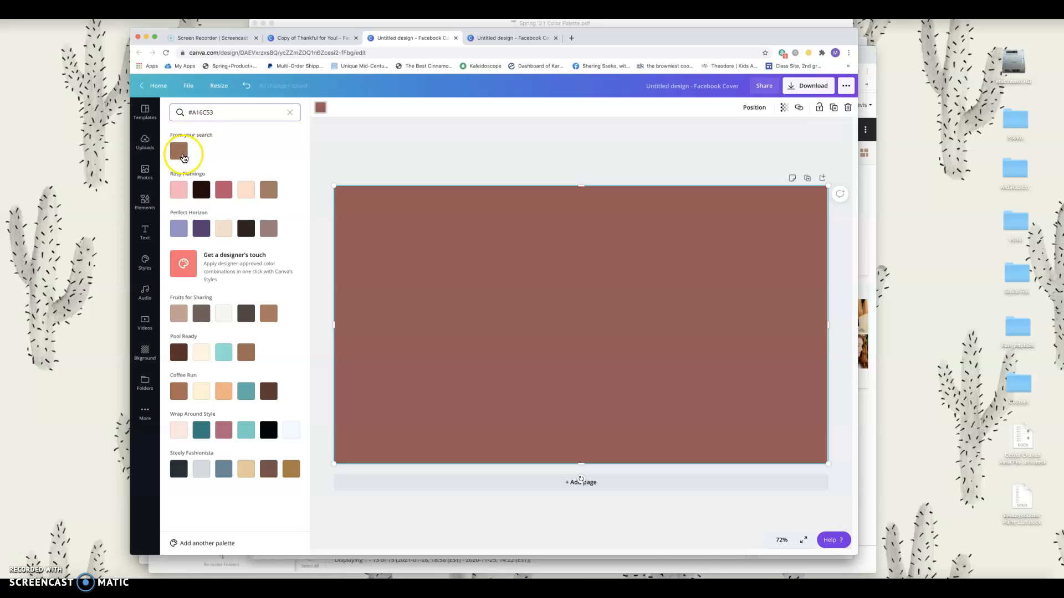
pyautogui.click(178, 151)
pyautogui.click(382, 149)
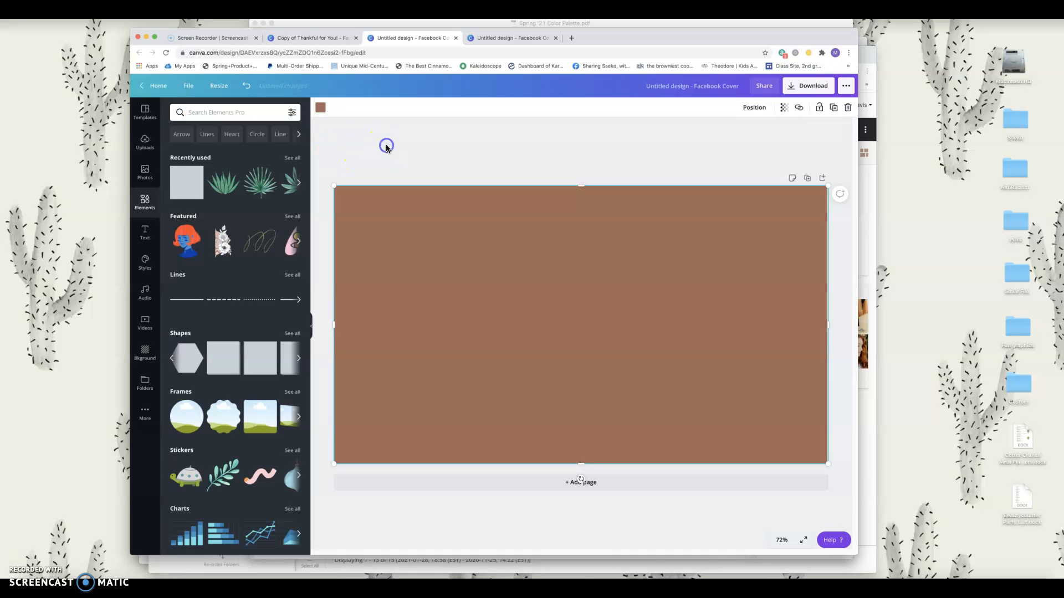
# Copy Alabaster #EDE2D2 from the palette PDF and apply it to the rectangle.
pyautogui.click(320, 109)
pyautogui.hotkey('ctrl', 'Up')
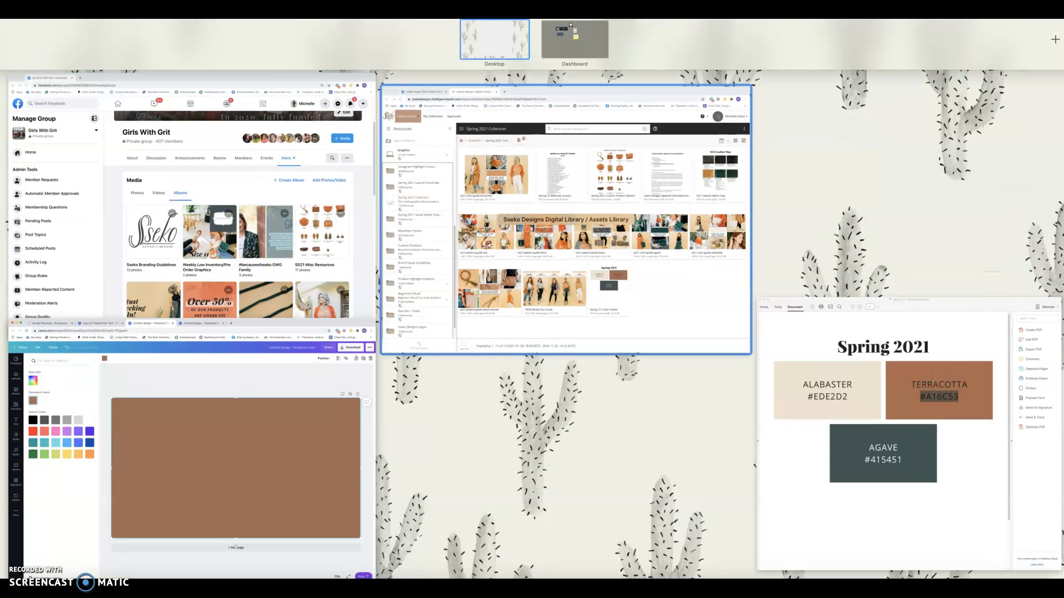
pyautogui.click(820, 377)
pyautogui.doubleClick(406, 214)
pyautogui.press('super+c')
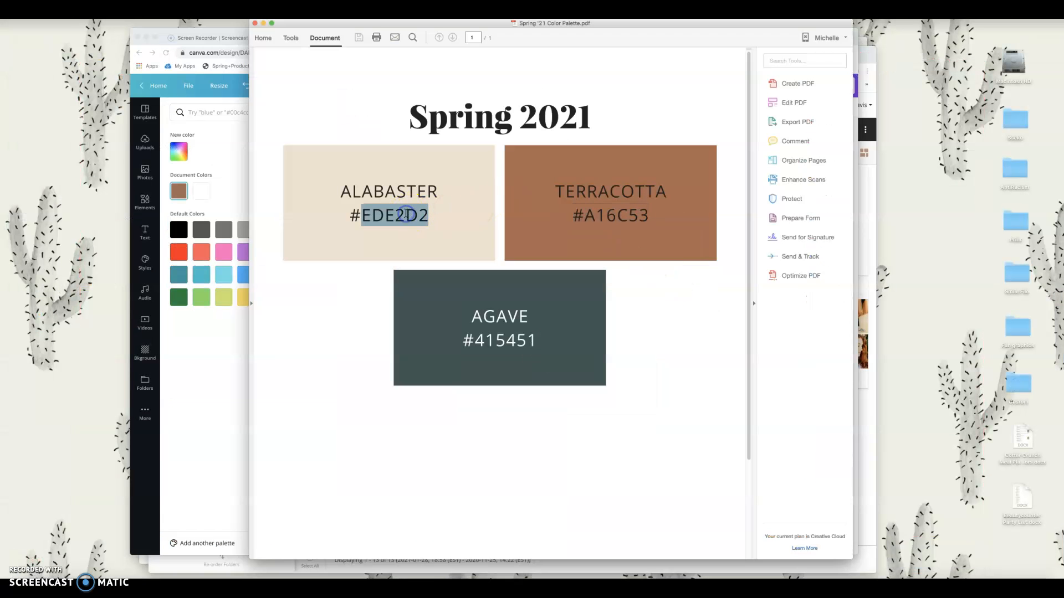
pyautogui.click(211, 168)
pyautogui.click(217, 113)
pyautogui.press('super+v')
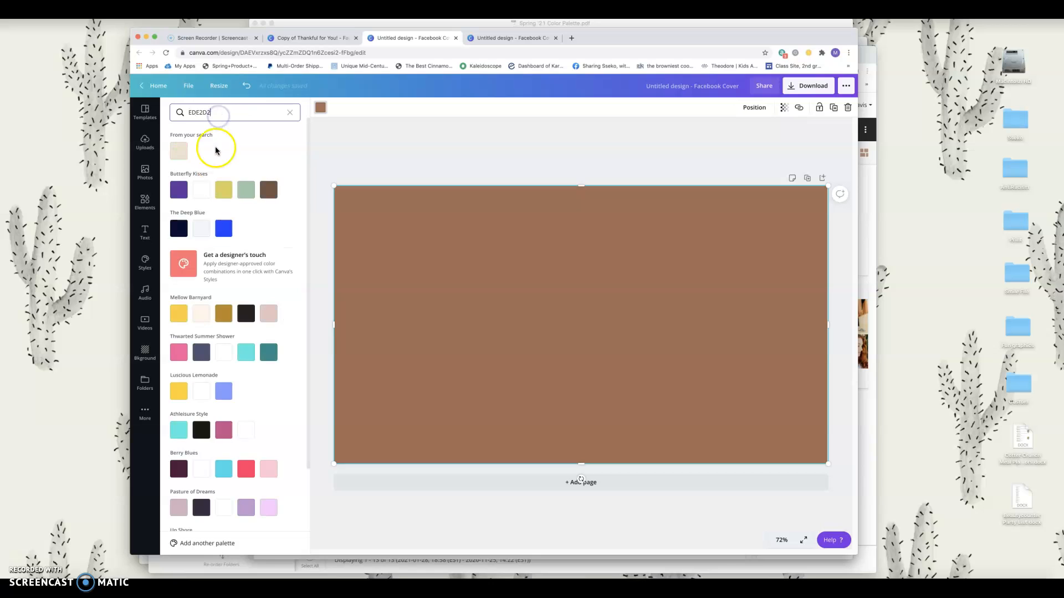
pyautogui.click(178, 152)
pyautogui.click(289, 113)
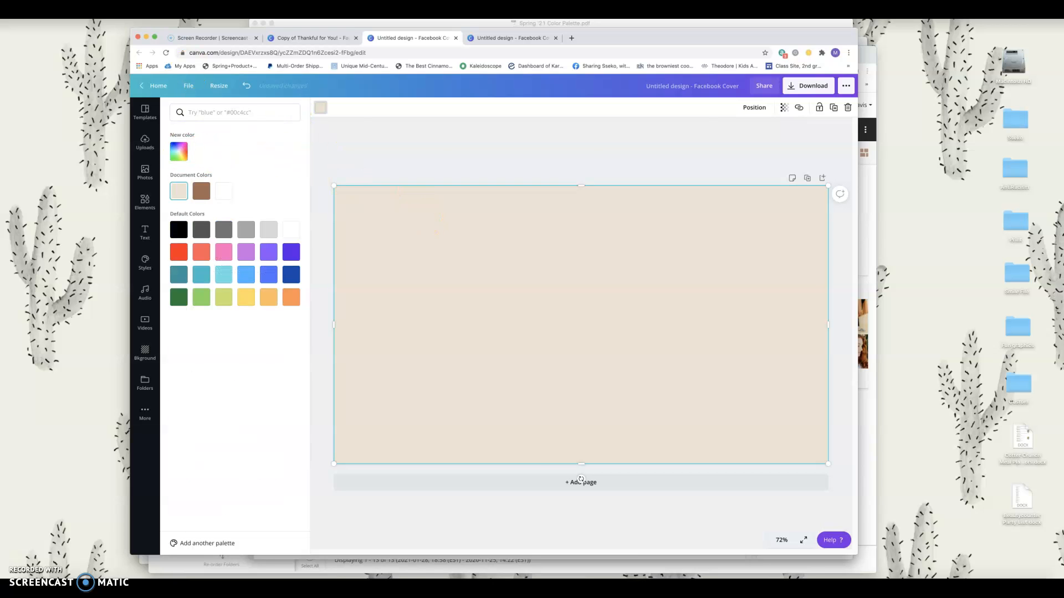
# Fill the rectangle with Agave #415451 copied from the palette PDF.
pyautogui.hotkey('ctrl', 'Up')
pyautogui.click(886, 415)
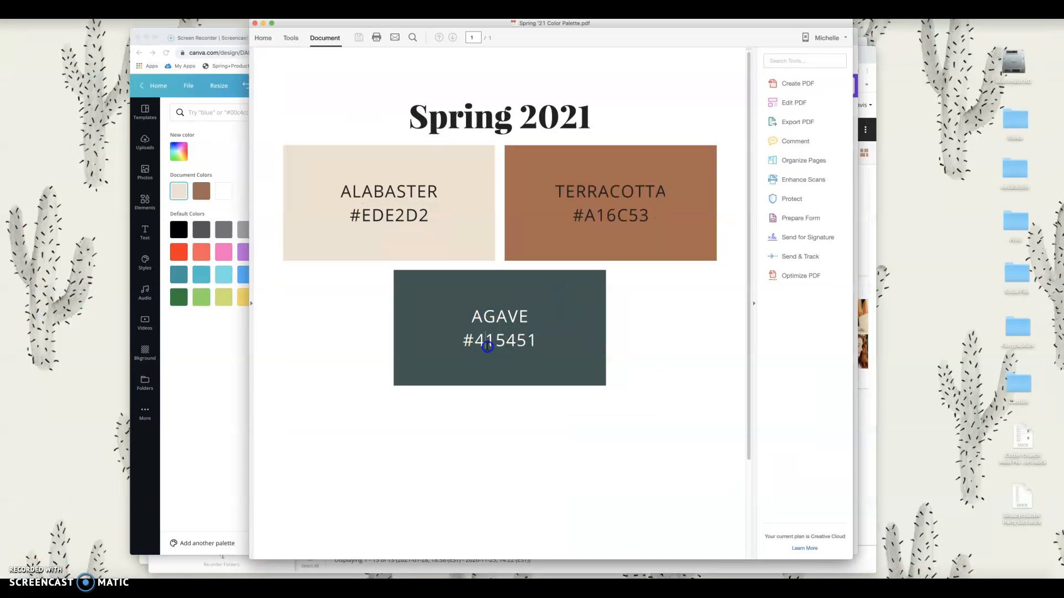
pyautogui.doubleClick(487, 340)
pyautogui.press('cmd+c')
pyautogui.click(220, 373)
pyautogui.click(226, 111)
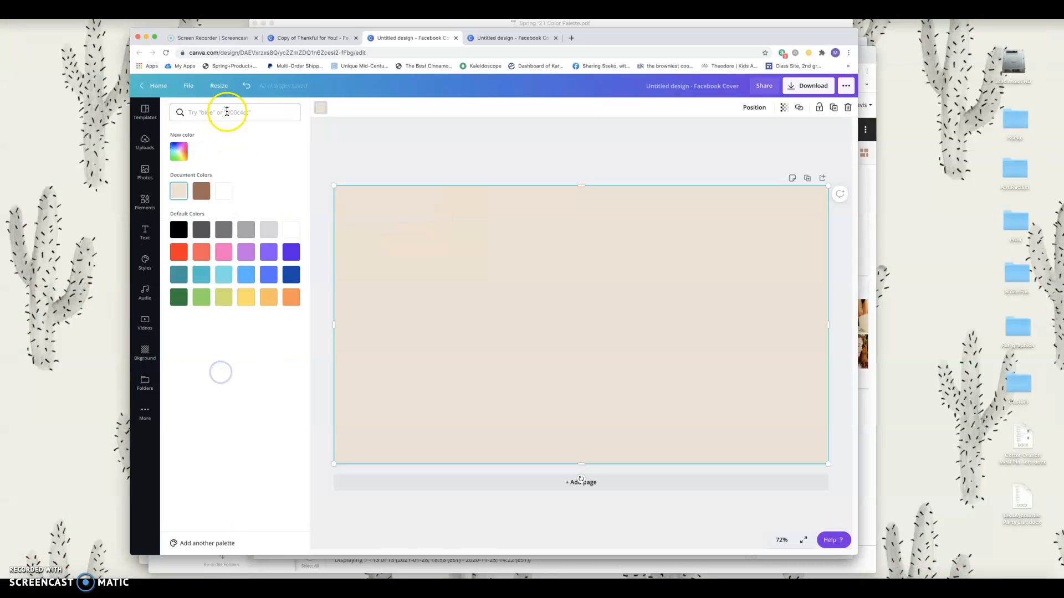
pyautogui.press('cmd+v')
pyautogui.click(186, 151)
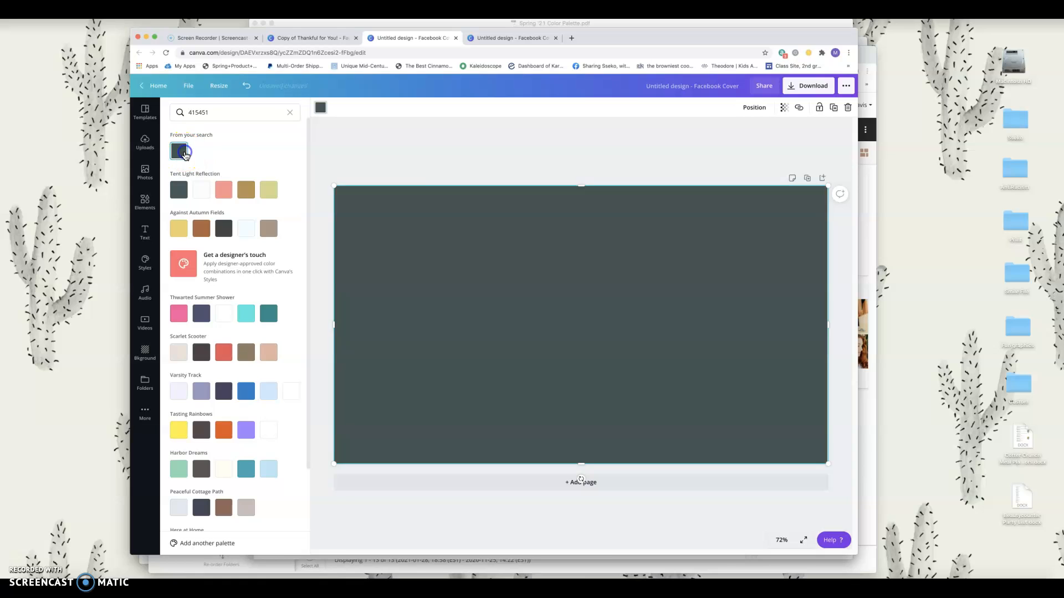
pyautogui.click(408, 167)
pyautogui.click(320, 107)
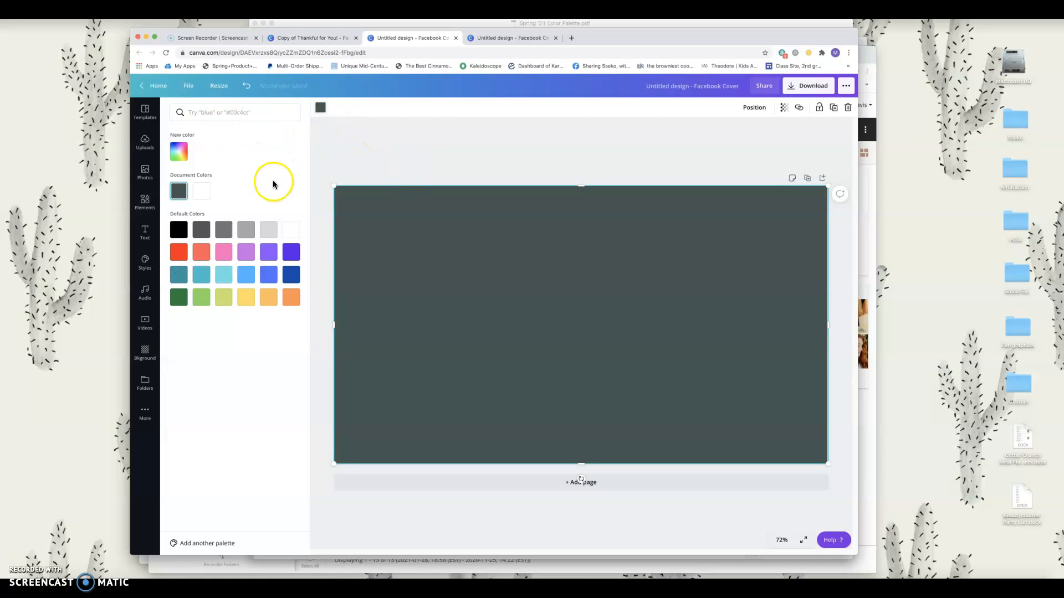
pyautogui.click(402, 177)
pyautogui.click(368, 142)
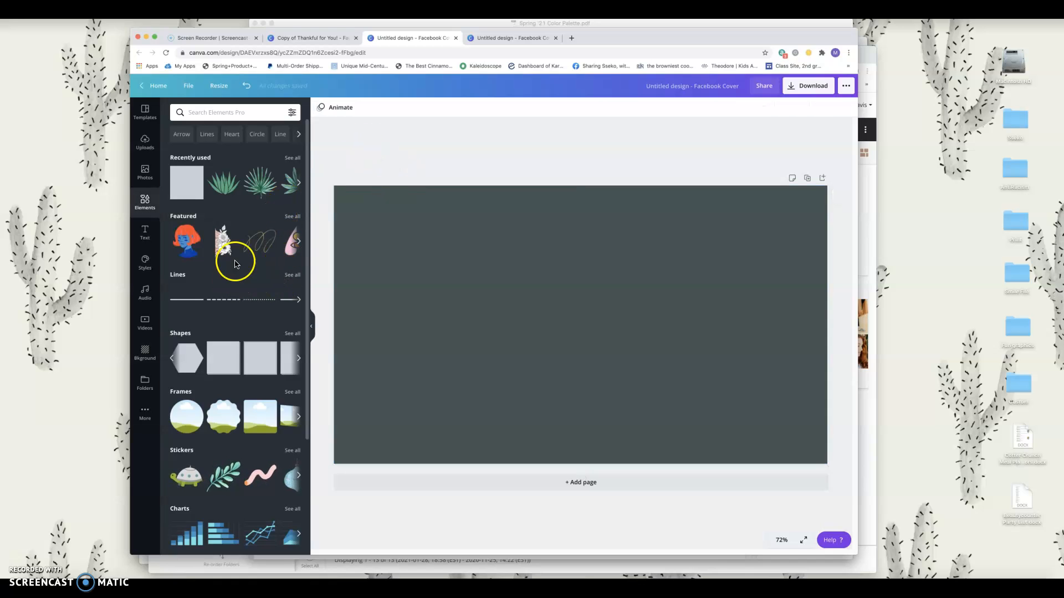
# Place a line-art leaf from Recently used, enlarge it and move it bottom-left.
pyautogui.click(296, 240)
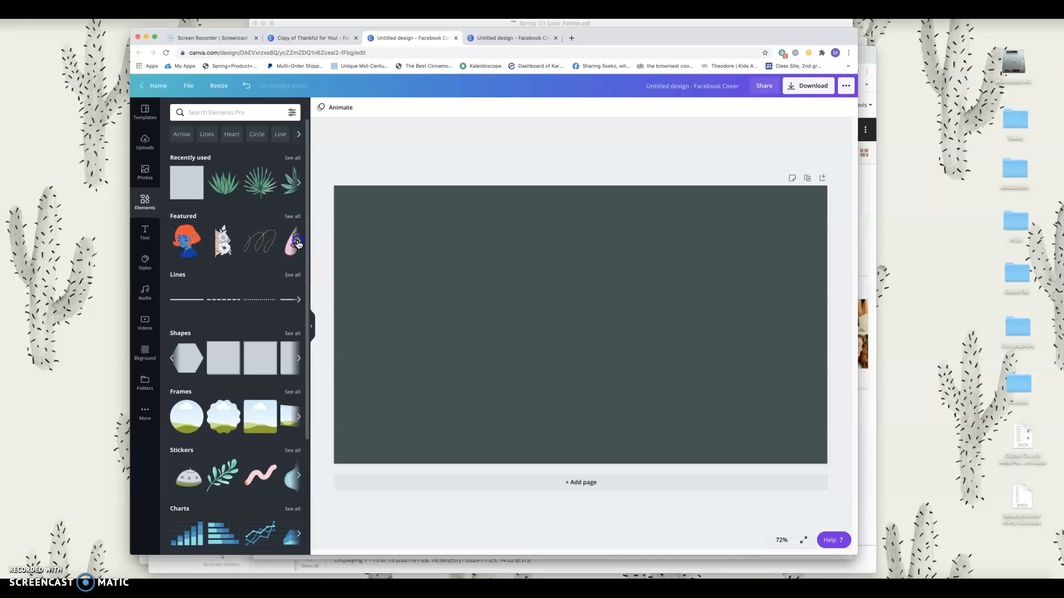
pyautogui.click(293, 159)
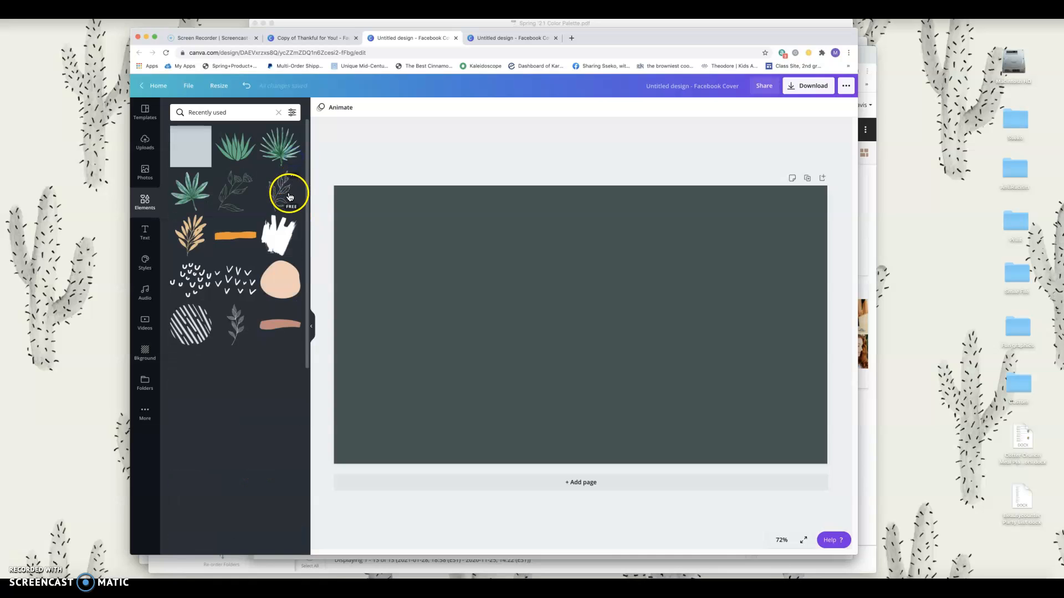
pyautogui.moveTo(280, 194); pyautogui.dragTo(383, 300)
pyautogui.moveTo(425, 266); pyautogui.dragTo(520, 219)
pyautogui.moveTo(444, 283); pyautogui.dragTo(424, 368)
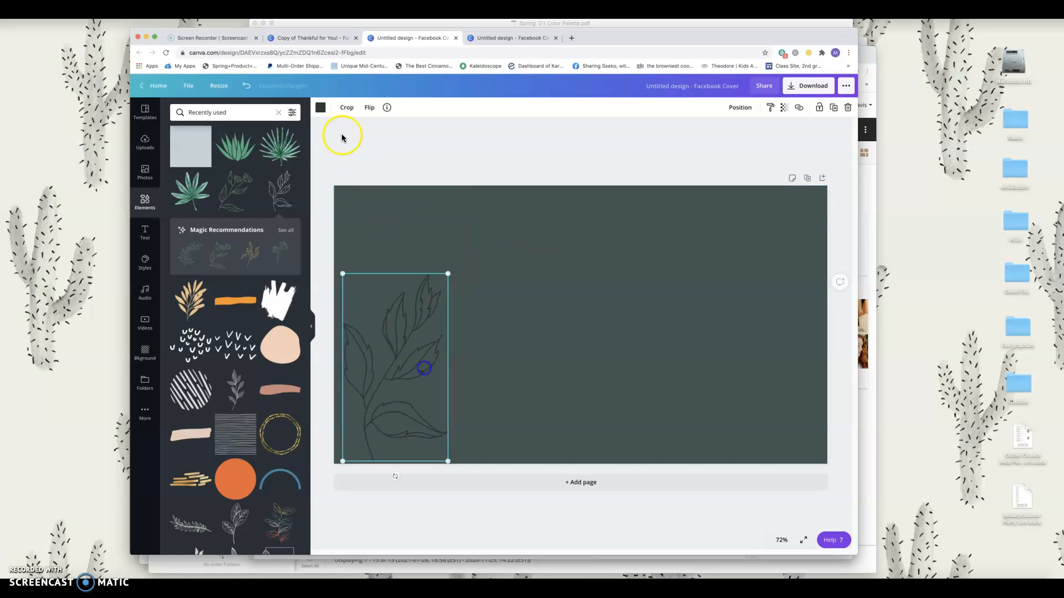
# Recolour the leaf Terracotta #A16C53 copied from the palette PDF.
pyautogui.click(321, 107)
pyautogui.hotkey('ctrl', 'Up')
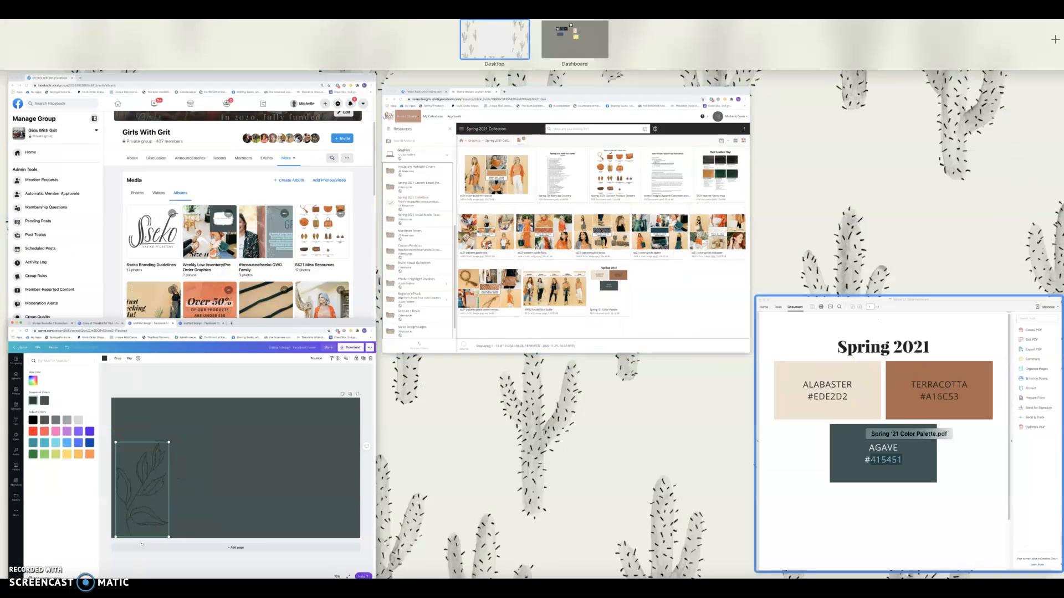
pyautogui.click(887, 443)
pyautogui.doubleClick(593, 217)
pyautogui.press('super+c')
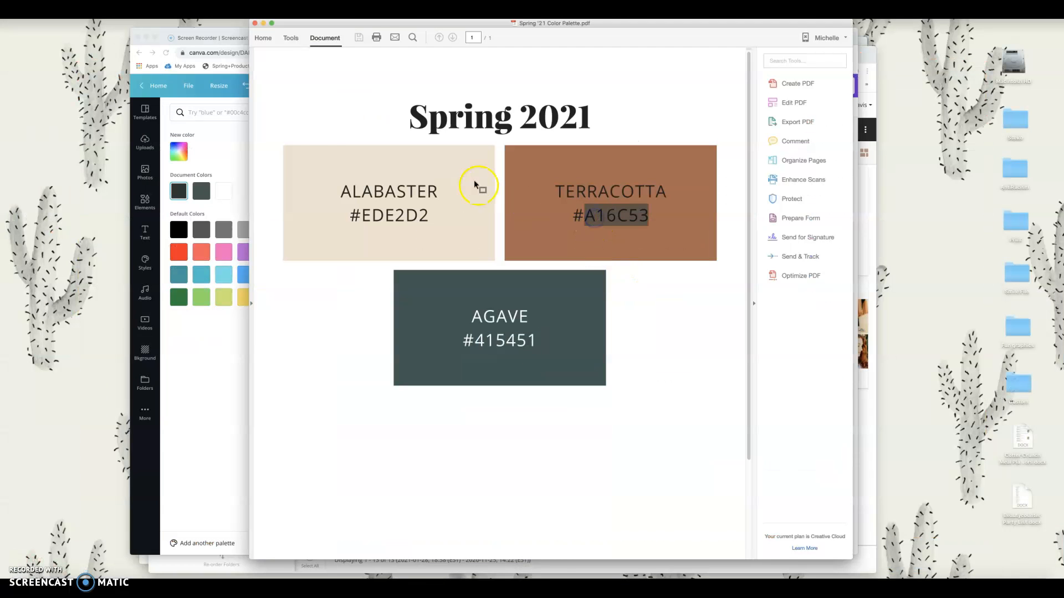
pyautogui.click(214, 112)
pyautogui.press('super+v')
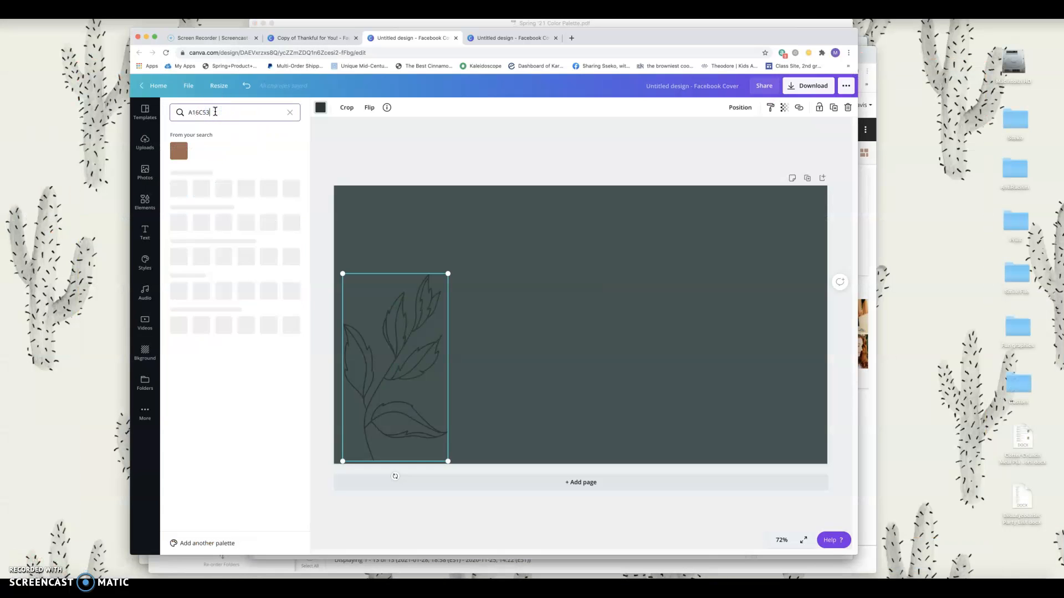
pyautogui.click(179, 150)
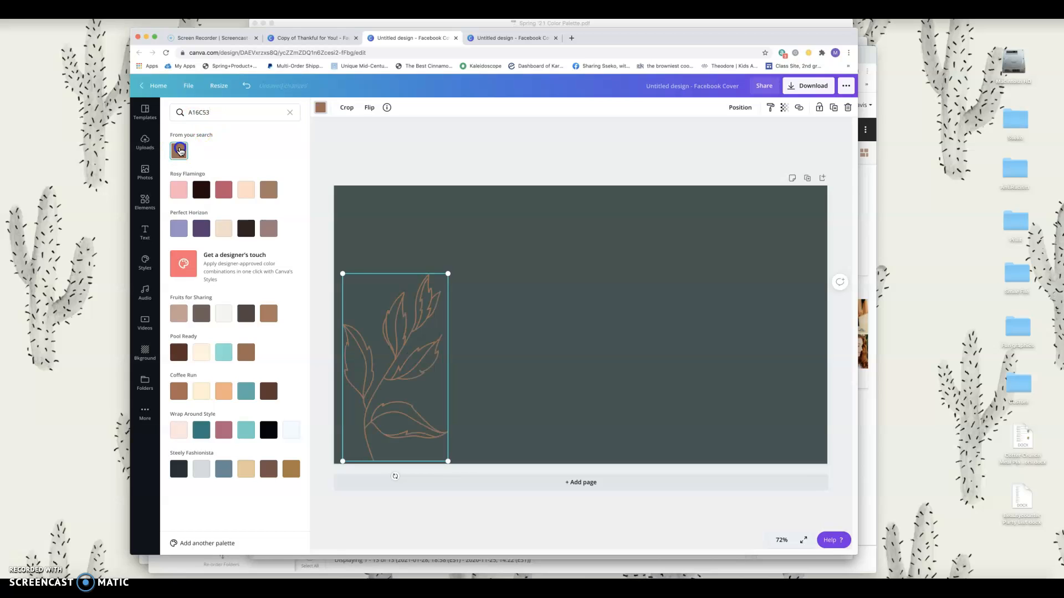
pyautogui.click(431, 172)
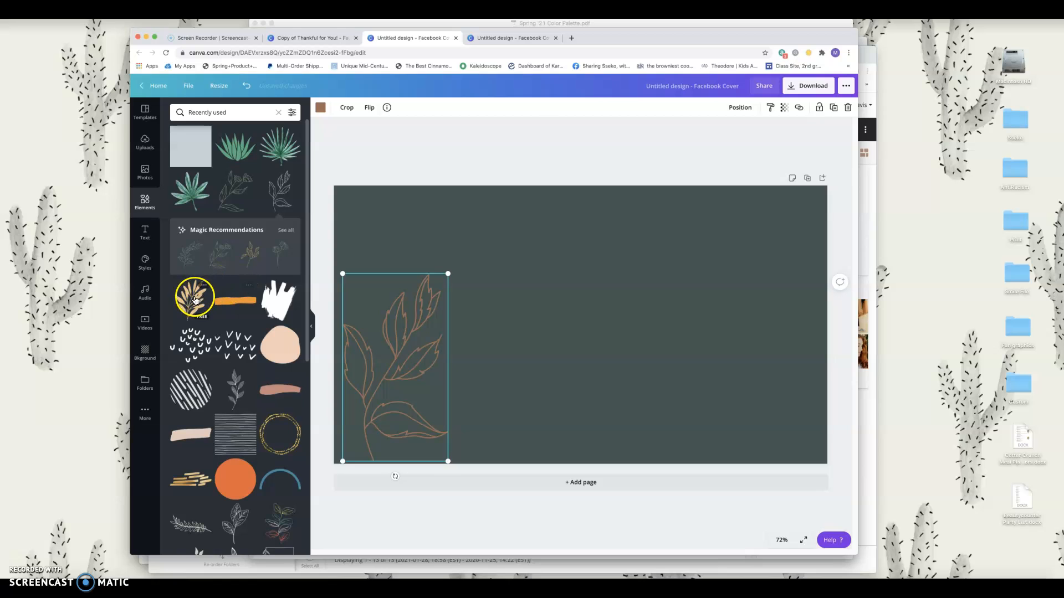
# Add a brush-stroke shape at the top right, rotate it to 74° and enlarge it.
pyautogui.moveTo(282, 306)
pyautogui.mouseDown()
pyautogui.moveTo(760, 265)
pyautogui.moveTo(751, 267)
pyautogui.mouseUp()
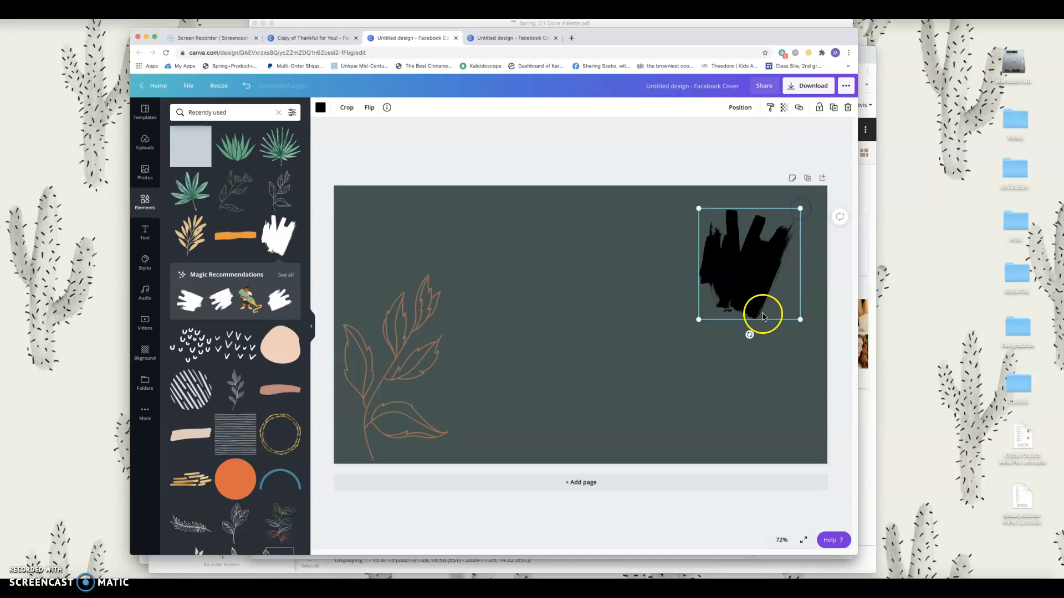
pyautogui.moveTo(750, 336); pyautogui.dragTo(659, 292)
pyautogui.moveTo(687, 231)
pyautogui.mouseDown()
pyautogui.moveTo(612, 173)
pyautogui.moveTo(741, 257)
pyautogui.moveTo(742, 241)
pyautogui.mouseUp()
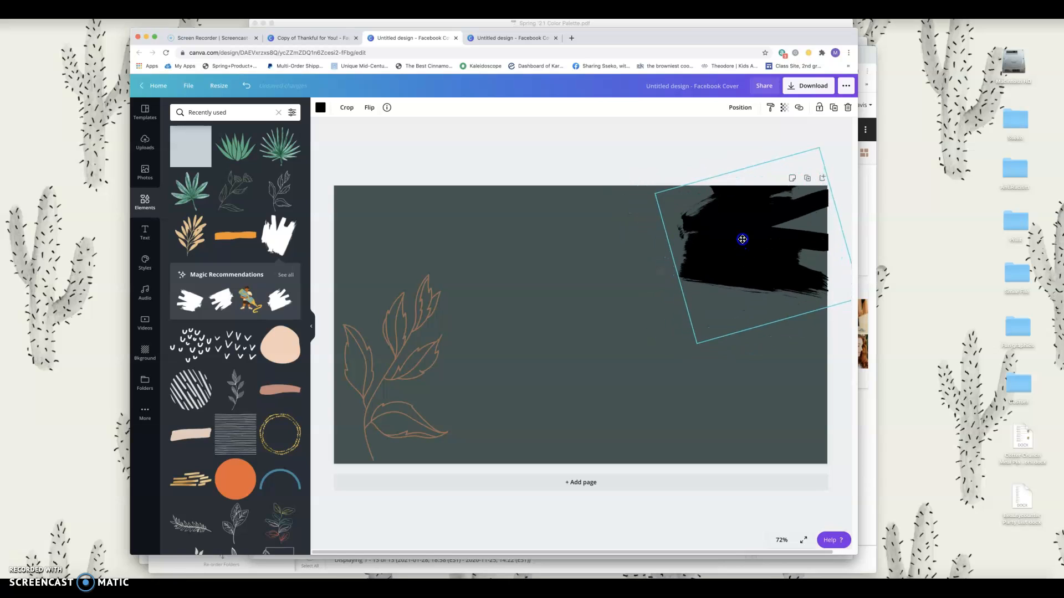
# Colour the brush stroke Alabaster #EDE2D2 using the hex from the palette PDF.
pyautogui.click(320, 110)
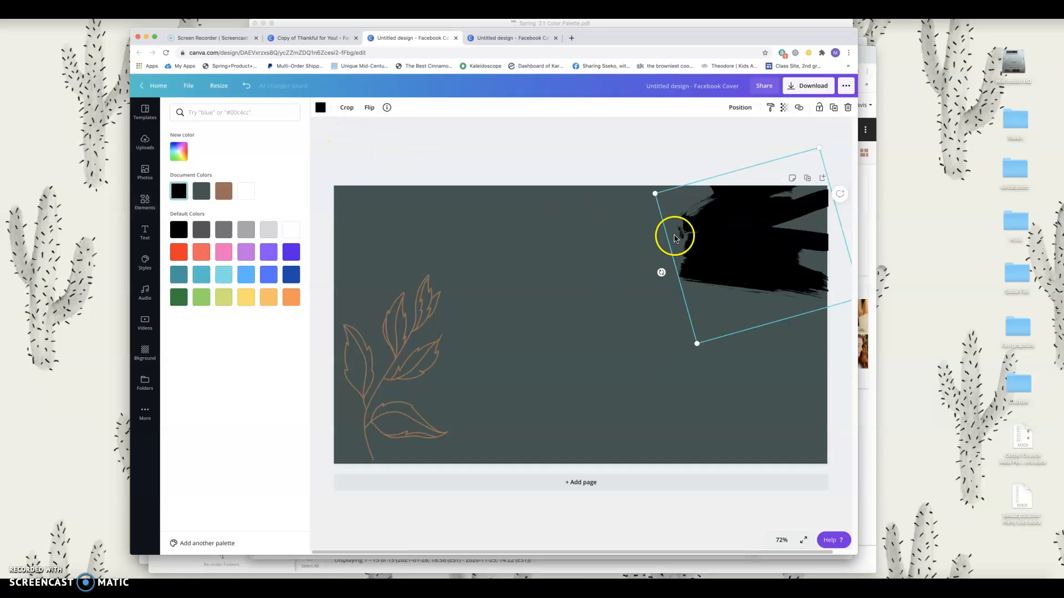
pyautogui.hotkey('ctrl', 'Up')
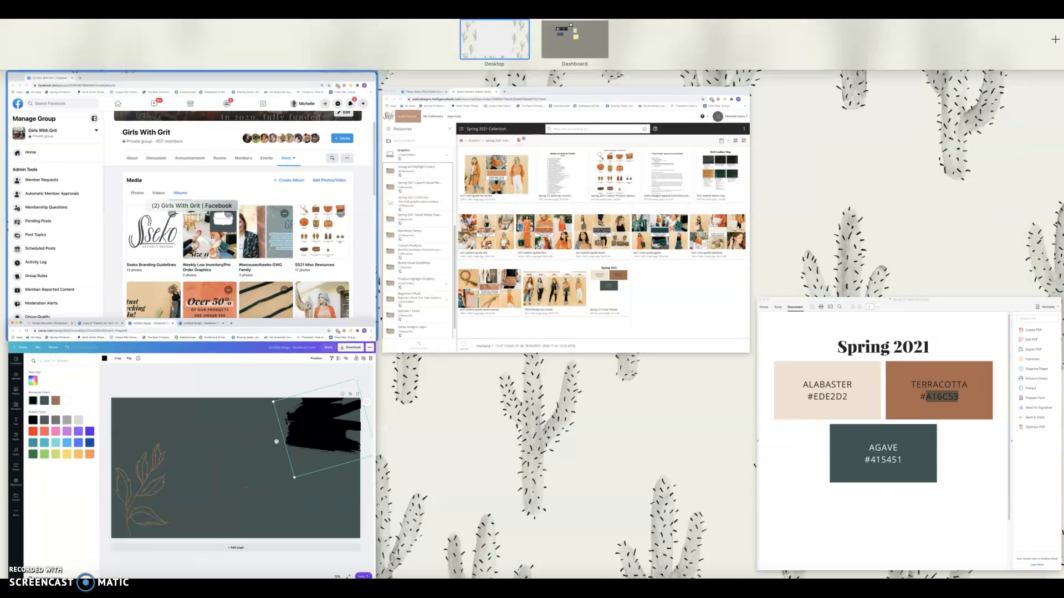
pyautogui.click(909, 432)
pyautogui.doubleClick(398, 216)
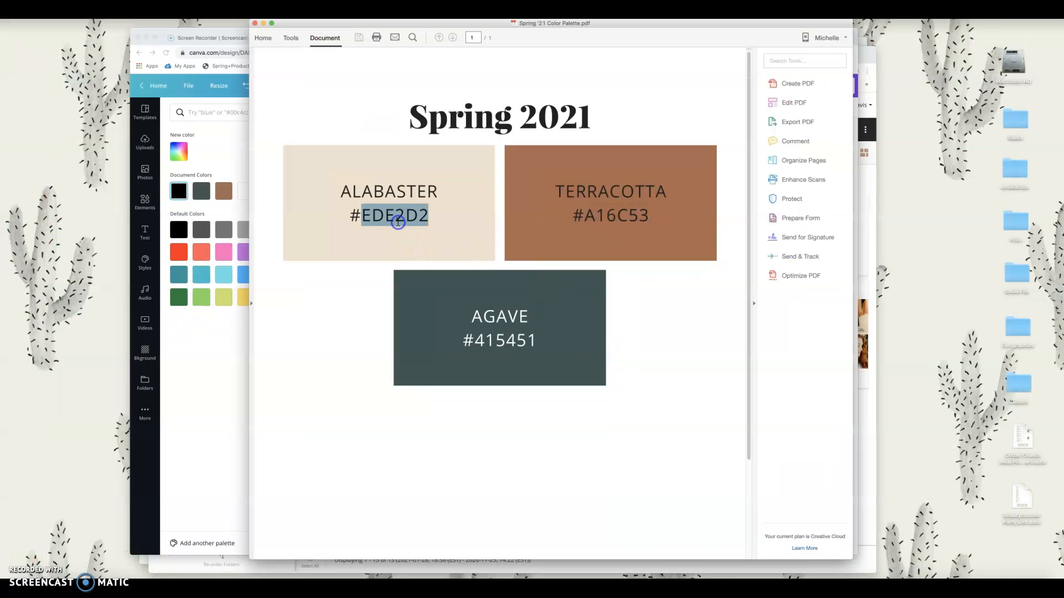
pyautogui.click(213, 152)
pyautogui.click(208, 115)
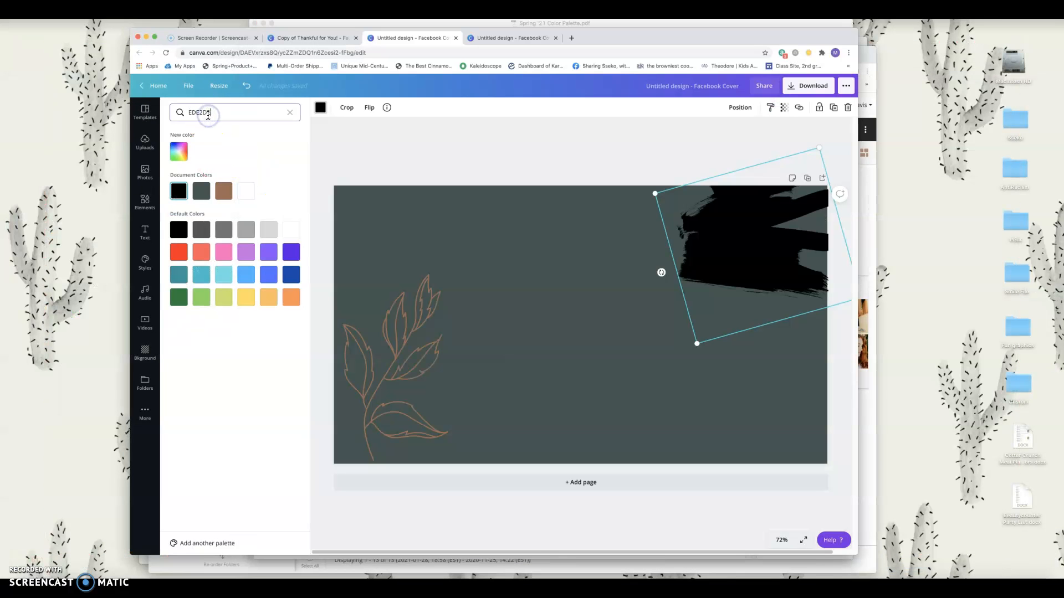
pyautogui.click(178, 155)
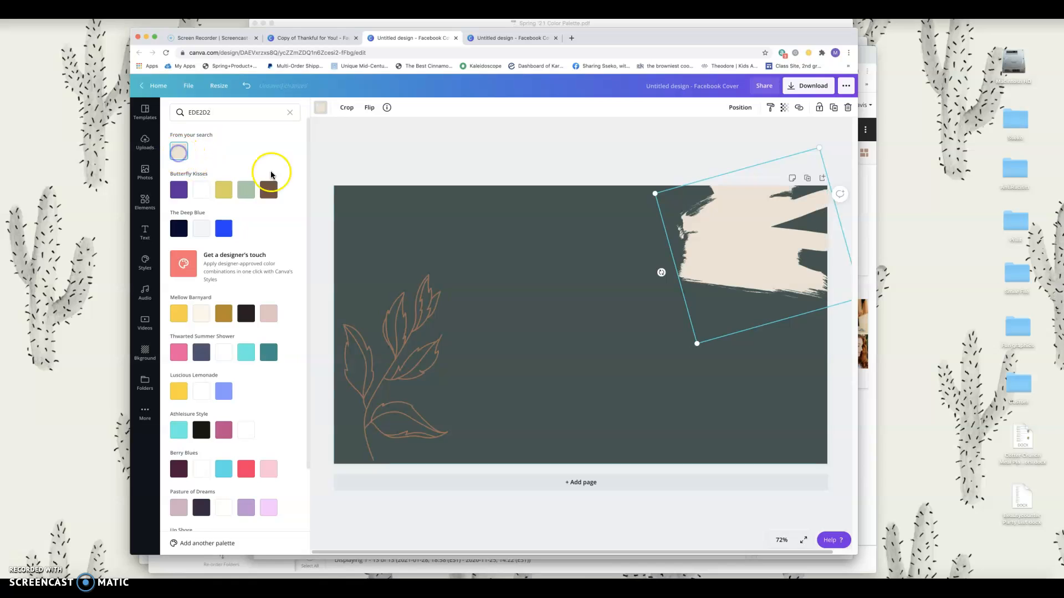
pyautogui.click(532, 158)
# Drop the V-mark pattern onto the beige stroke, colour it terracotta brown and enlarge it.
pyautogui.click(431, 328)
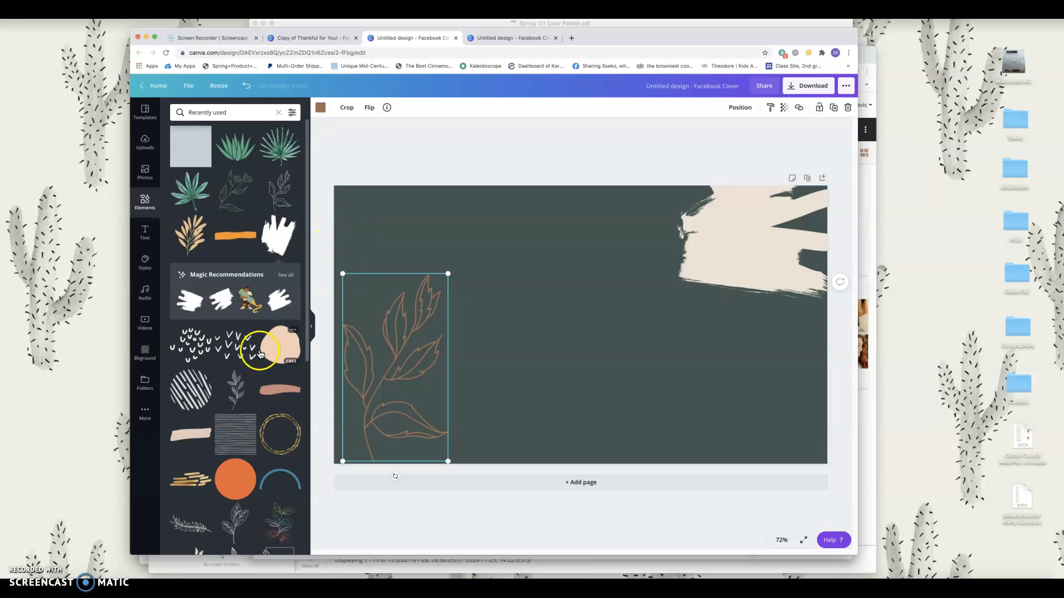
pyautogui.moveTo(231, 352)
pyautogui.mouseDown()
pyautogui.moveTo(534, 347)
pyautogui.moveTo(594, 372)
pyautogui.moveTo(653, 356)
pyautogui.moveTo(727, 246)
pyautogui.moveTo(741, 249)
pyautogui.mouseUp()
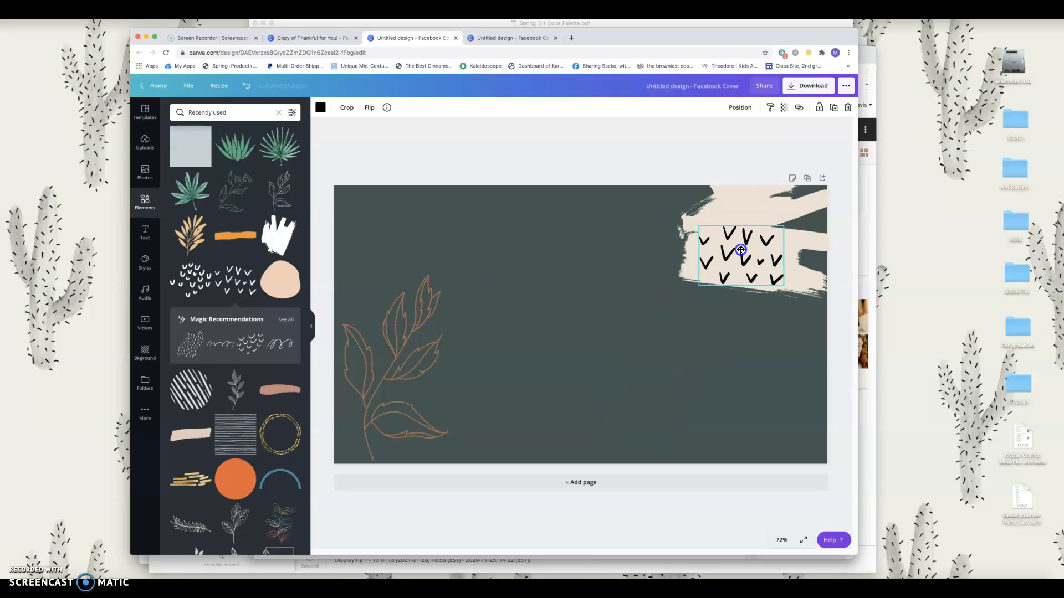
pyautogui.click(320, 107)
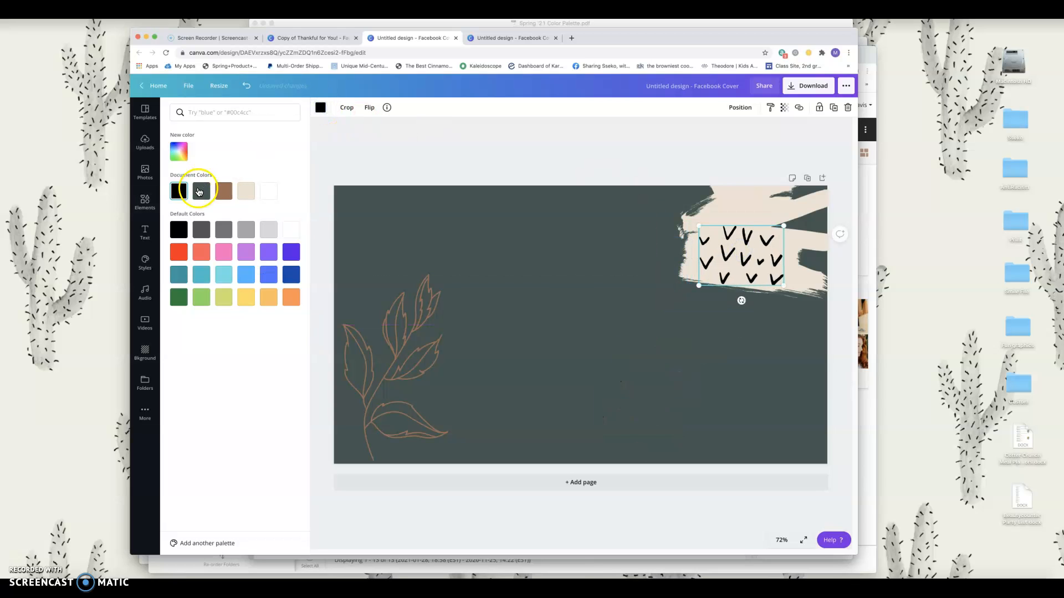
pyautogui.click(224, 191)
pyautogui.moveTo(699, 228); pyautogui.dragTo(676, 214)
pyautogui.click(520, 198)
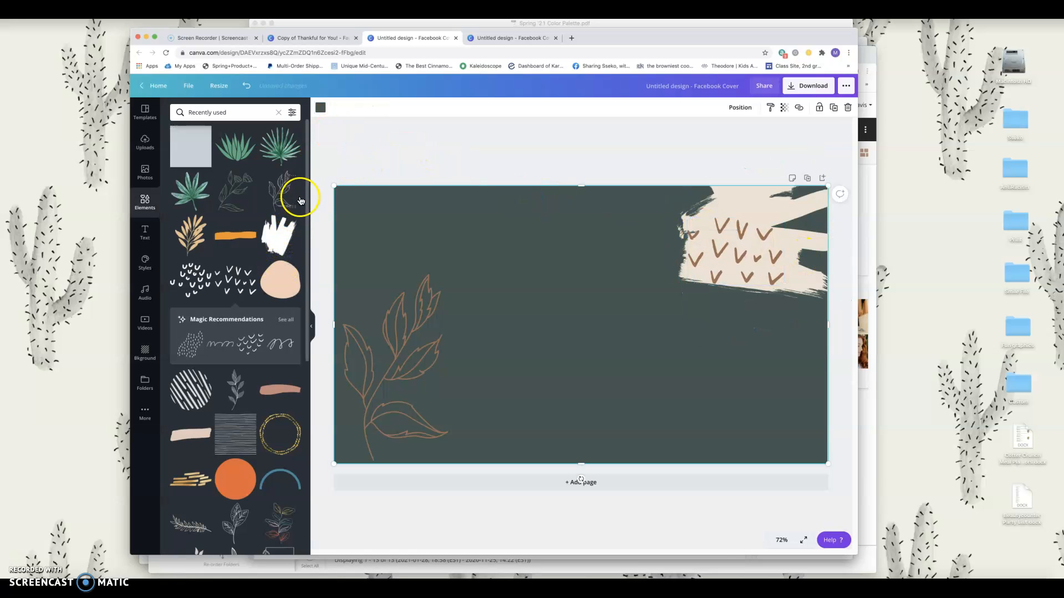
# Add a blob shape at the lower left and make the page background peach.
pyautogui.click(291, 291)
pyautogui.moveTo(596, 324); pyautogui.dragTo(420, 399)
pyautogui.click(321, 108)
pyautogui.click(399, 230)
pyautogui.click(320, 107)
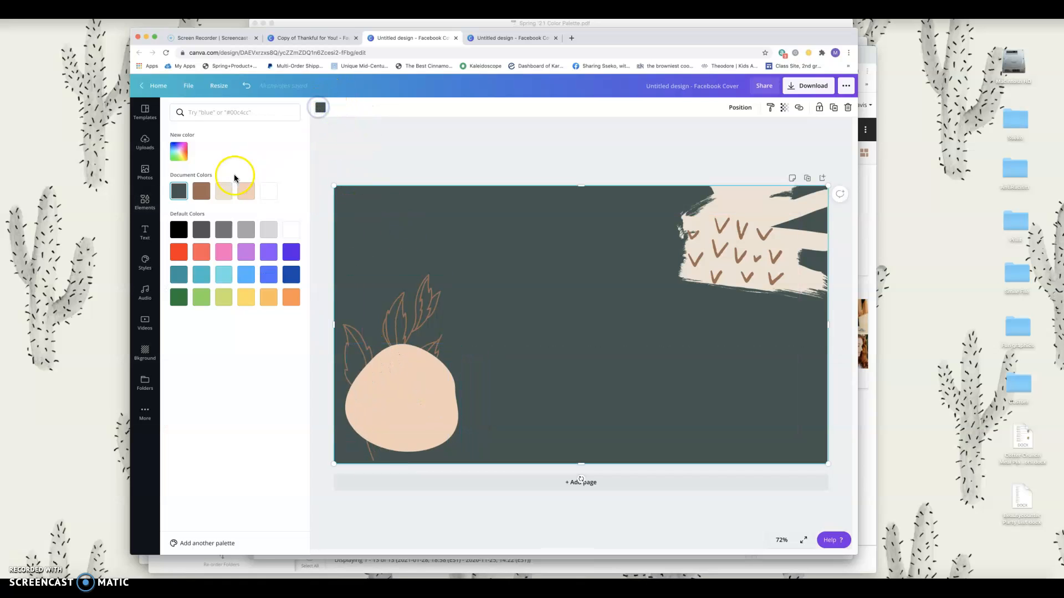
pyautogui.click(243, 194)
# Recolour the blob Agave #415451, enlarge it and move it to the cover centre.
pyautogui.click(384, 400)
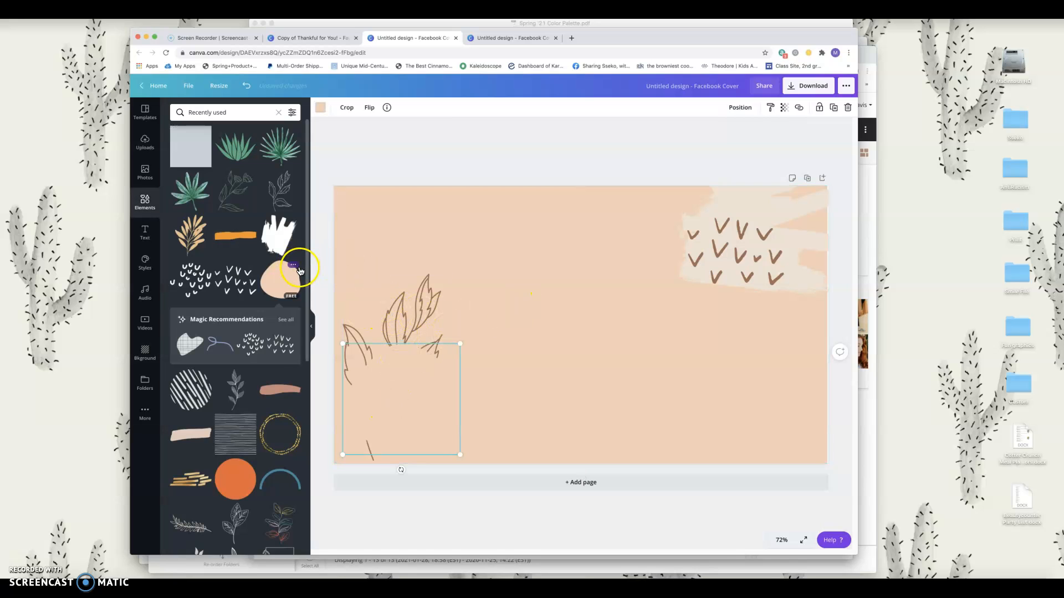
pyautogui.click(321, 107)
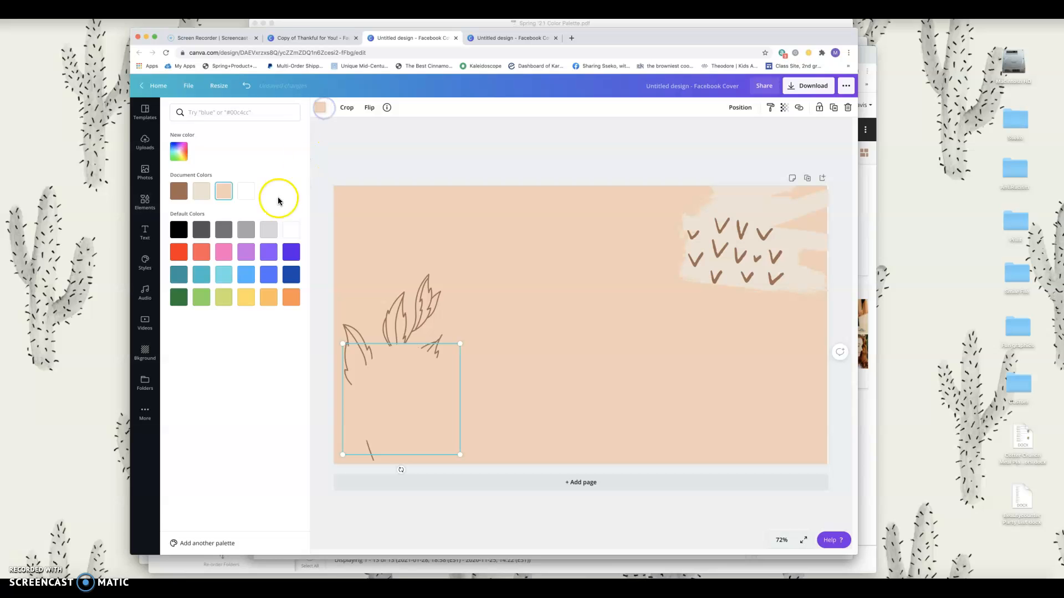
pyautogui.hotkey('ctrl', 'Up')
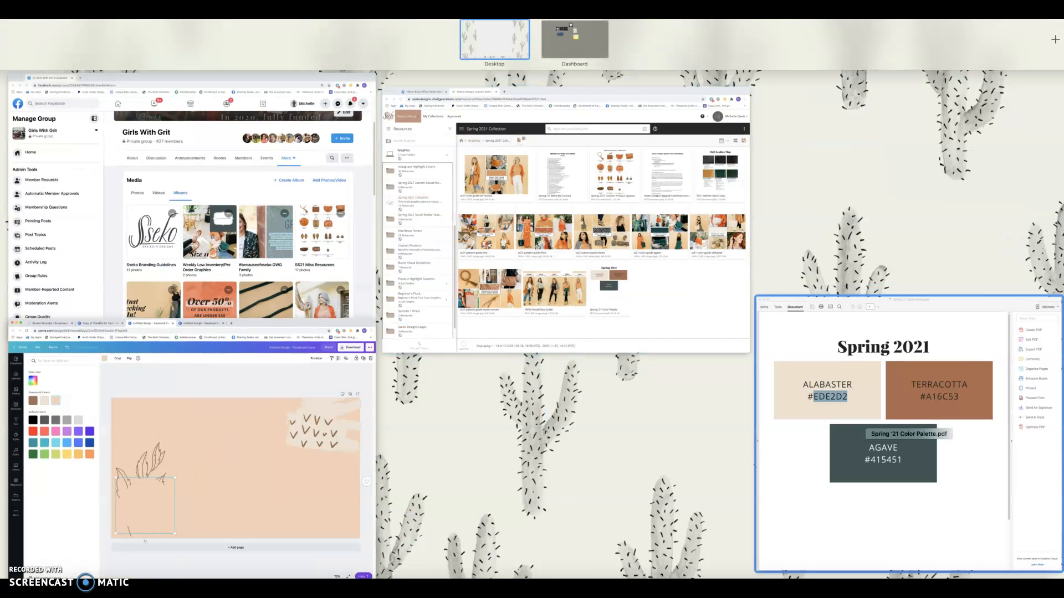
pyautogui.click(887, 421)
pyautogui.moveTo(476, 341); pyautogui.dragTo(537, 341)
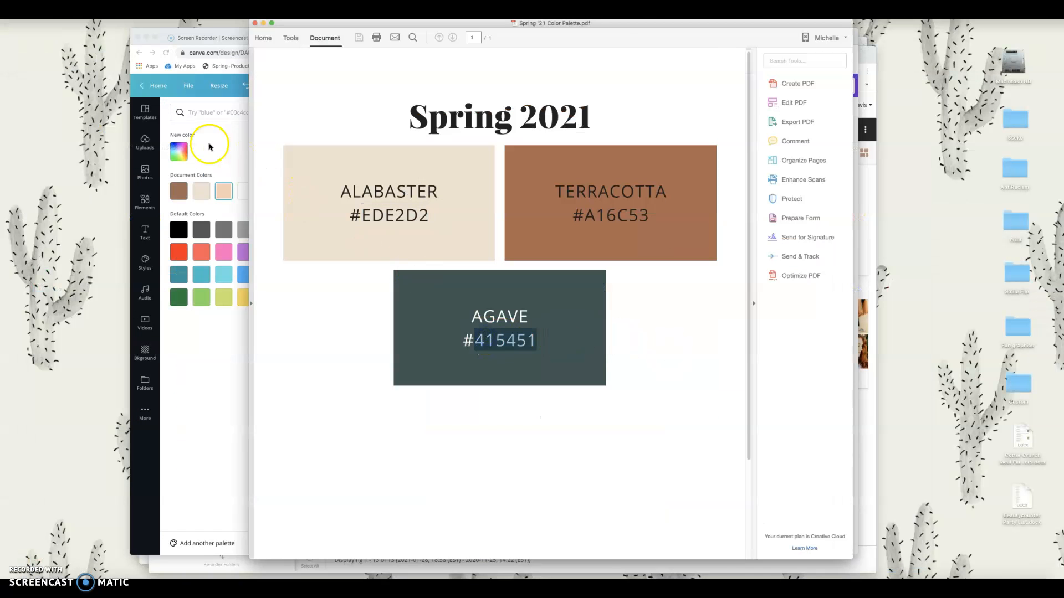
pyautogui.press('super+c')
pyautogui.click(210, 113)
pyautogui.press('super+v')
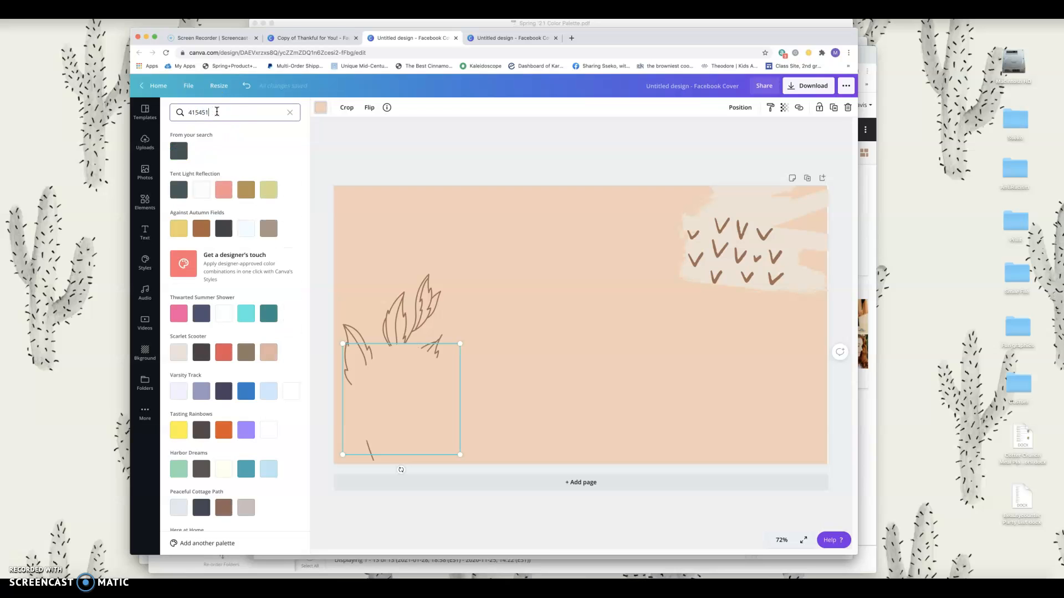
pyautogui.click(179, 150)
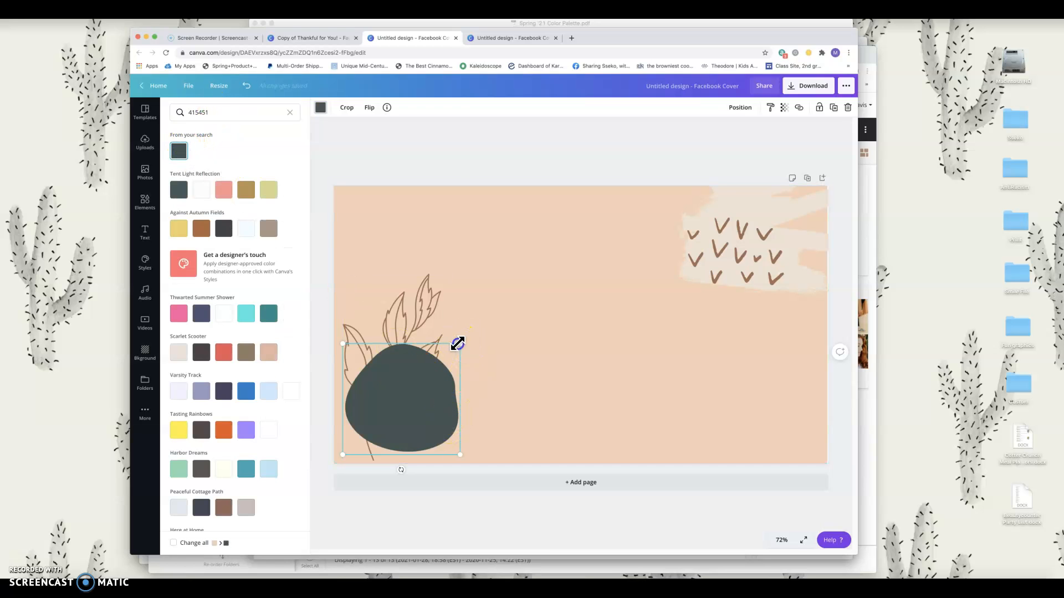
pyautogui.moveTo(458, 343); pyautogui.dragTo(573, 280)
pyautogui.moveTo(477, 344); pyautogui.dragTo(609, 310)
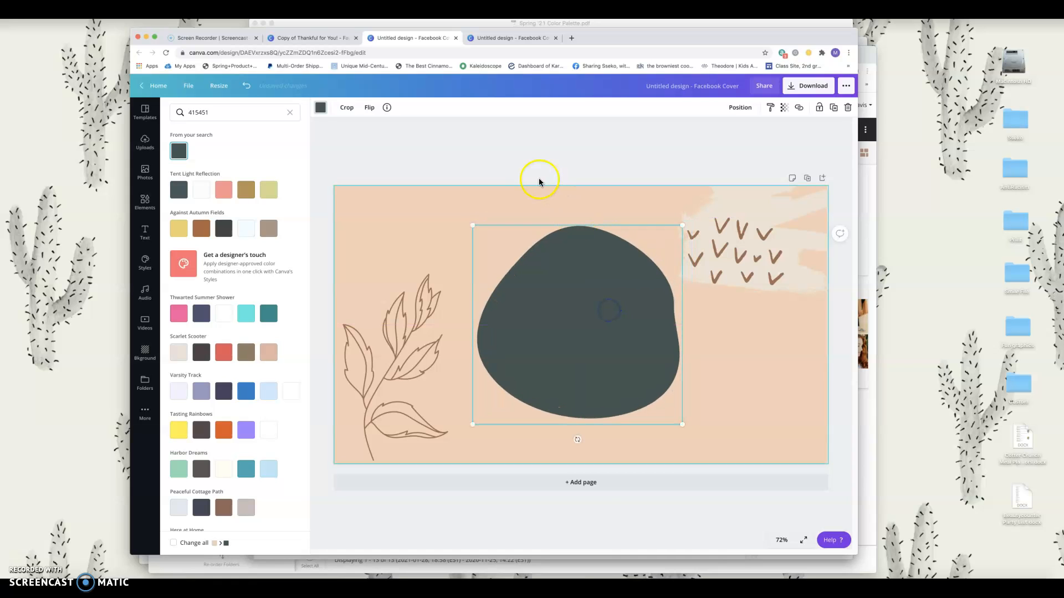
pyautogui.click(538, 178)
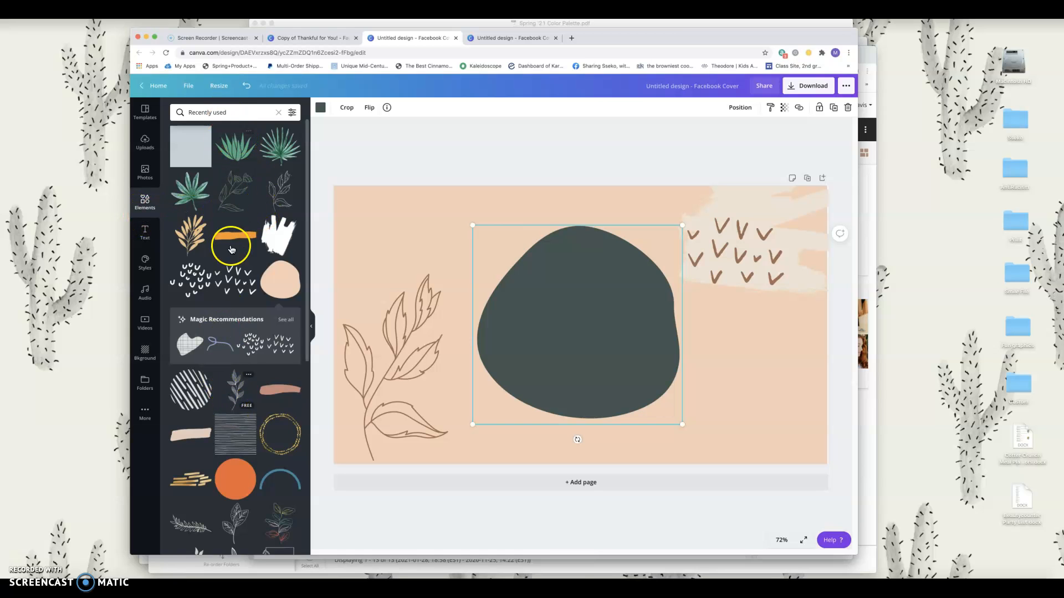
# Search elements for 'organic' and scroll through the results.
pyautogui.click(218, 111)
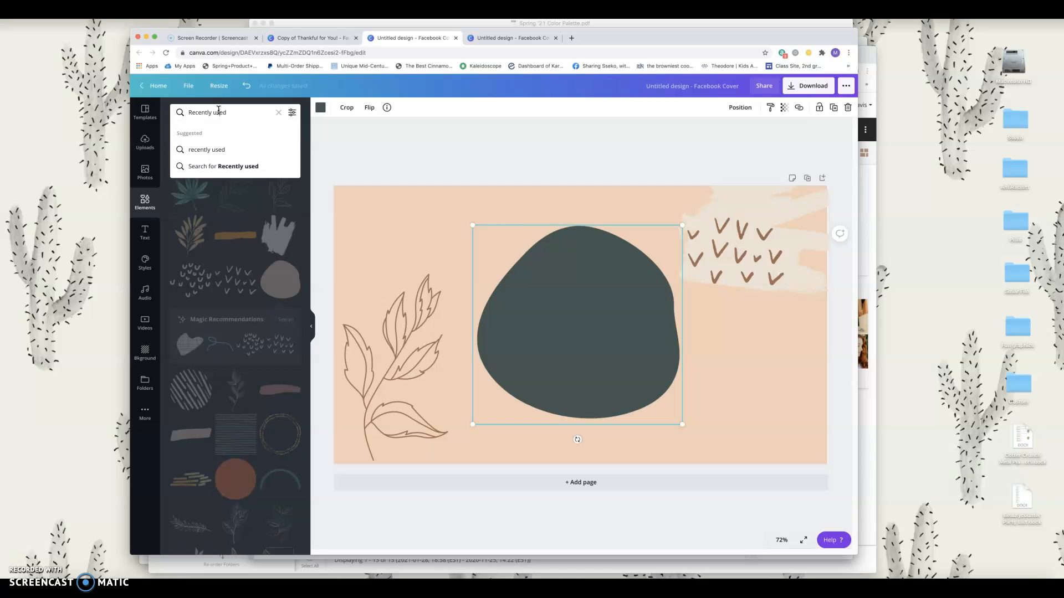
pyautogui.write('or')
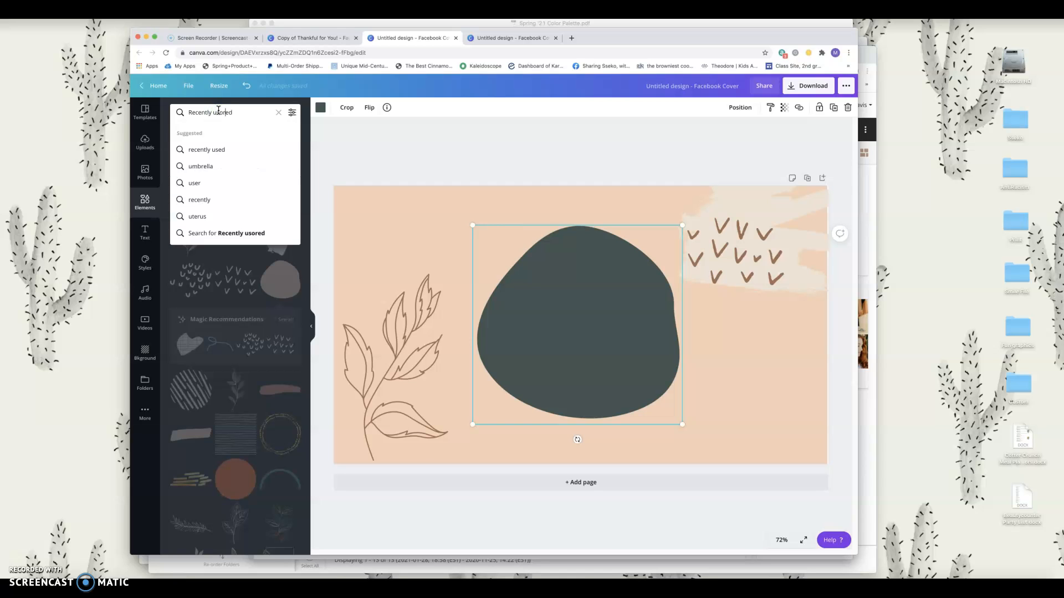
pyautogui.press('super+a')
pyautogui.write('organ')
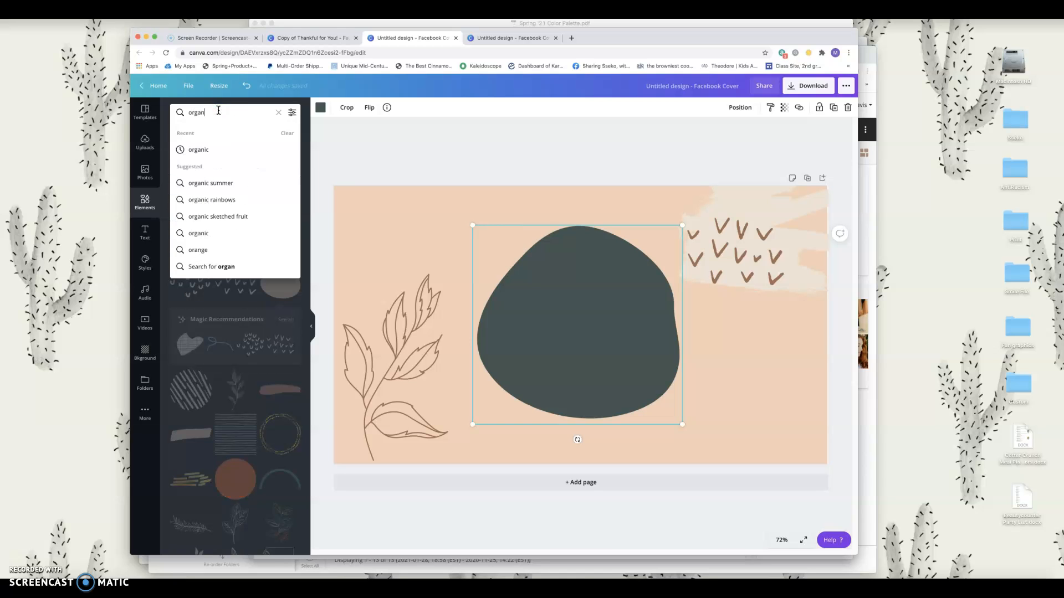
pyautogui.write('ic')
pyautogui.press('Return')
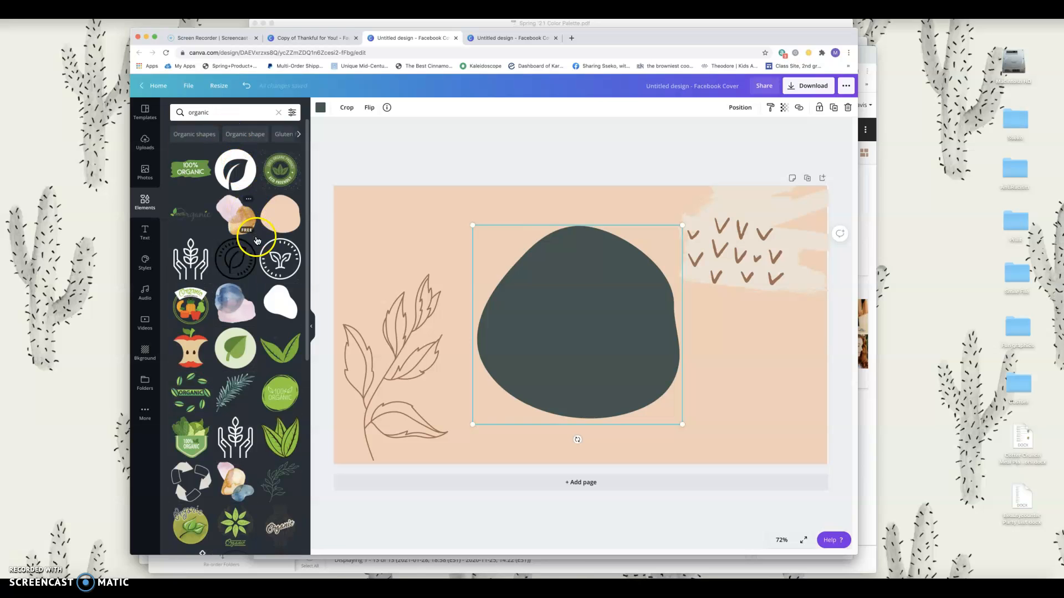
pyautogui.scroll(-7, 262, 302)
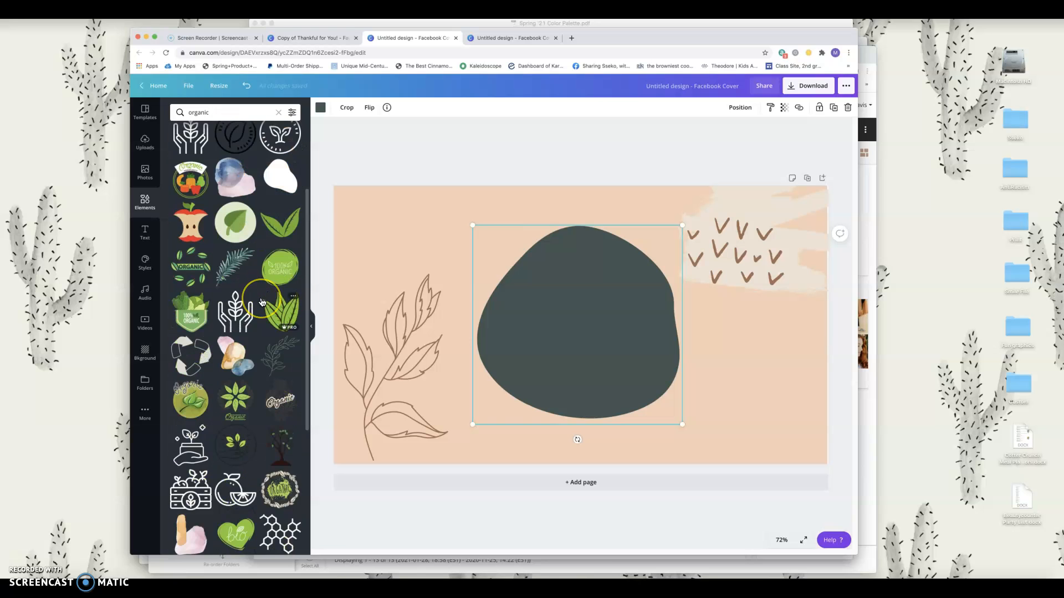
pyautogui.scroll(7, 262, 302)
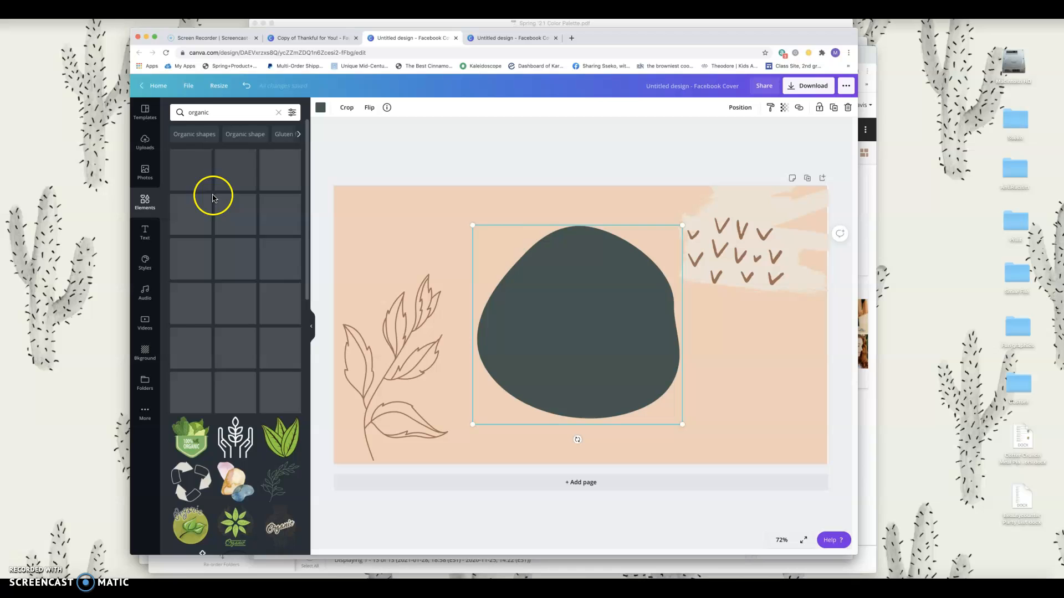
# Search elements for 'leaf', then 'pattern', then 'design'.
pyautogui.click(203, 112)
pyautogui.write('leaf')
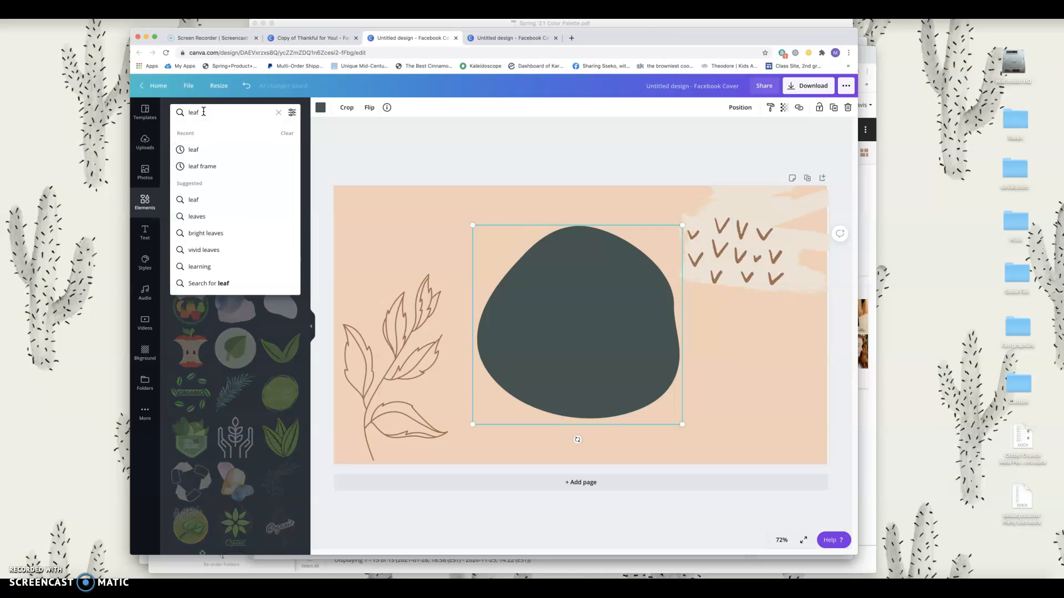
pyautogui.press('Return')
pyautogui.click(203, 112)
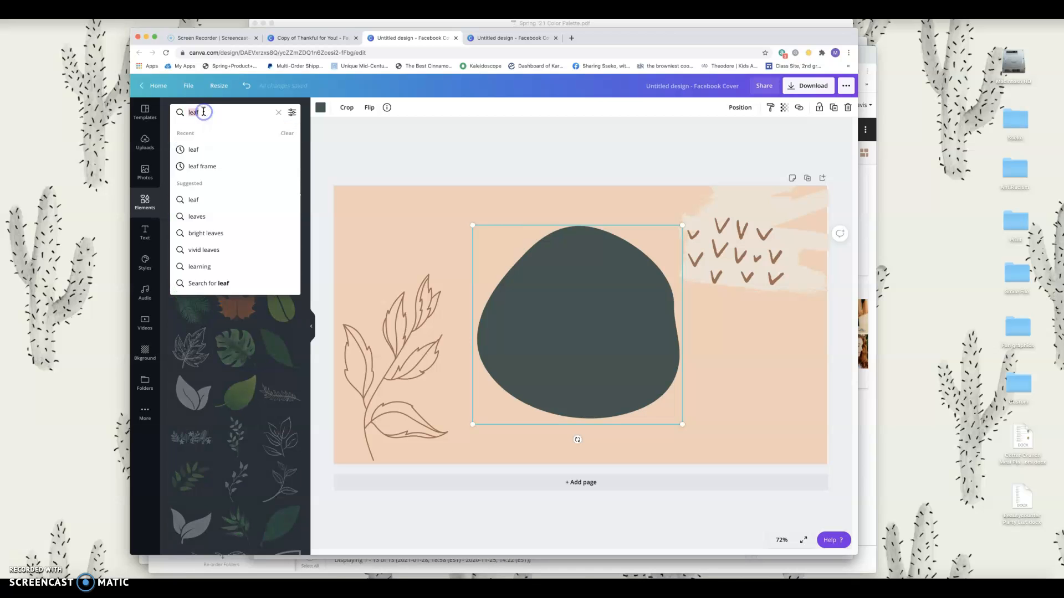
pyautogui.write('p')
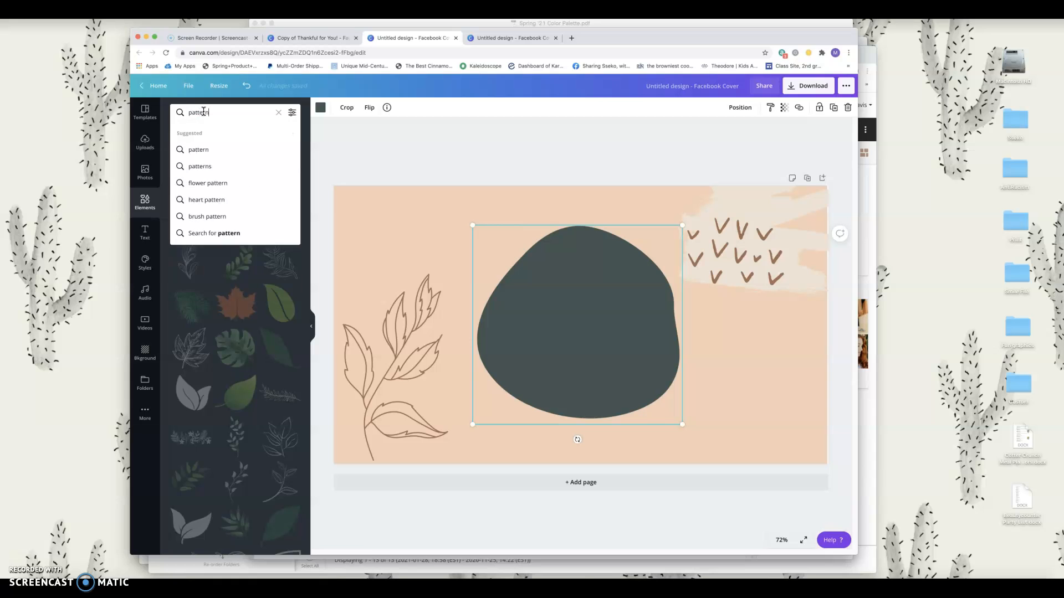
pyautogui.write('attern')
pyautogui.press('Return')
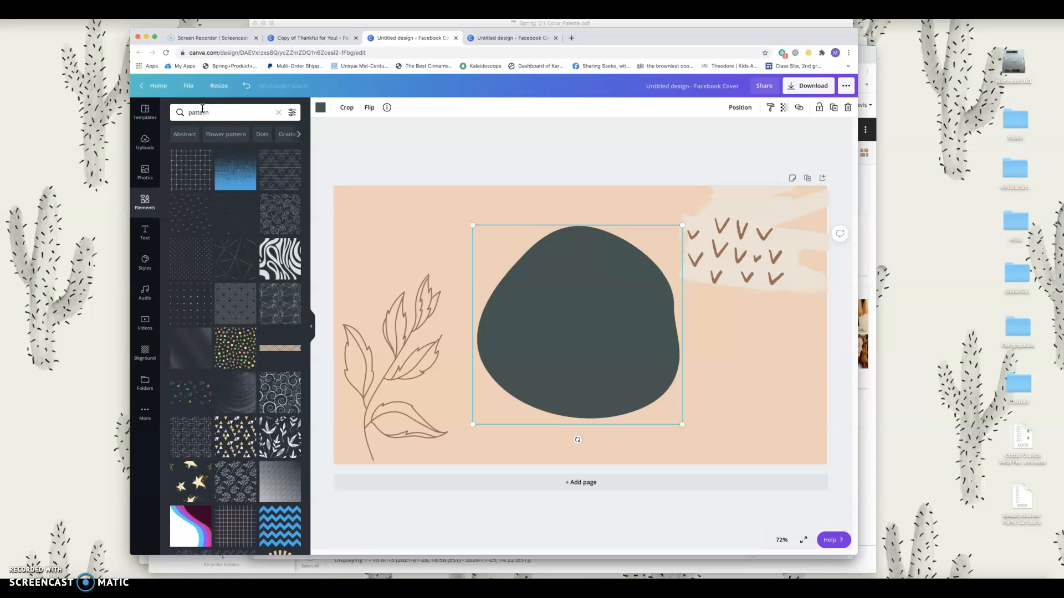
pyautogui.click(202, 109)
pyautogui.write('design')
pyautogui.press('Return')
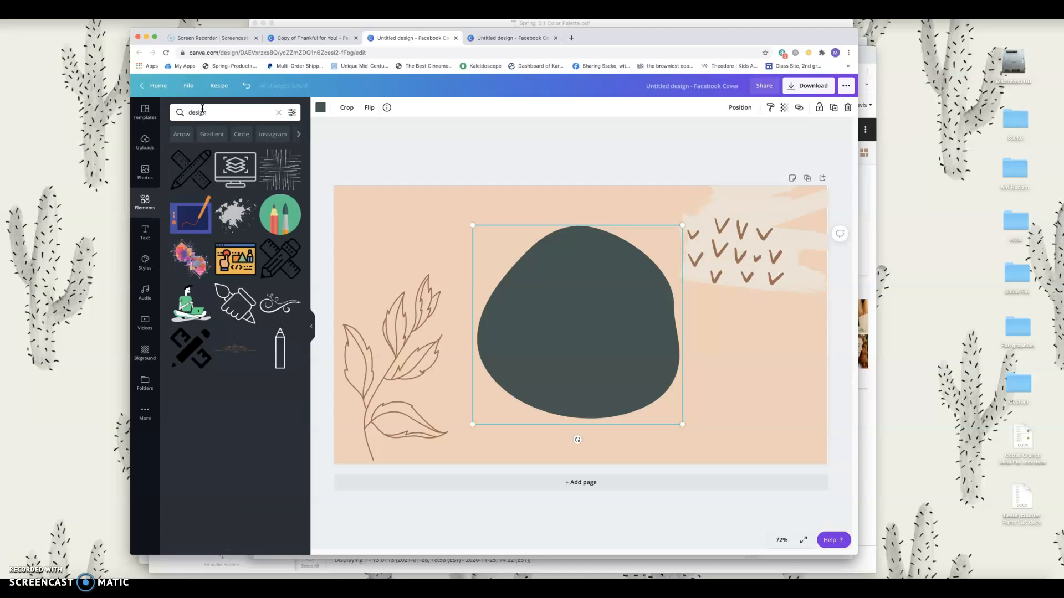
# Search elements for 'arrows' and scroll down through the results.
pyautogui.click(199, 113)
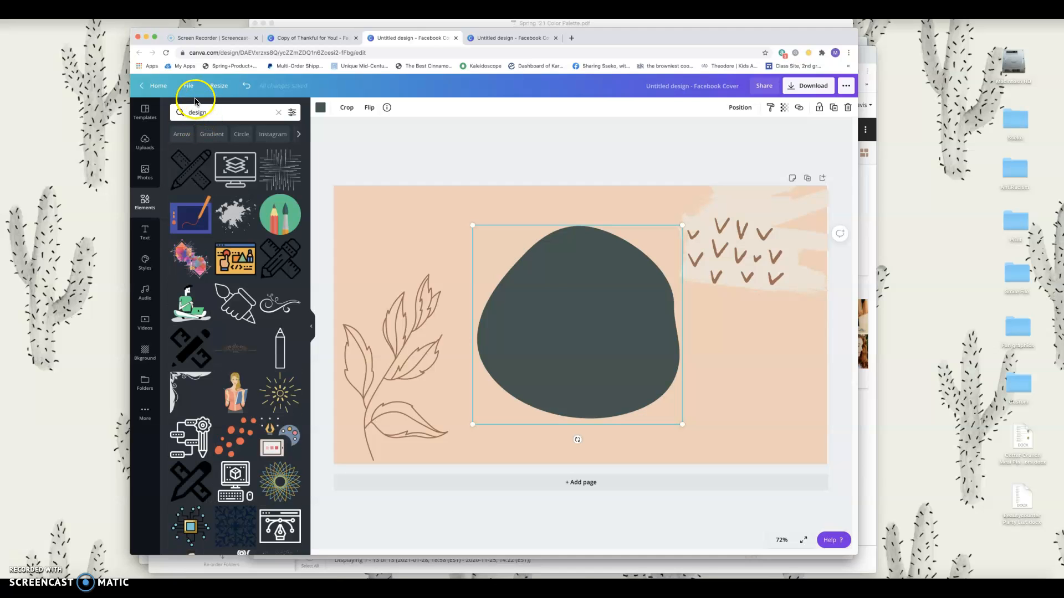
pyautogui.click(192, 112)
pyautogui.write('arrows')
pyautogui.press('Return')
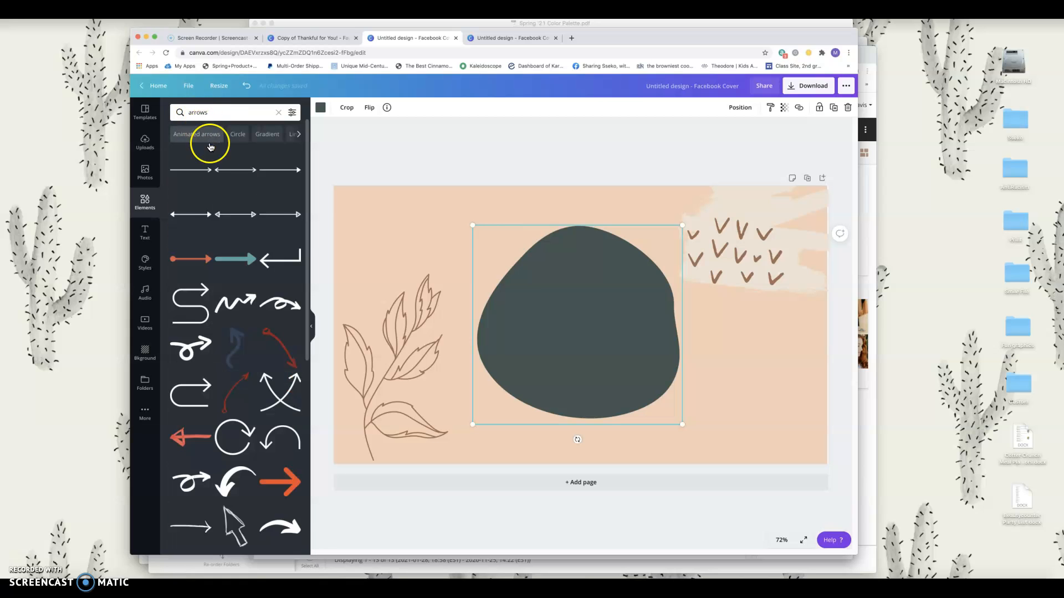
pyautogui.scroll(-15, 218, 167)
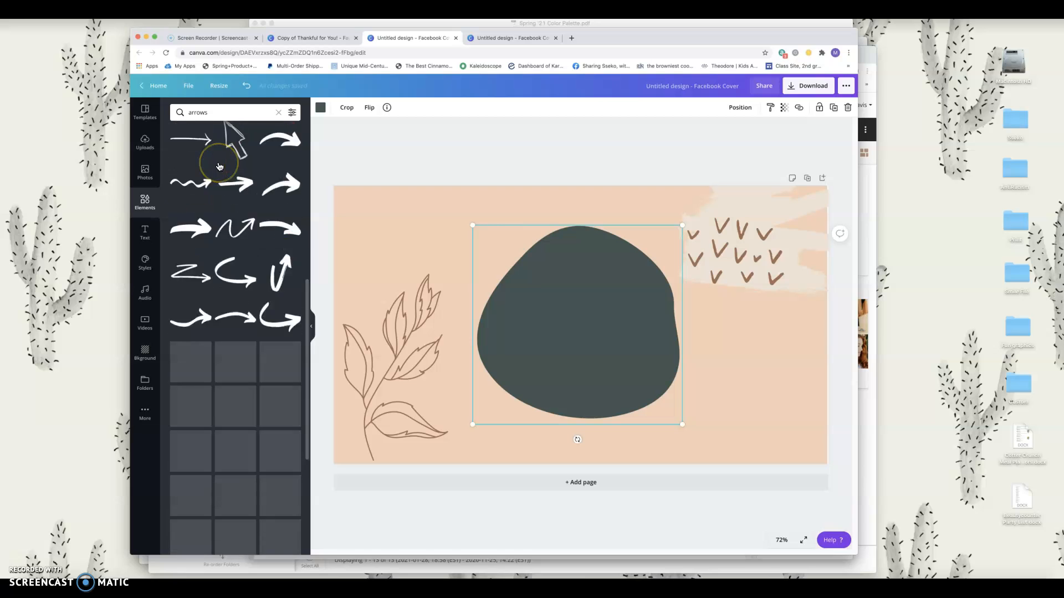
pyautogui.scroll(-4, 220, 166)
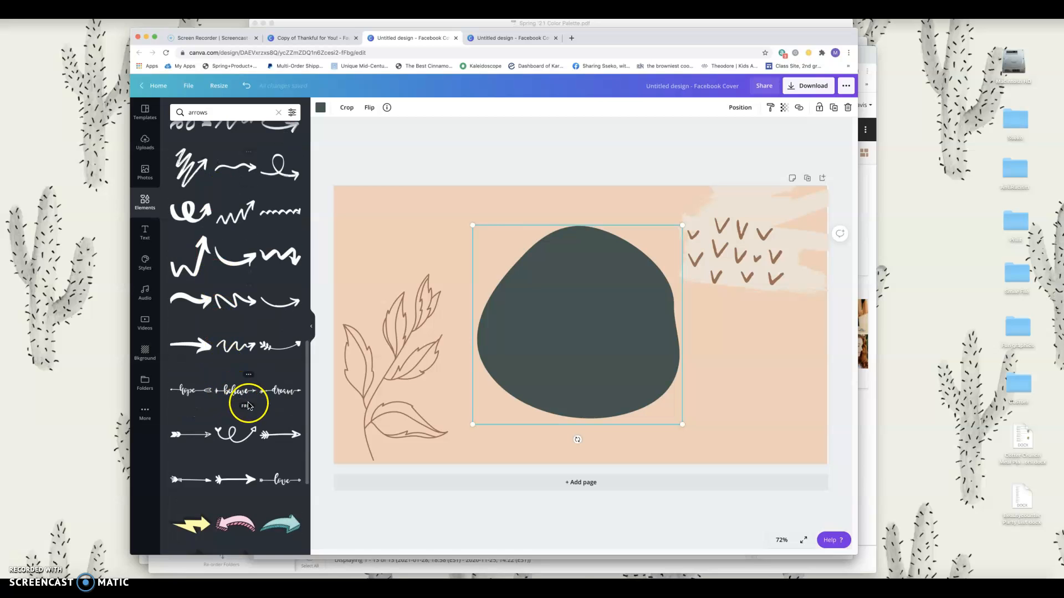
pyautogui.scroll(-2, 261, 409)
pyautogui.scroll(-12, 264, 411)
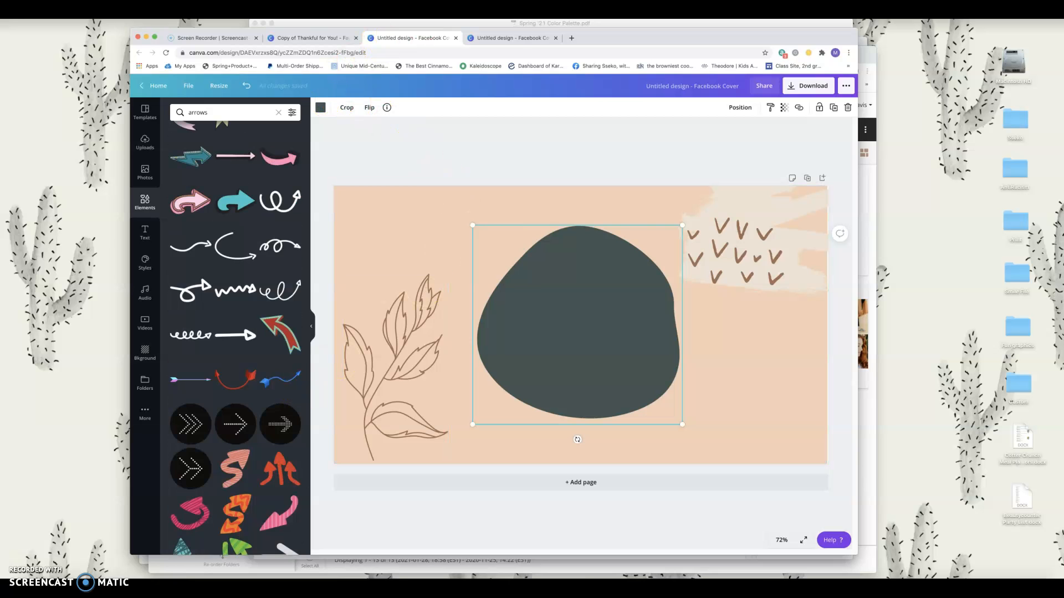
# Glance at the other blank Facebook cover, return, and bring up the Text options.
pyautogui.click(506, 40)
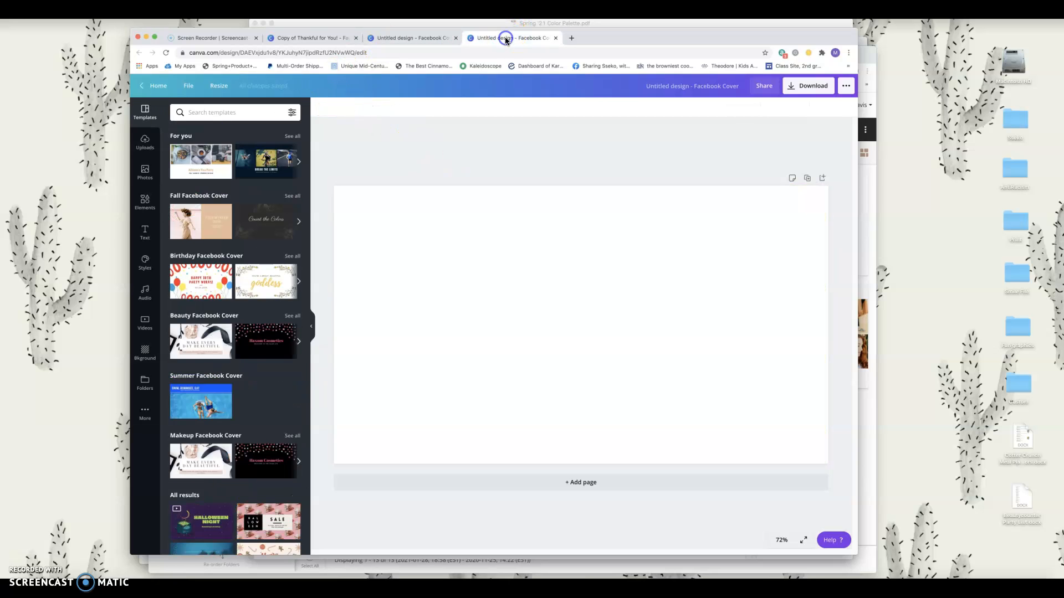
pyautogui.click(403, 36)
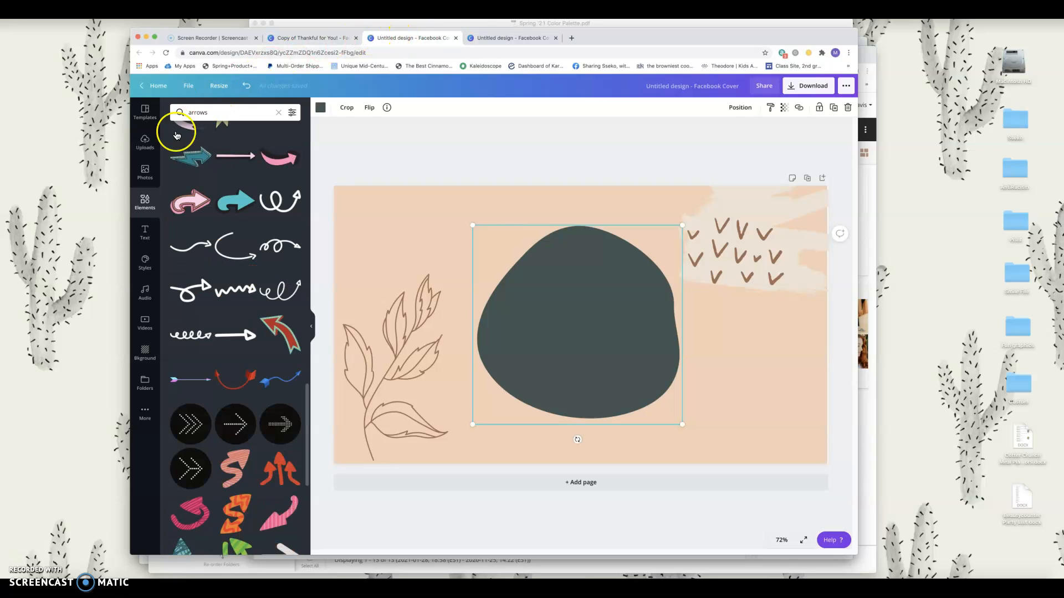
pyautogui.click(144, 233)
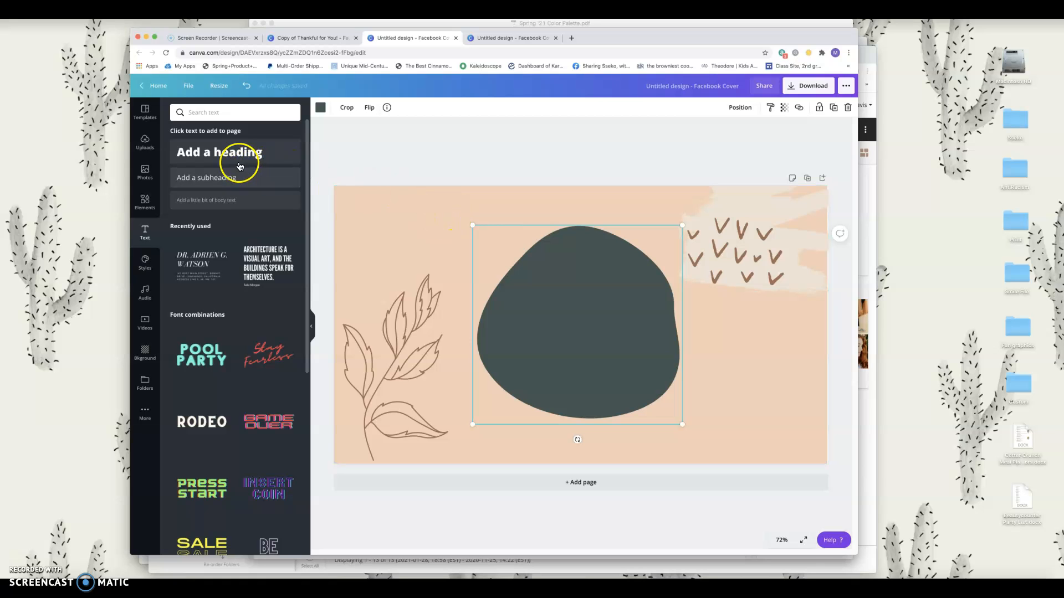
# Search the text styles for 'moontime'.
pyautogui.scroll(-3, 260, 329)
pyautogui.scroll(3, 259, 330)
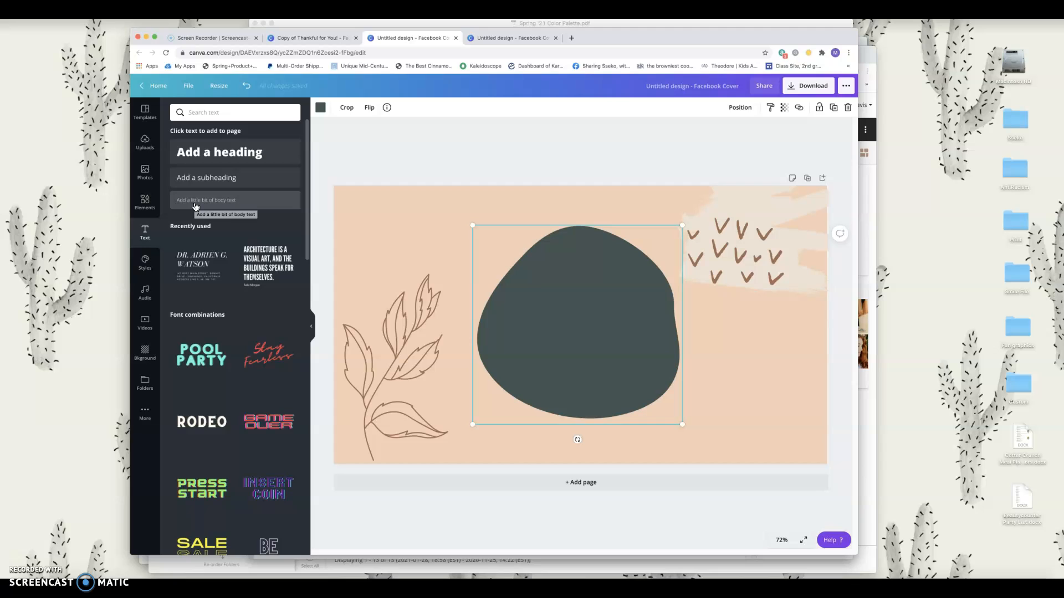
pyautogui.click(212, 105)
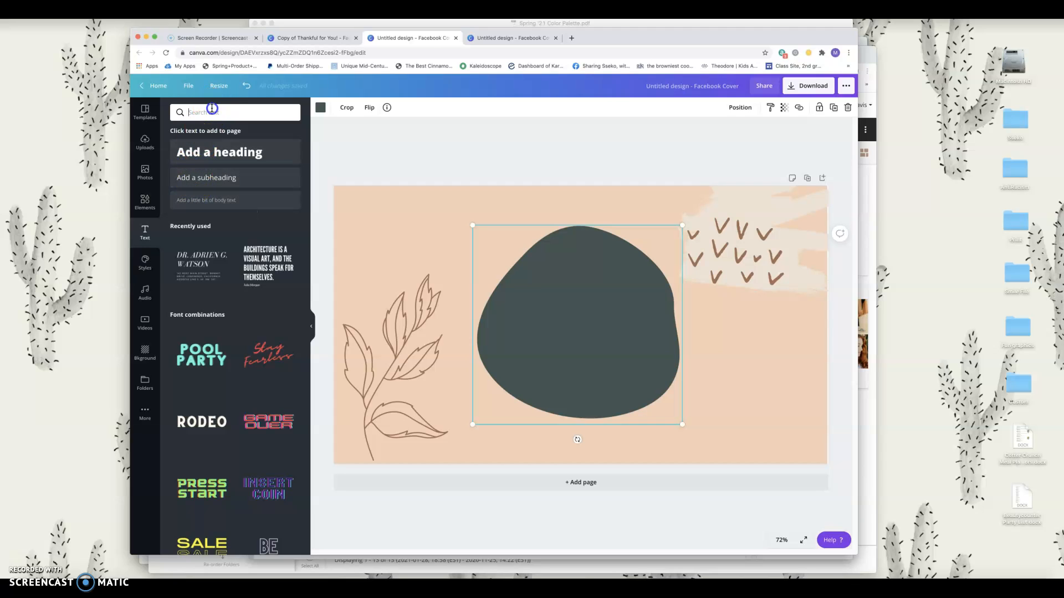
pyautogui.write('moontime')
pyautogui.press('Return')
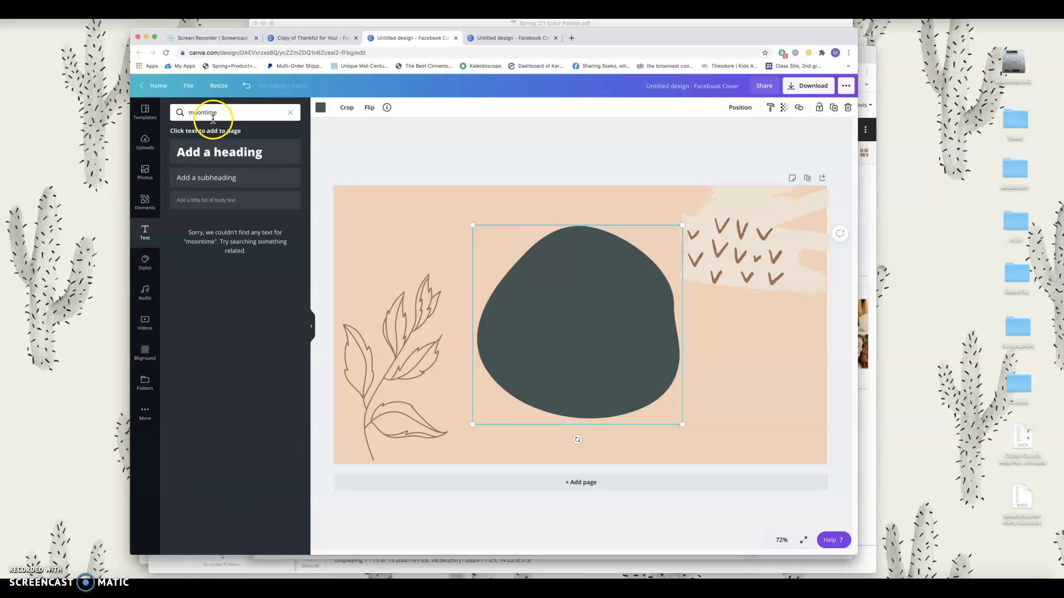
# Add a heading over the middle of the dark blob reading 'Sseko Mish Vips', then select all its text.
pyautogui.click(220, 153)
pyautogui.click(538, 444)
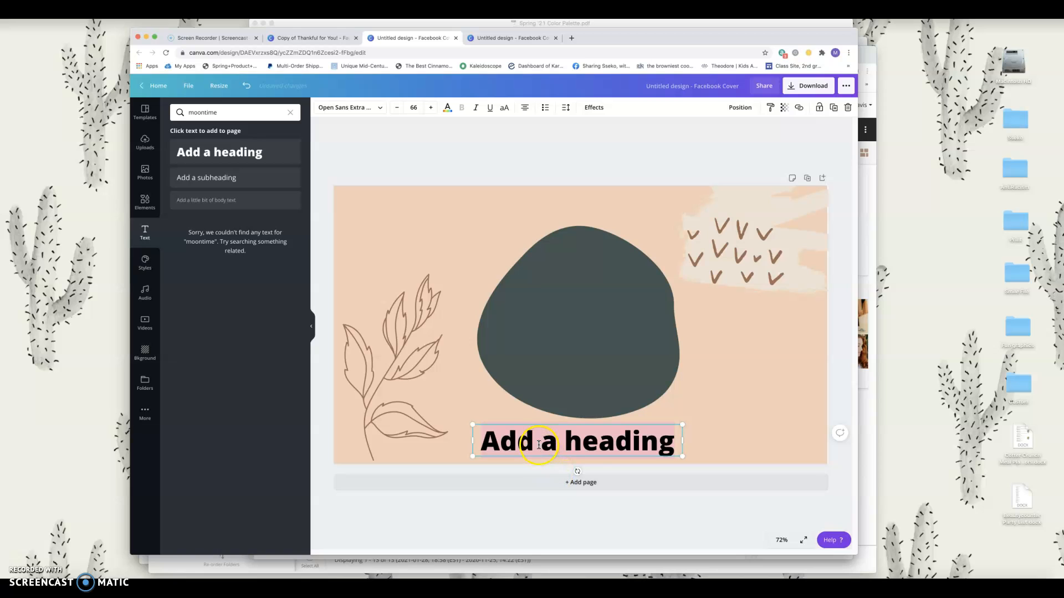
pyautogui.moveTo(549, 425); pyautogui.dragTo(557, 274)
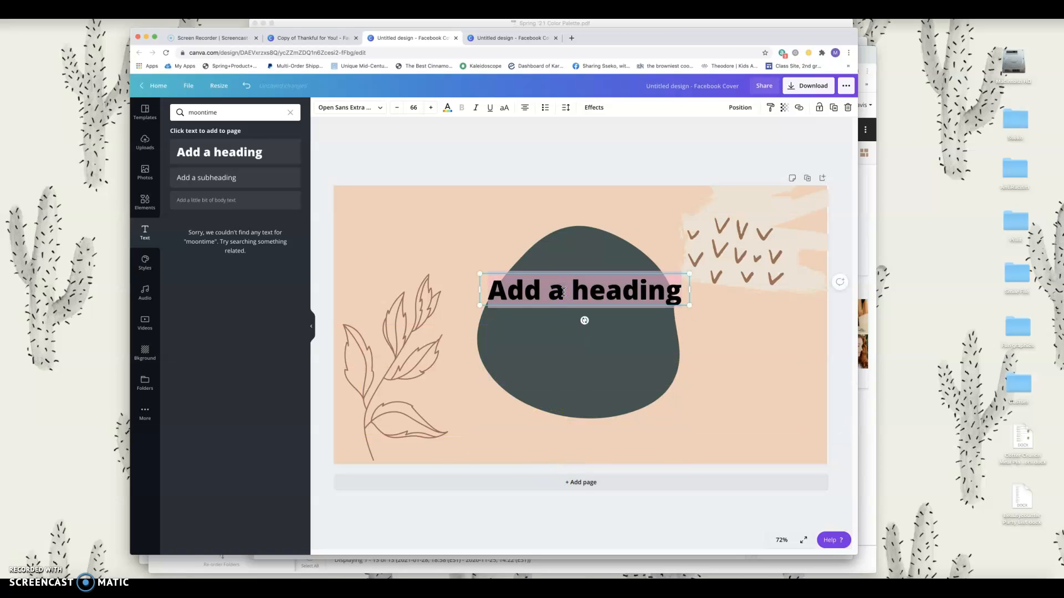
pyautogui.write('Sseko Mish Vips')
pyautogui.press('super+a')
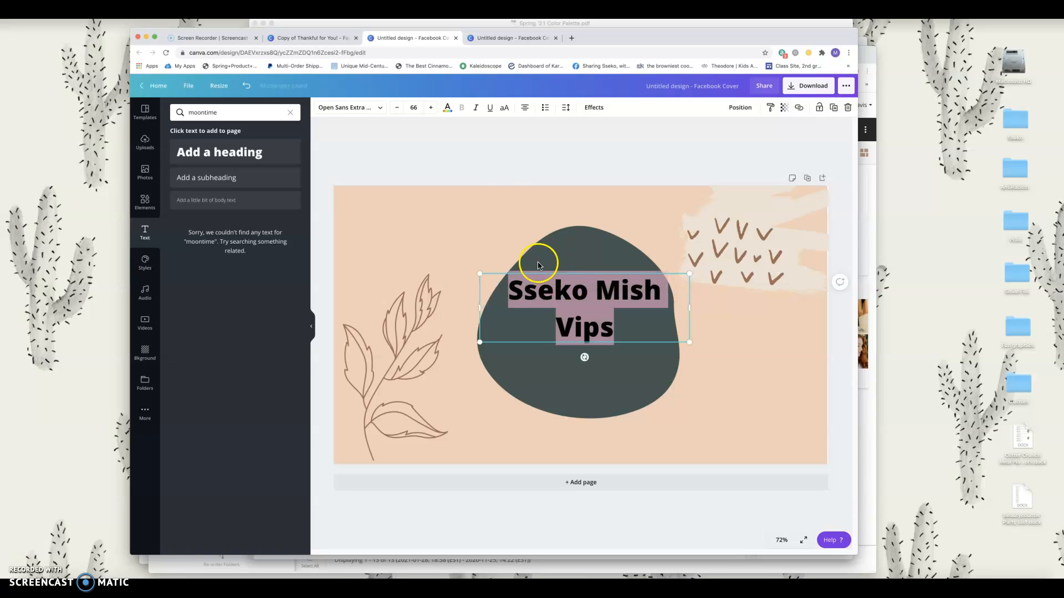
# Search the font list for Moontime and apply it to the title.
pyautogui.click(359, 108)
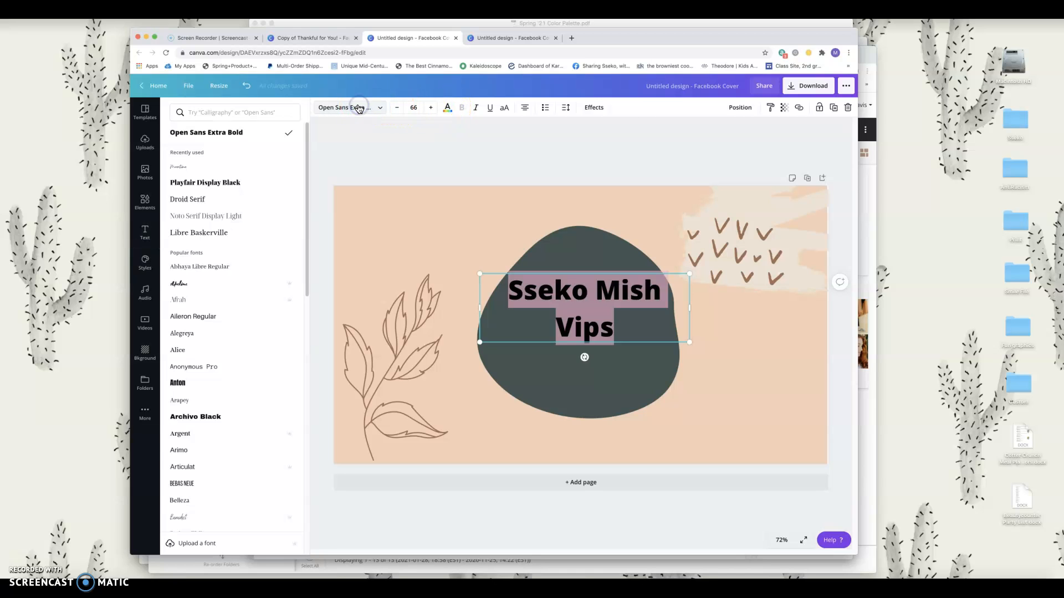
pyautogui.click(283, 113)
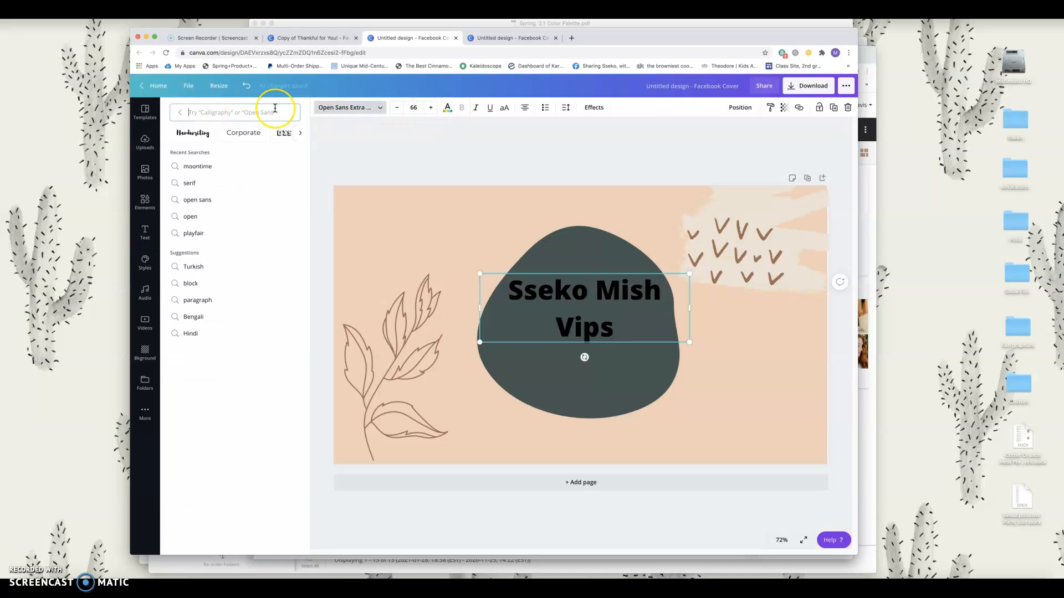
pyautogui.write('moontime')
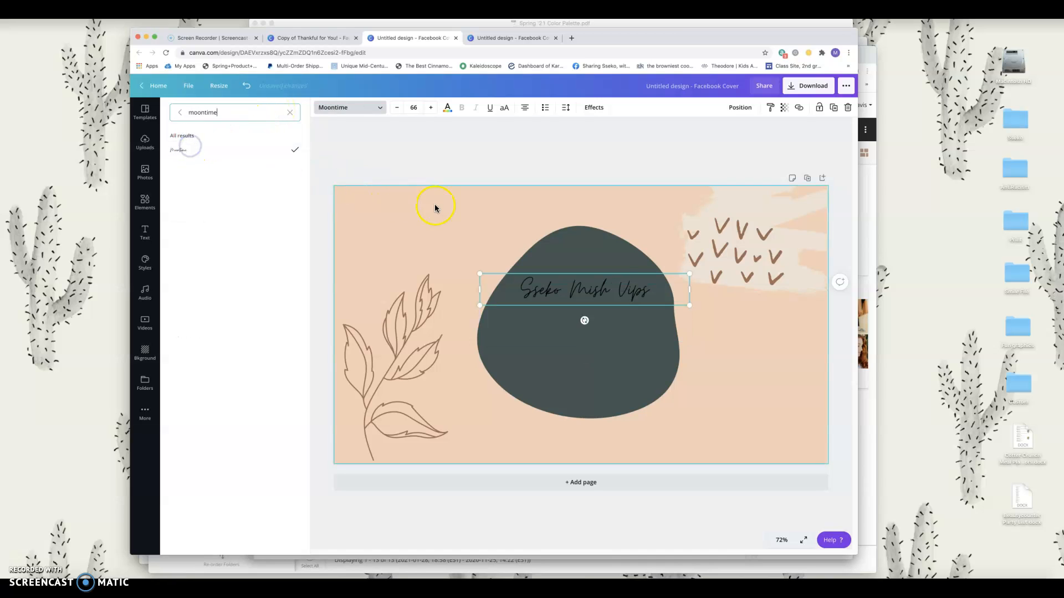
# Try font sizes 200 and 100, then settle the title at size 150.
pyautogui.click(431, 107)
pyautogui.click(431, 108)
pyautogui.click(430, 107)
pyautogui.click(430, 107)
pyautogui.click(431, 107)
pyautogui.click(430, 108)
pyautogui.click(413, 106)
pyautogui.click(413, 105)
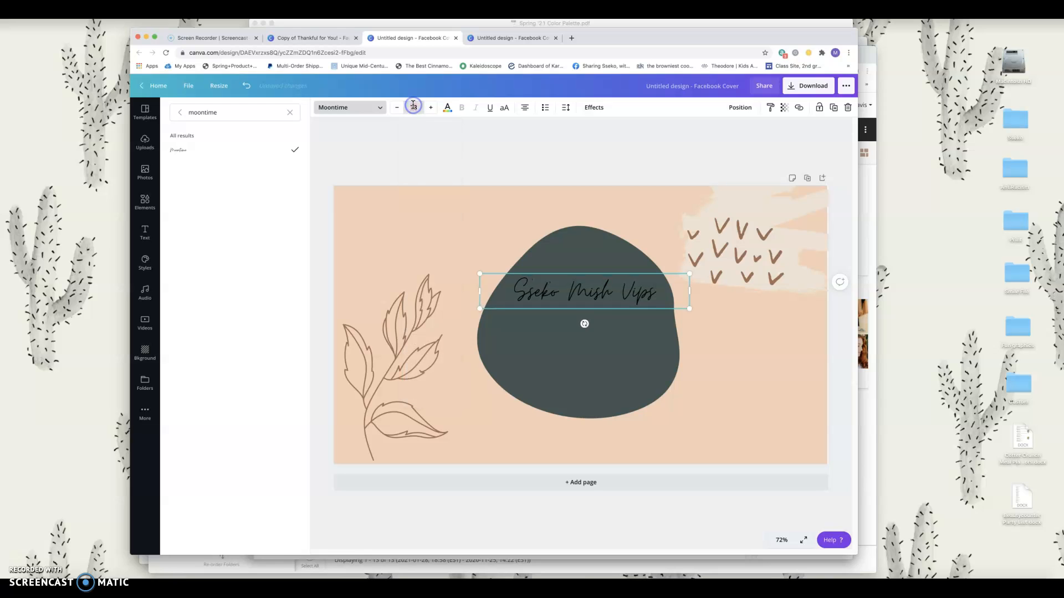
pyautogui.write('200')
pyautogui.press('Return')
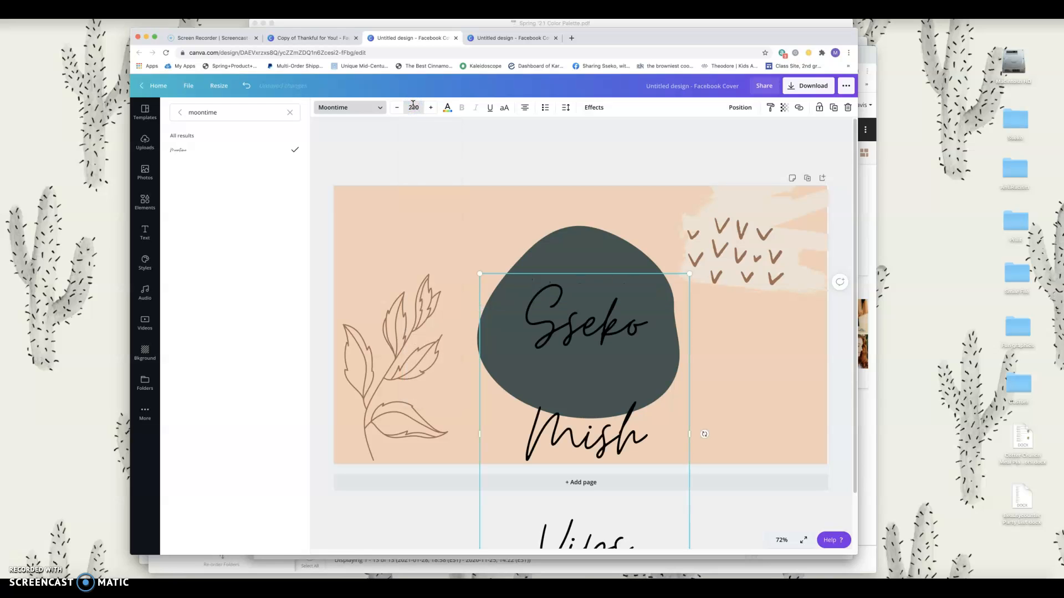
pyautogui.doubleClick(419, 109)
pyautogui.doubleClick(419, 109)
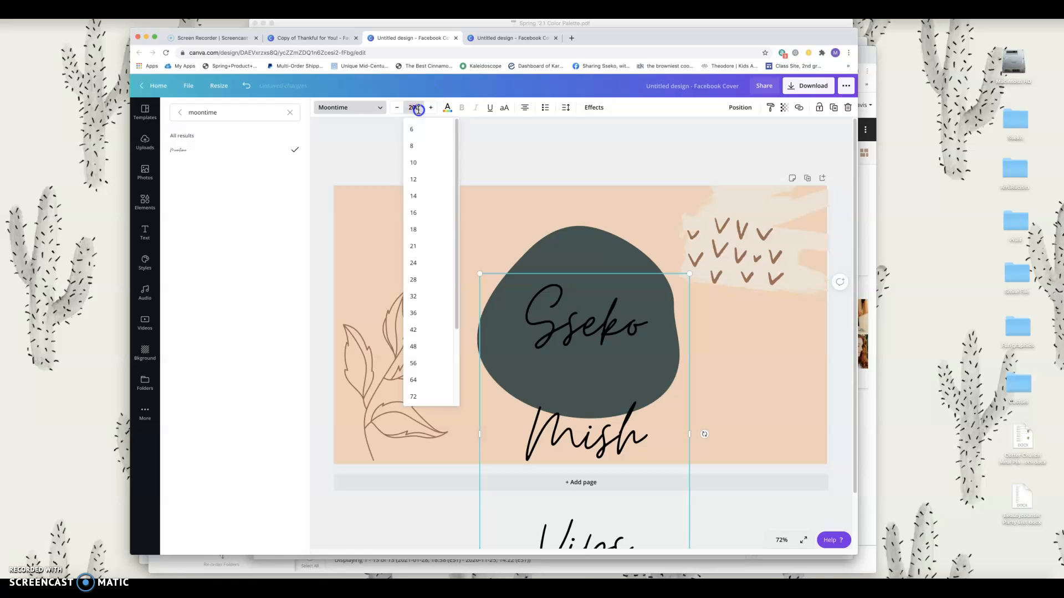
pyautogui.write('100')
pyautogui.press('Return')
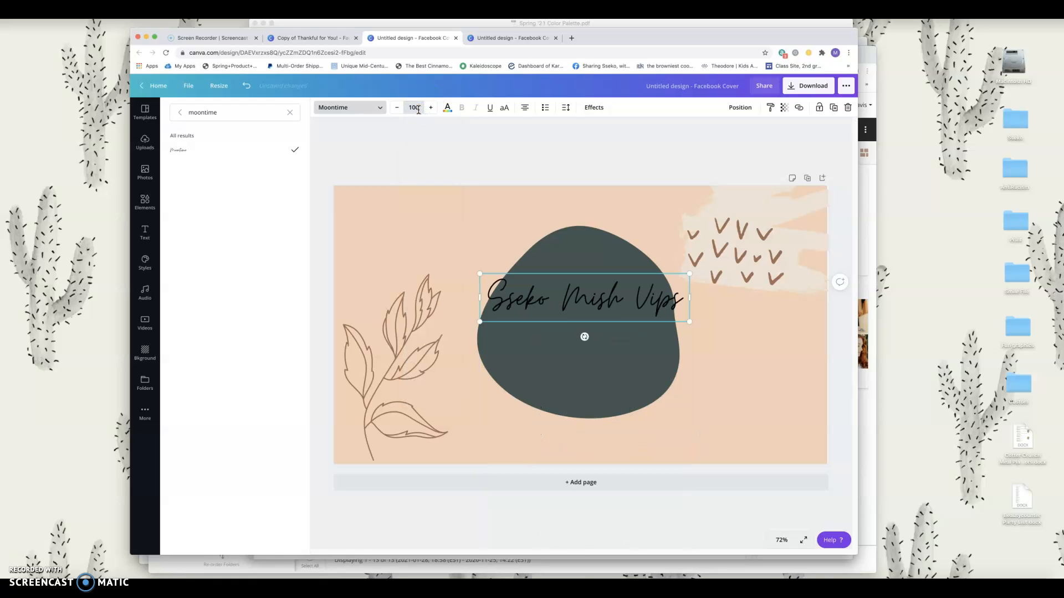
pyautogui.click(412, 107)
pyautogui.click(414, 109)
pyautogui.write('150')
pyautogui.press('Return')
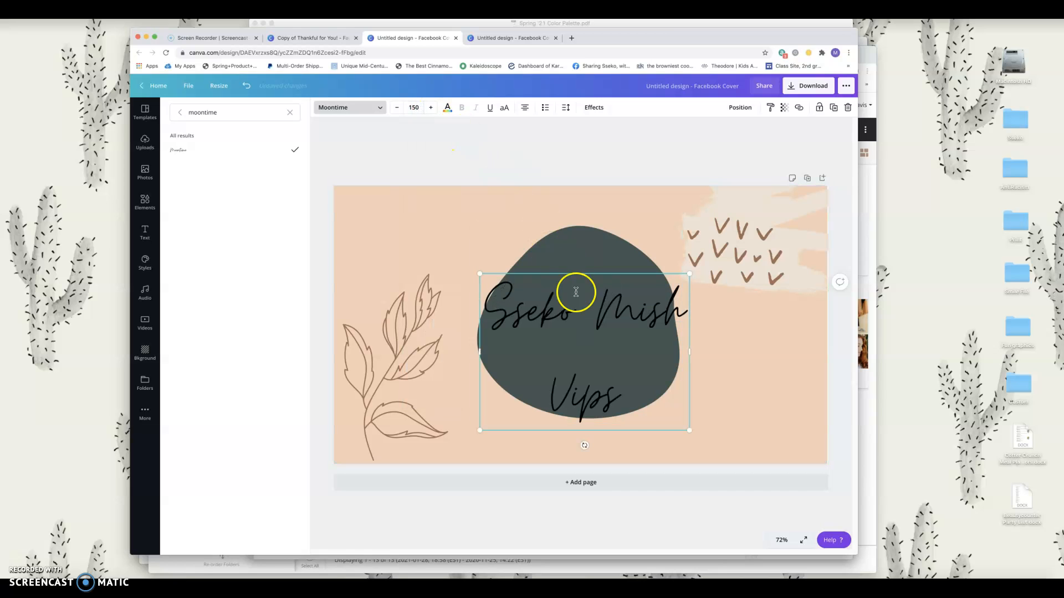
# Widen the title's letter spacing in the Spacing settings.
pyautogui.click(569, 108)
pyautogui.click(625, 137)
pyautogui.moveTo(624, 137)
pyautogui.mouseDown()
pyautogui.moveTo(646, 139)
pyautogui.moveTo(622, 138)
pyautogui.mouseUp()
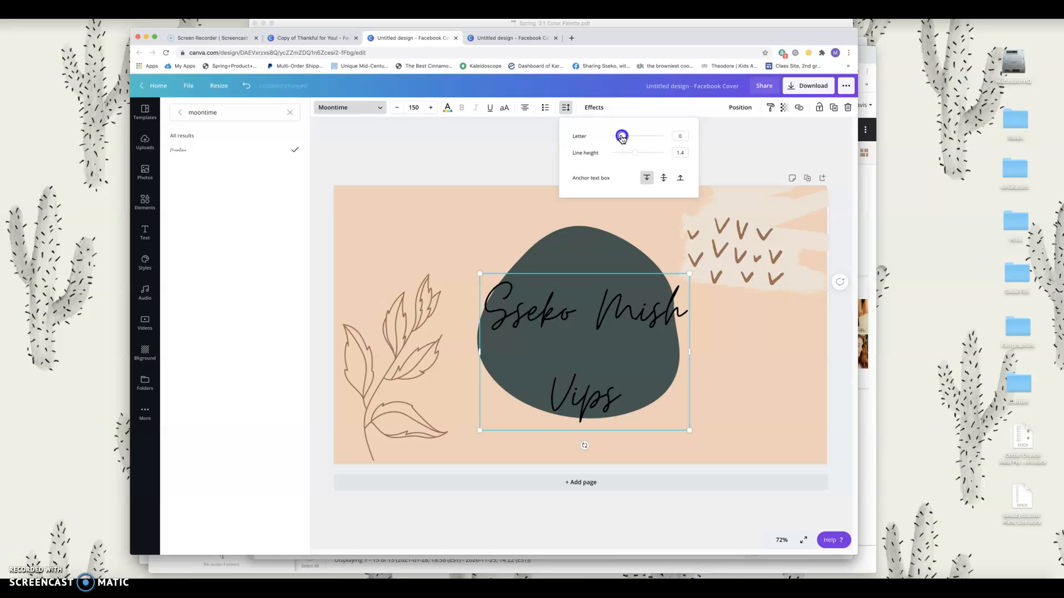
# Set the title's line height to 0.67, then drag-select the title's words.
pyautogui.moveTo(635, 155); pyautogui.dragTo(617, 157)
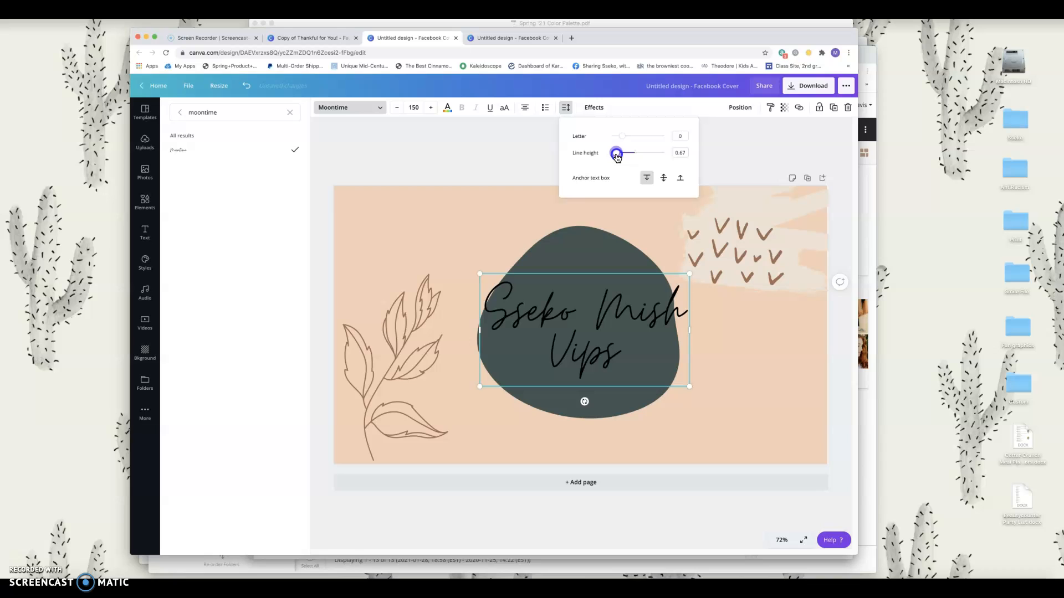
pyautogui.click(595, 312)
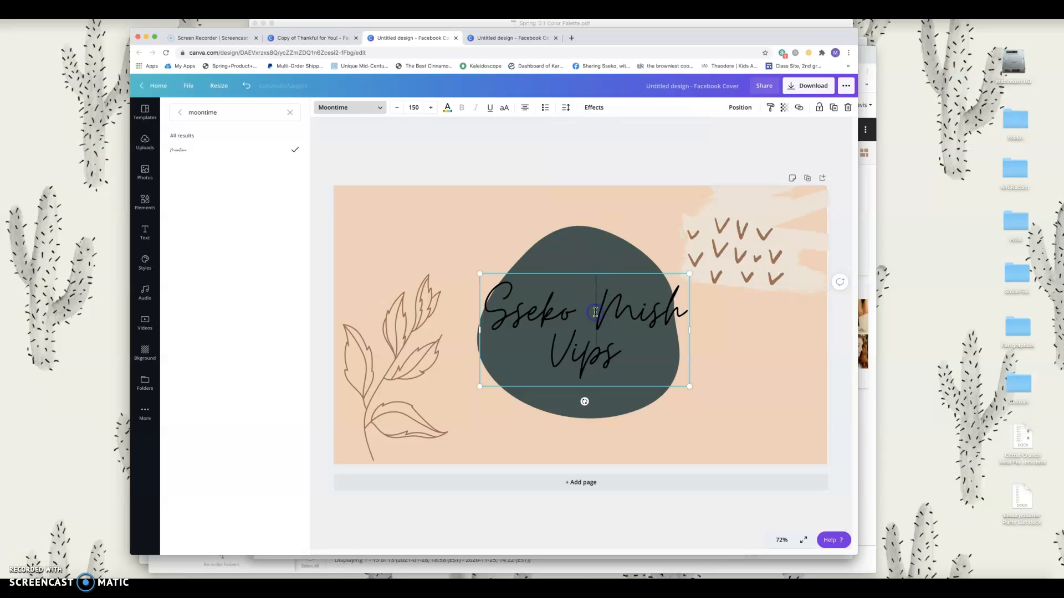
pyautogui.moveTo(630, 342); pyautogui.dragTo(518, 209)
# Turn the title text white using the Document colours.
pyautogui.click(449, 110)
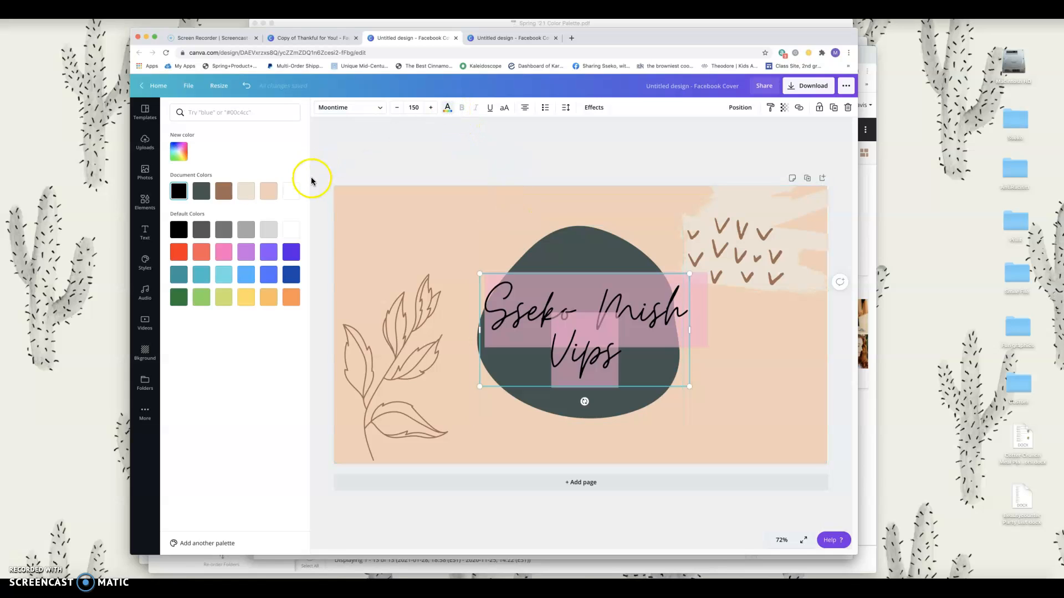
pyautogui.click(292, 194)
pyautogui.click(600, 285)
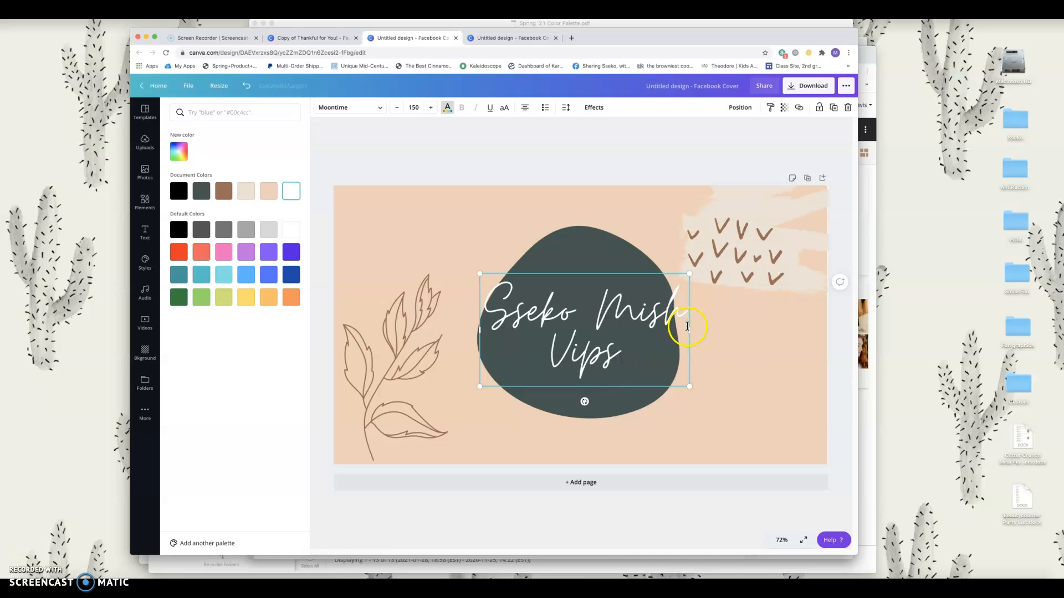
# Narrow the title to wrap as Sseko / Mish Vips, tilt it slightly, shrink it, and centre it on the blob.
pyautogui.moveTo(690, 333); pyautogui.dragTo(664, 333)
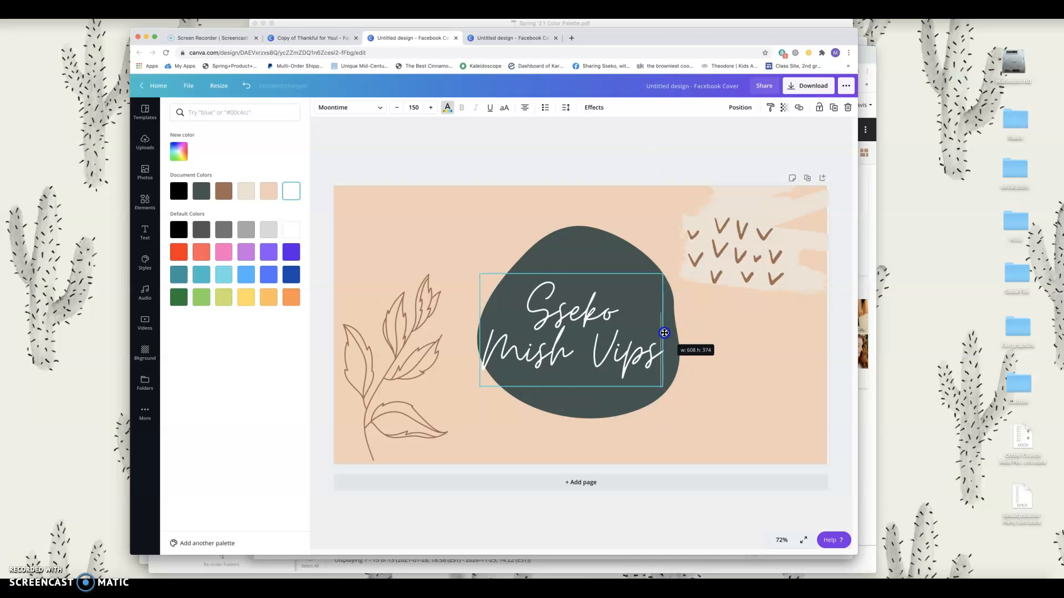
pyautogui.moveTo(572, 400); pyautogui.dragTo(575, 363)
pyautogui.click(752, 366)
pyautogui.moveTo(642, 242); pyautogui.dragTo(577, 245)
pyautogui.click(576, 230)
pyautogui.moveTo(589, 325); pyautogui.dragTo(594, 321)
pyautogui.click(739, 389)
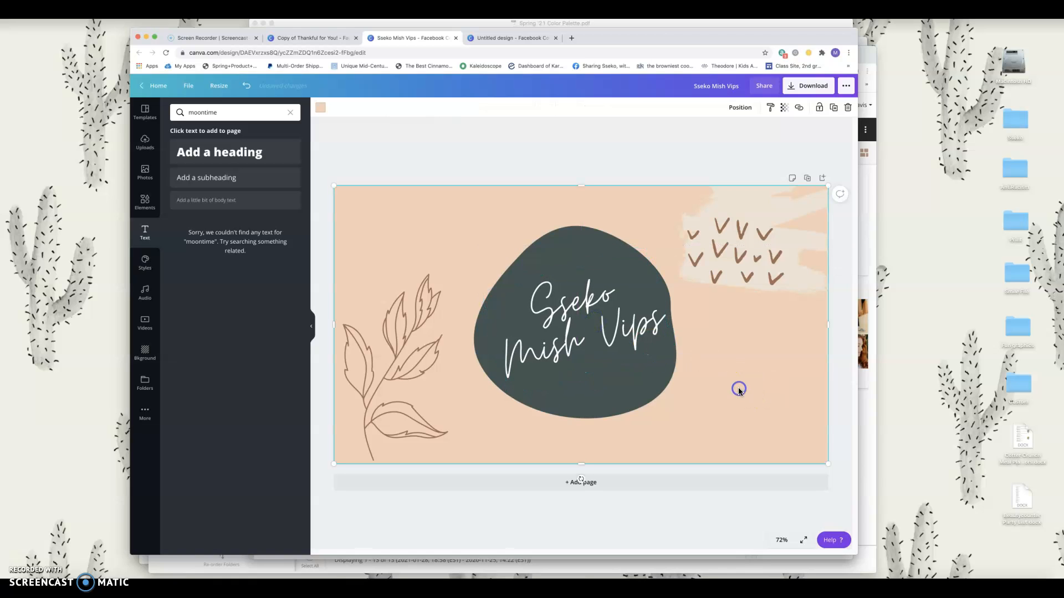
# Add a body text box with the shop web address and move it below the title.
pyautogui.click(238, 202)
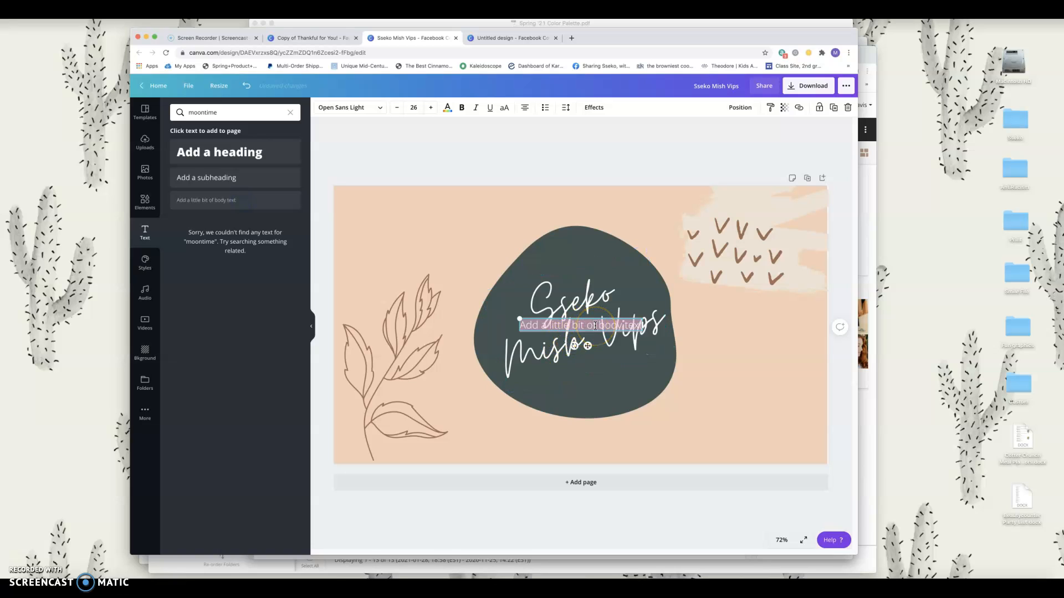
pyautogui.write('ssekodesigns.com/michelle')
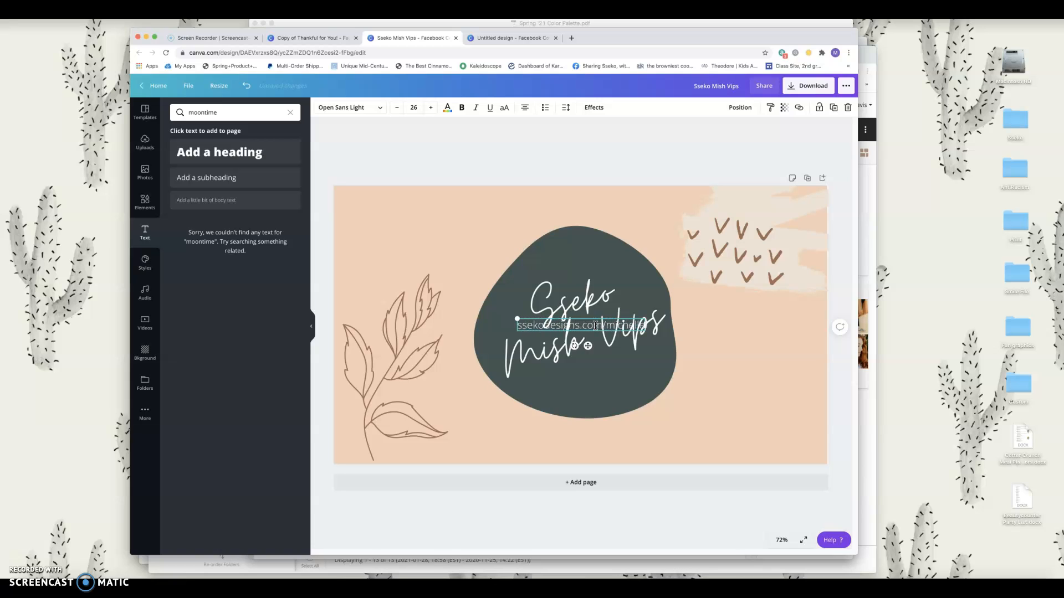
pyautogui.write('davis')
pyautogui.click(600, 317)
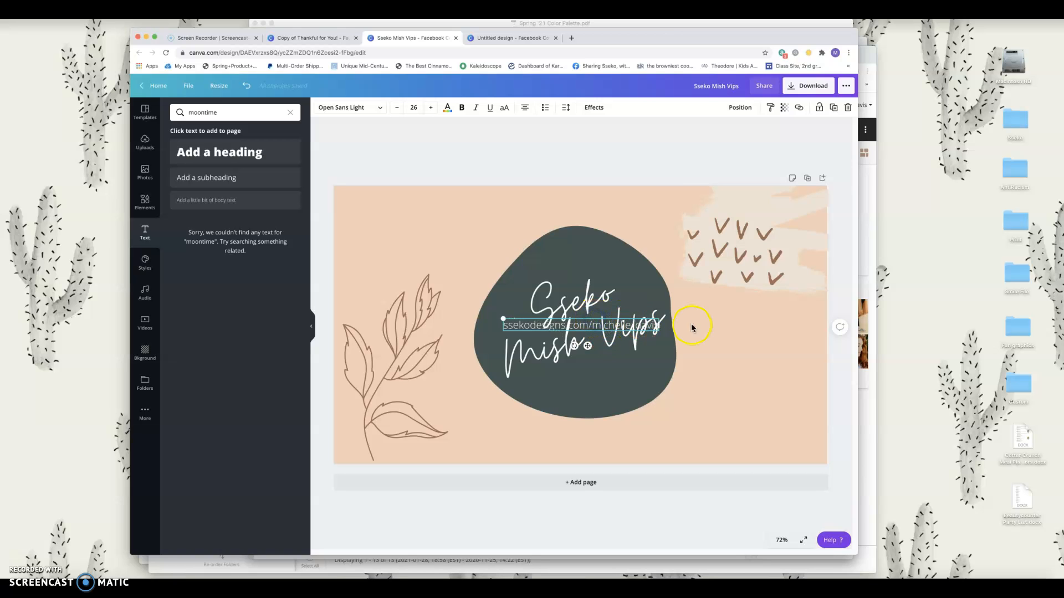
pyautogui.click(613, 382)
pyautogui.click(605, 316)
pyautogui.click(727, 356)
pyautogui.moveTo(505, 316); pyautogui.dragTo(519, 374)
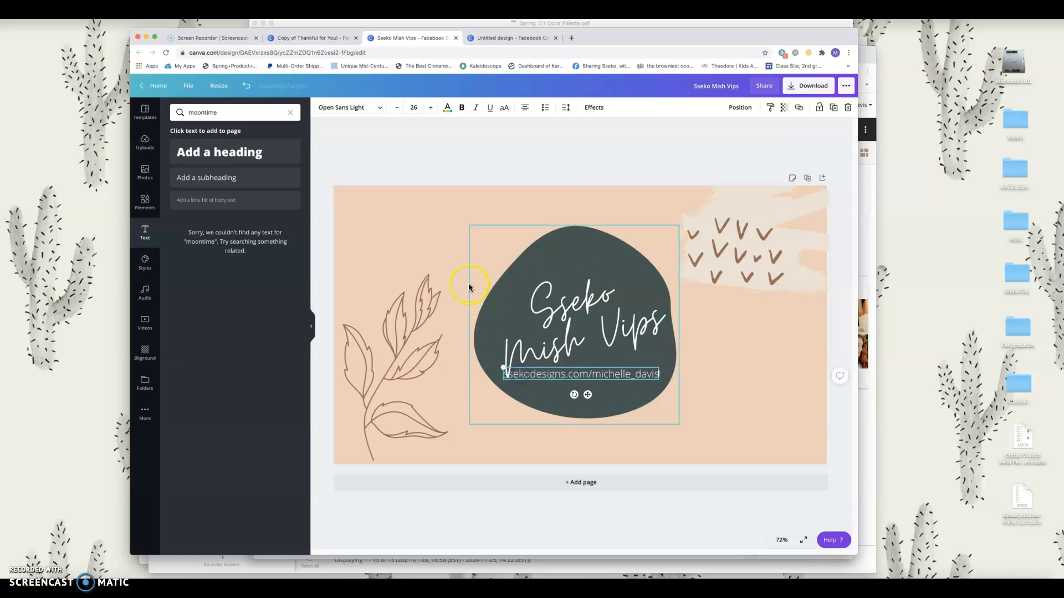
# Set the web address in Glacial Indifference and make it all uppercase.
pyautogui.click(374, 107)
pyautogui.click(256, 114)
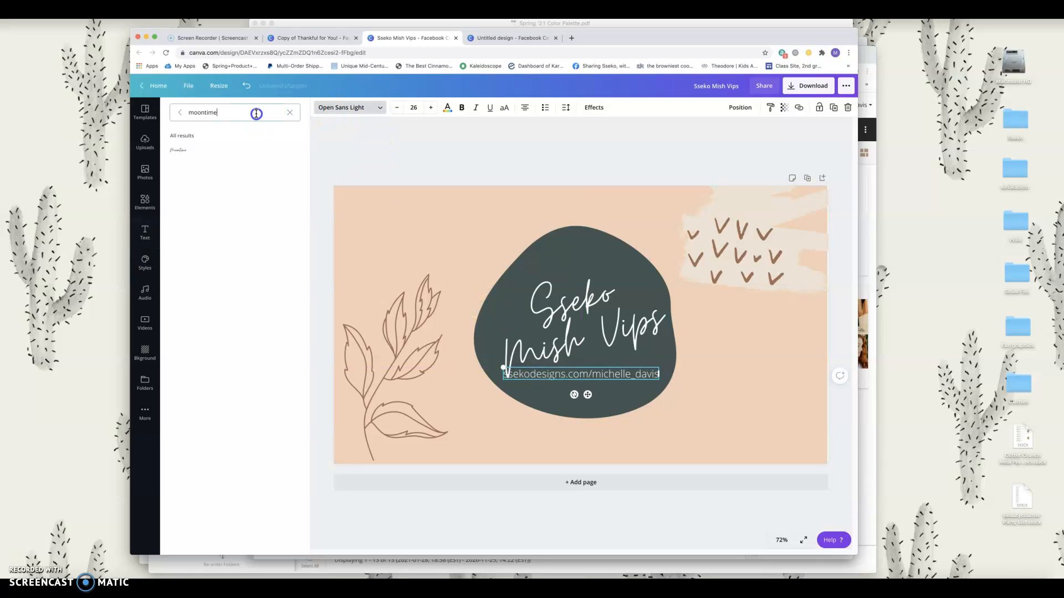
pyautogui.write('glacial')
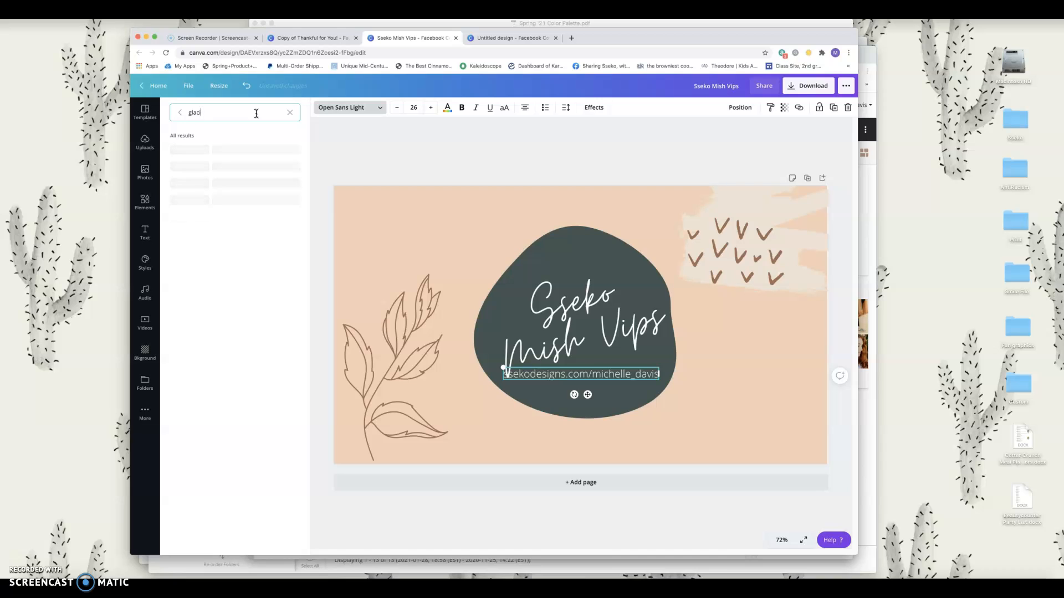
pyautogui.click(240, 149)
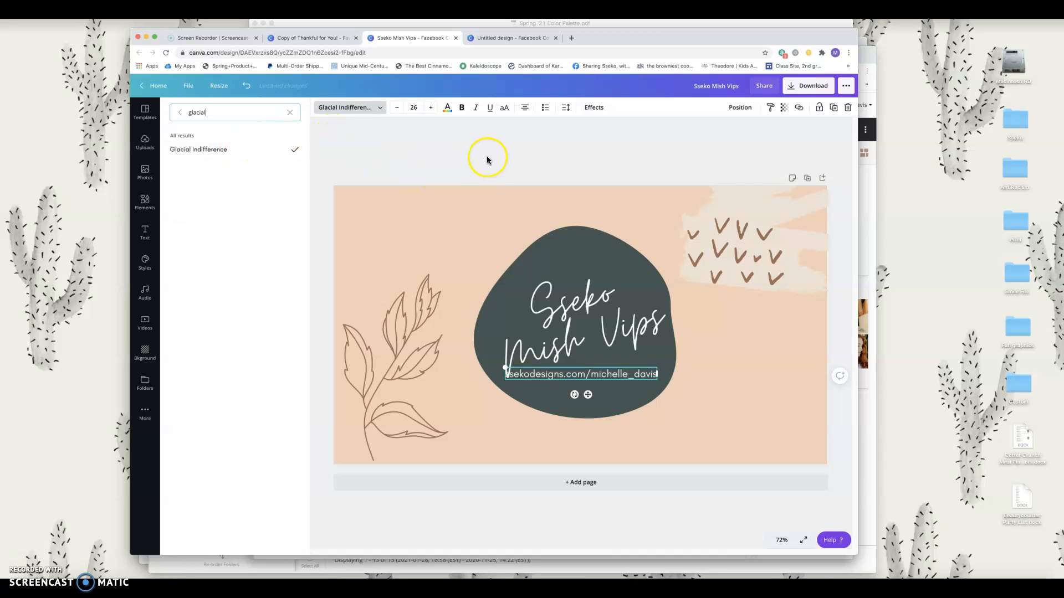
pyautogui.click(504, 110)
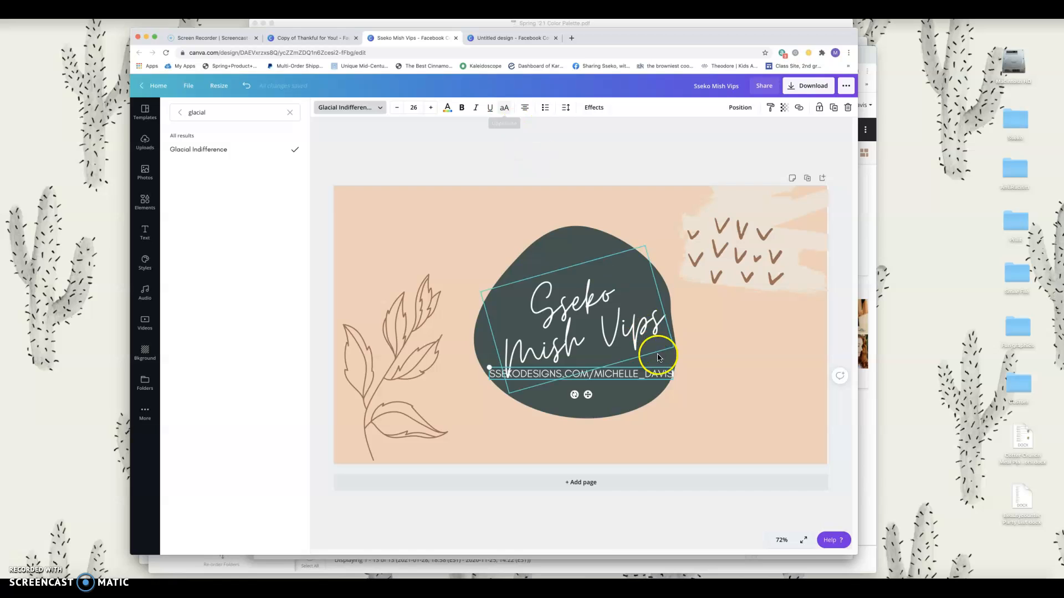
# Resize the web address to 17 and centre it just beneath the title.
pyautogui.click(396, 108)
pyautogui.click(397, 108)
pyautogui.click(397, 108)
pyautogui.click(396, 108)
pyautogui.click(397, 108)
pyautogui.click(396, 108)
pyautogui.click(397, 108)
pyautogui.click(396, 108)
pyautogui.click(397, 108)
pyautogui.click(396, 108)
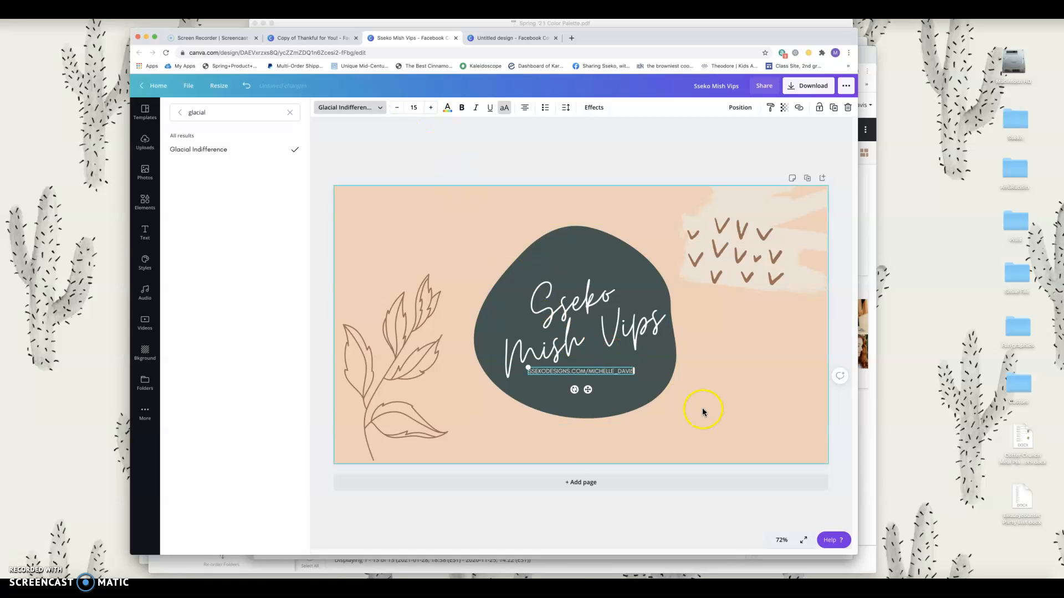
pyautogui.click(622, 375)
pyautogui.moveTo(621, 371); pyautogui.dragTo(618, 382)
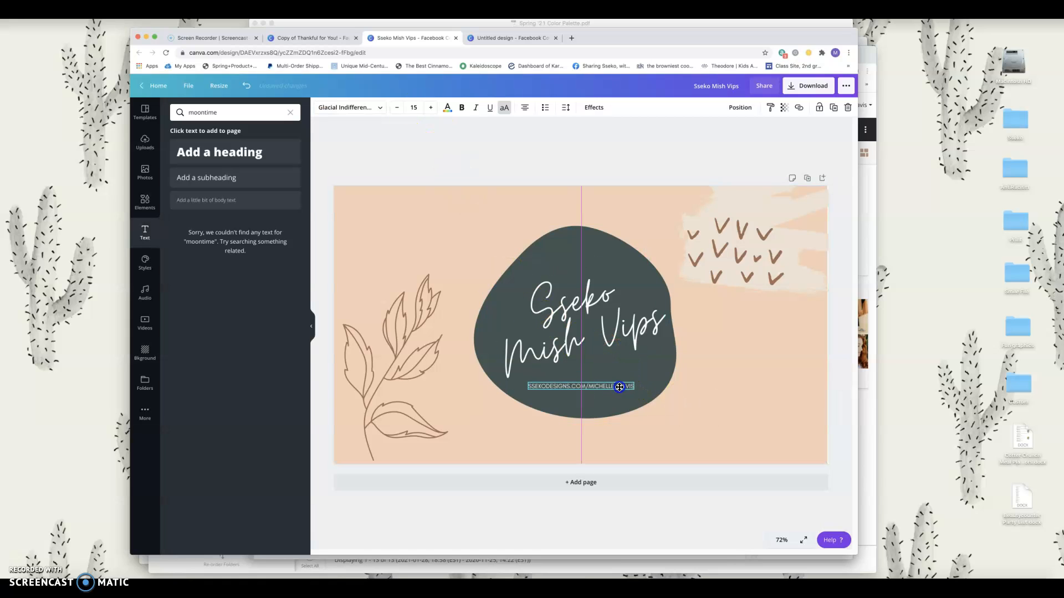
pyautogui.click(431, 108)
pyautogui.click(431, 108)
pyautogui.click(738, 381)
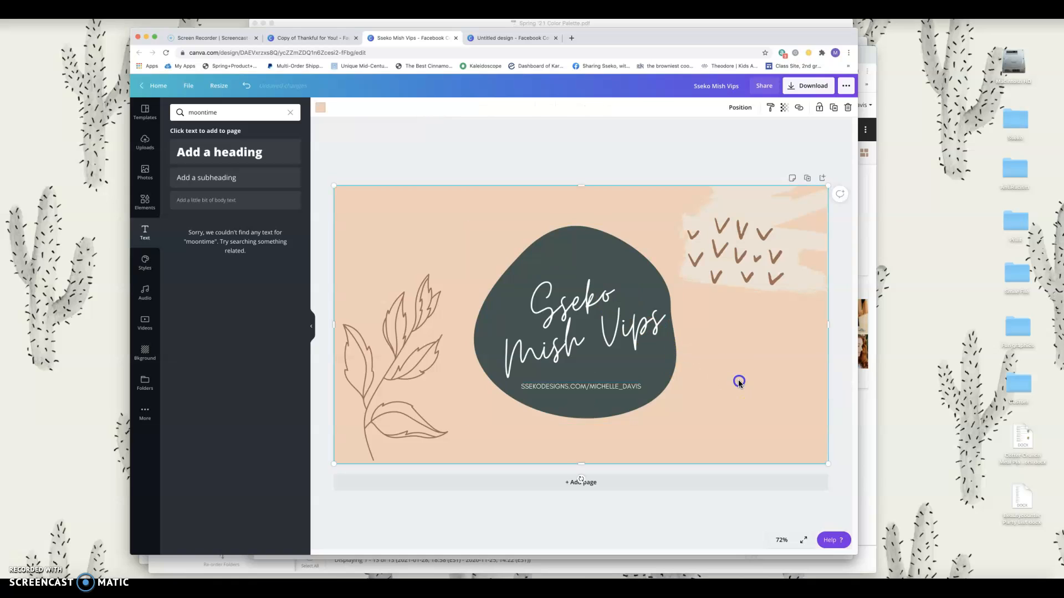
pyautogui.moveTo(611, 387); pyautogui.dragTo(613, 383)
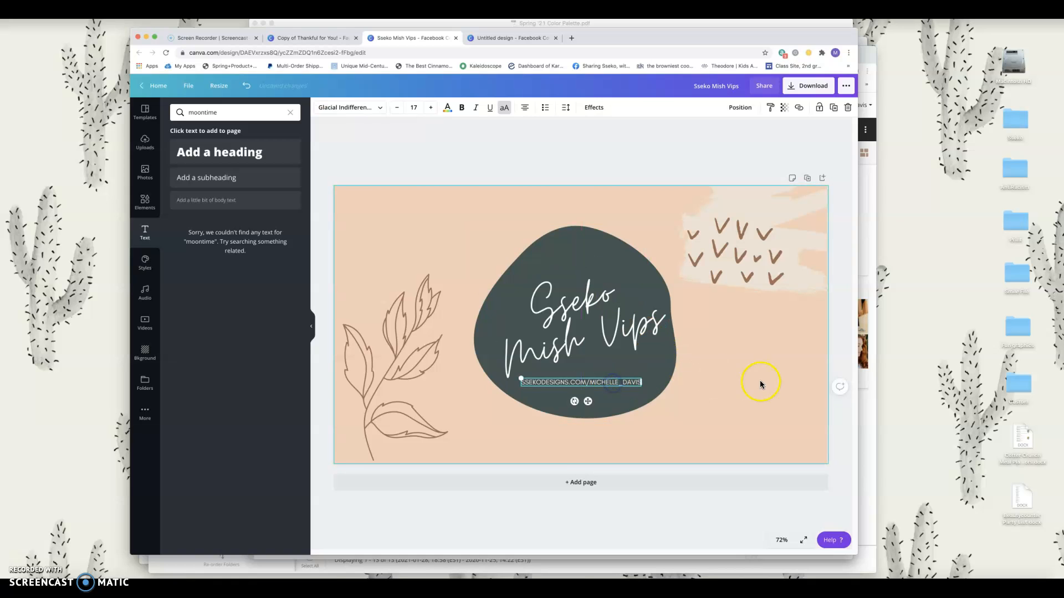
pyautogui.click(759, 380)
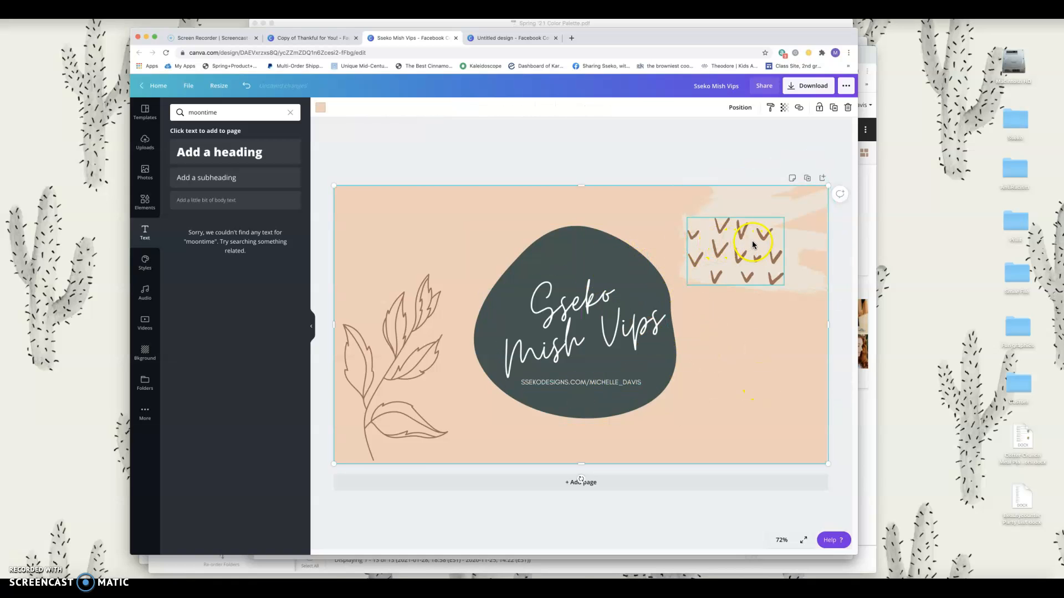
# Shift the dark blob slightly right and move the brown V marks up and right.
pyautogui.click(560, 246)
pyautogui.moveTo(561, 246); pyautogui.dragTo(564, 245)
pyautogui.click(737, 244)
pyautogui.moveTo(734, 257); pyautogui.dragTo(758, 246)
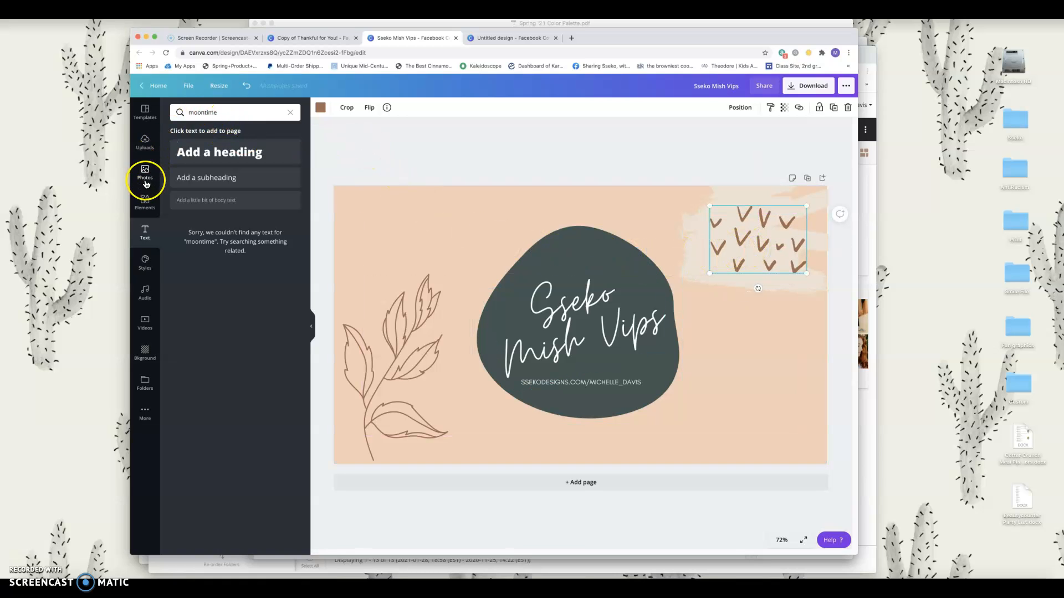
# Search Elements for leaf graphics and select the leaf drawing on the left.
pyautogui.click(144, 202)
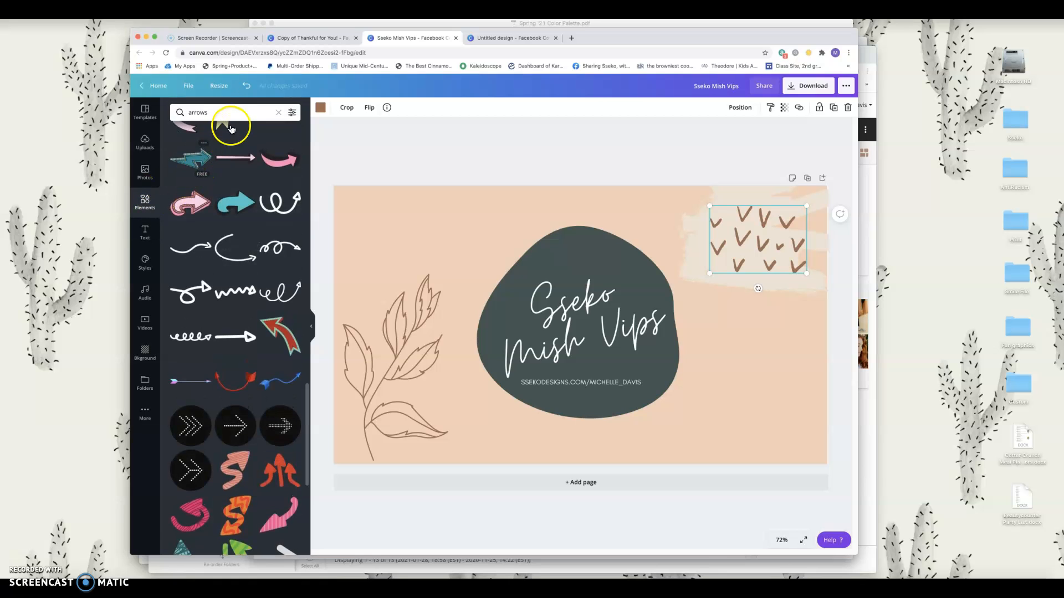
pyautogui.click(222, 111)
pyautogui.write('lea')
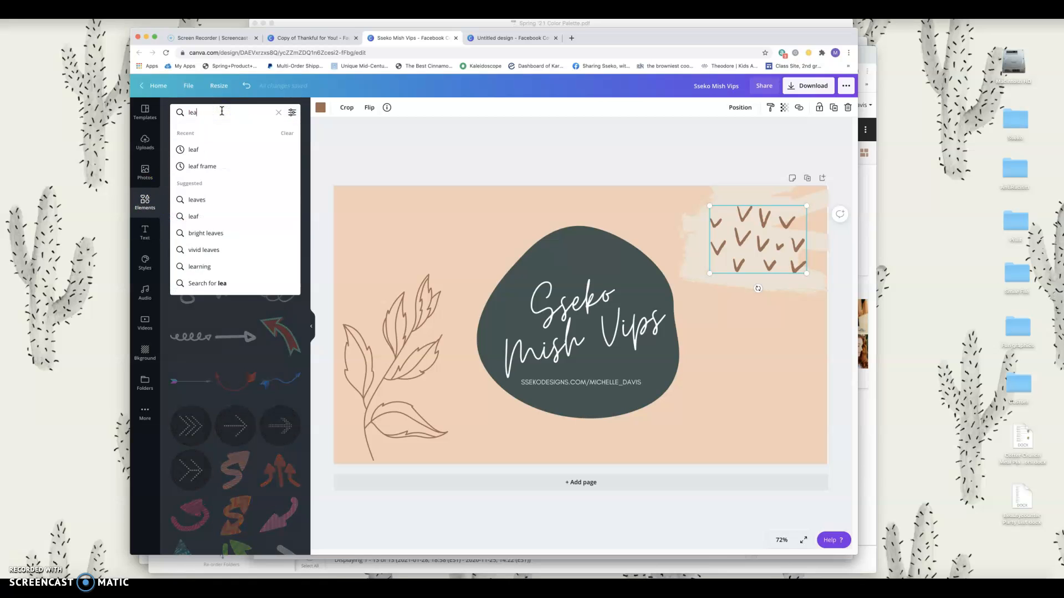
pyautogui.write('vef')
pyautogui.press('Return')
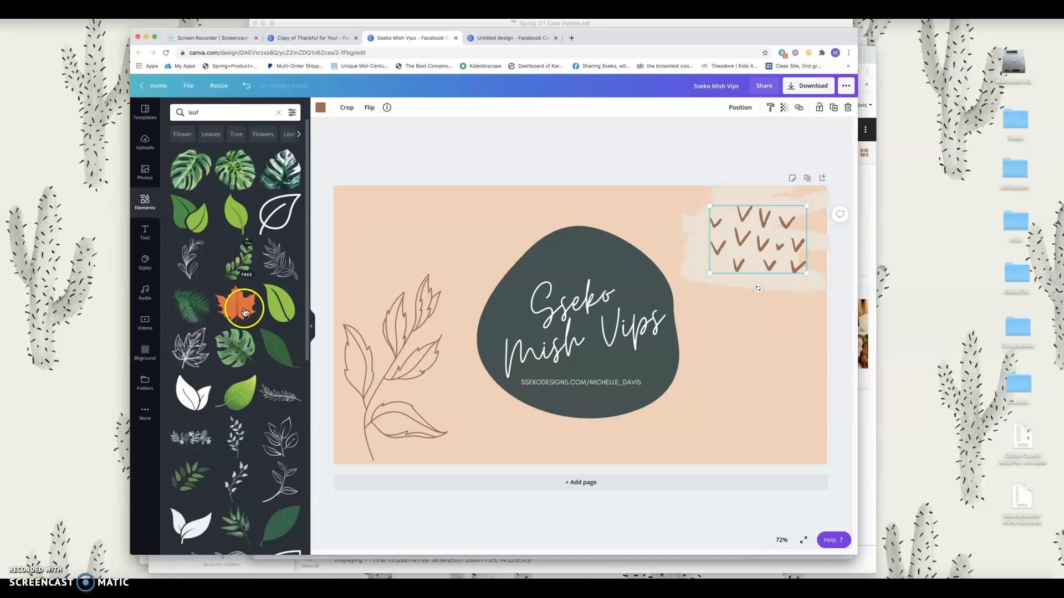
pyautogui.scroll(-5, 274, 395)
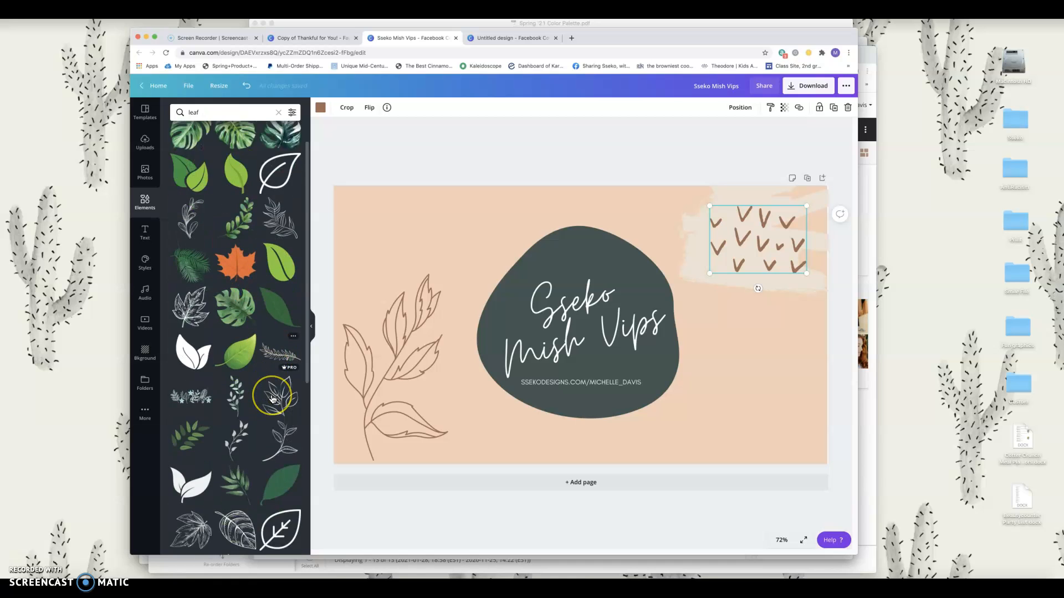
pyautogui.scroll(-4, 272, 396)
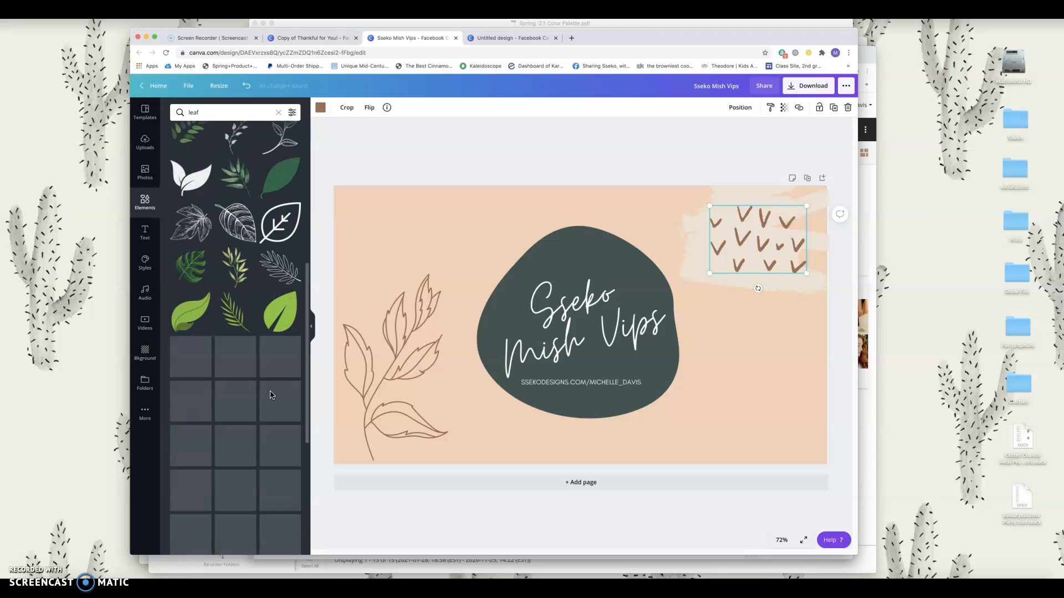
pyautogui.click(400, 345)
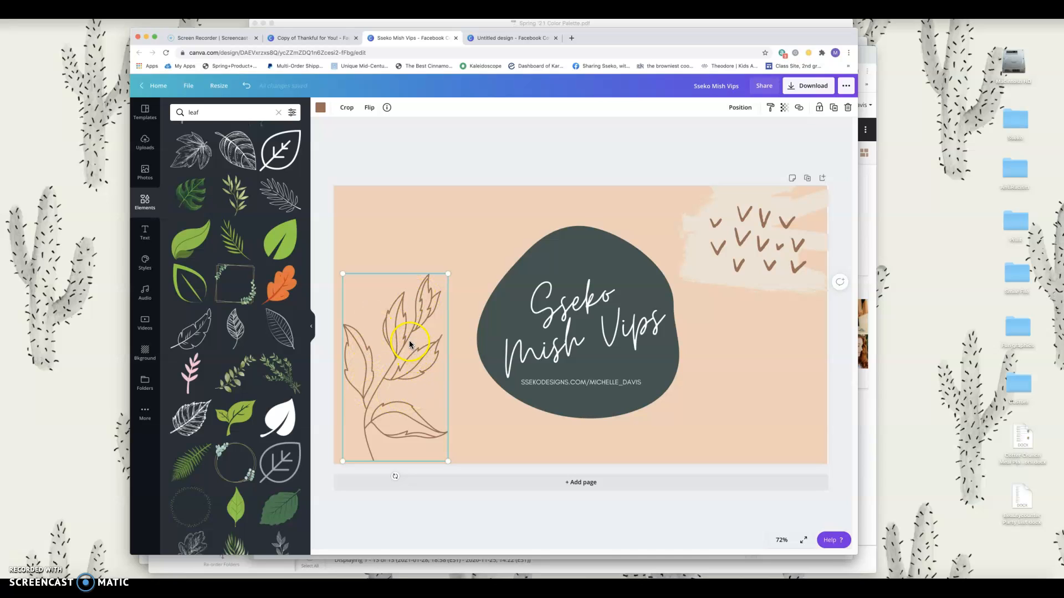
# Duplicate the leaf, then shrink and rotate the copy at the cover's right edge.
pyautogui.press('super+d')
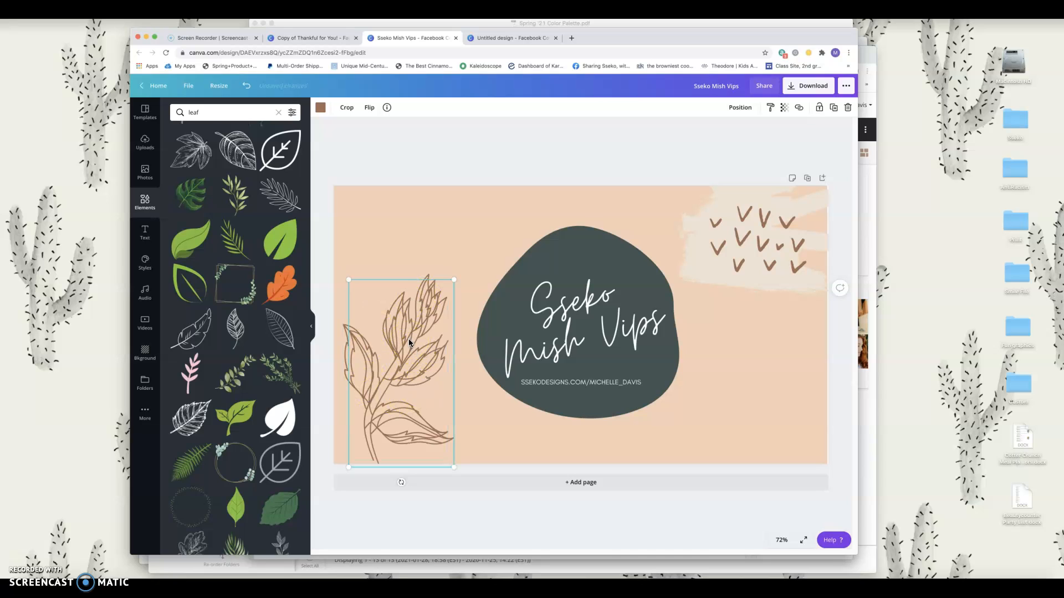
pyautogui.moveTo(414, 366); pyautogui.dragTo(740, 364)
pyautogui.moveTo(781, 275); pyautogui.dragTo(750, 328)
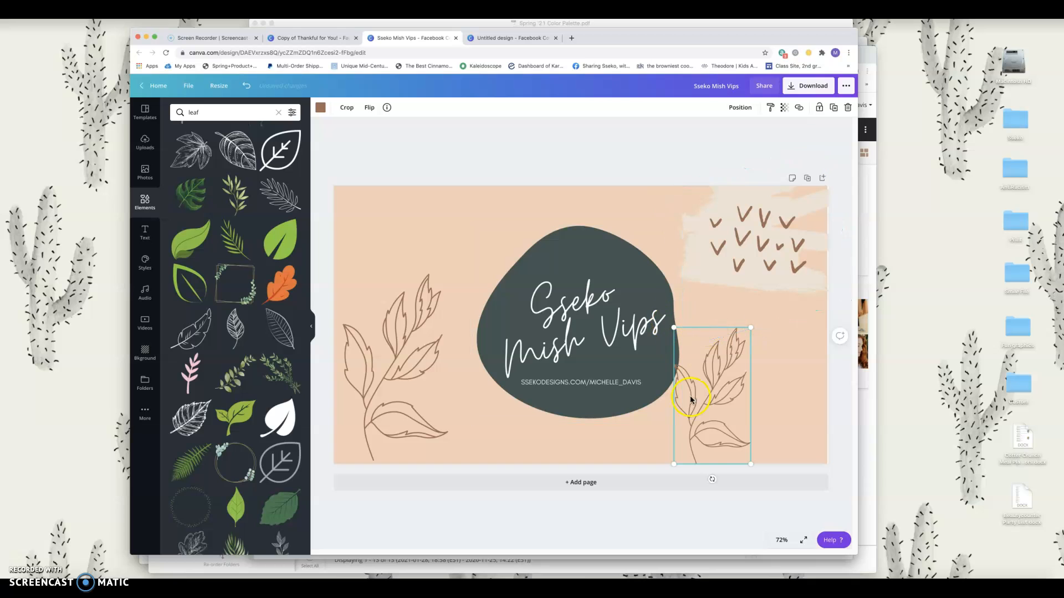
pyautogui.moveTo(730, 470)
pyautogui.mouseDown()
pyautogui.moveTo(772, 356)
pyautogui.moveTo(755, 357)
pyautogui.moveTo(798, 385)
pyautogui.mouseUp()
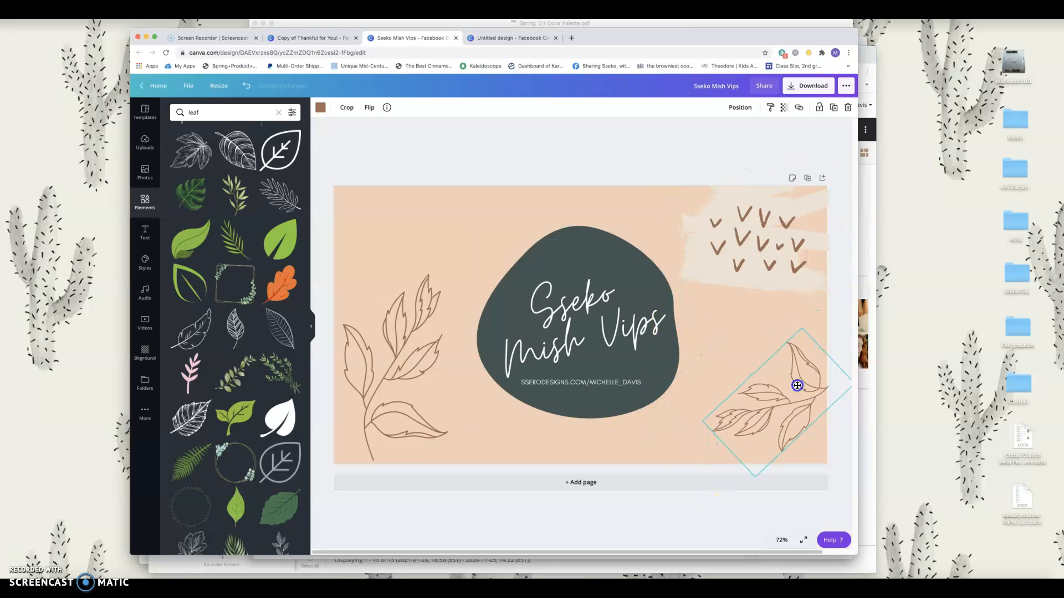
# Make the copied leaf dark grey and move it up over the brown V marks.
pyautogui.click(321, 109)
pyautogui.click(180, 195)
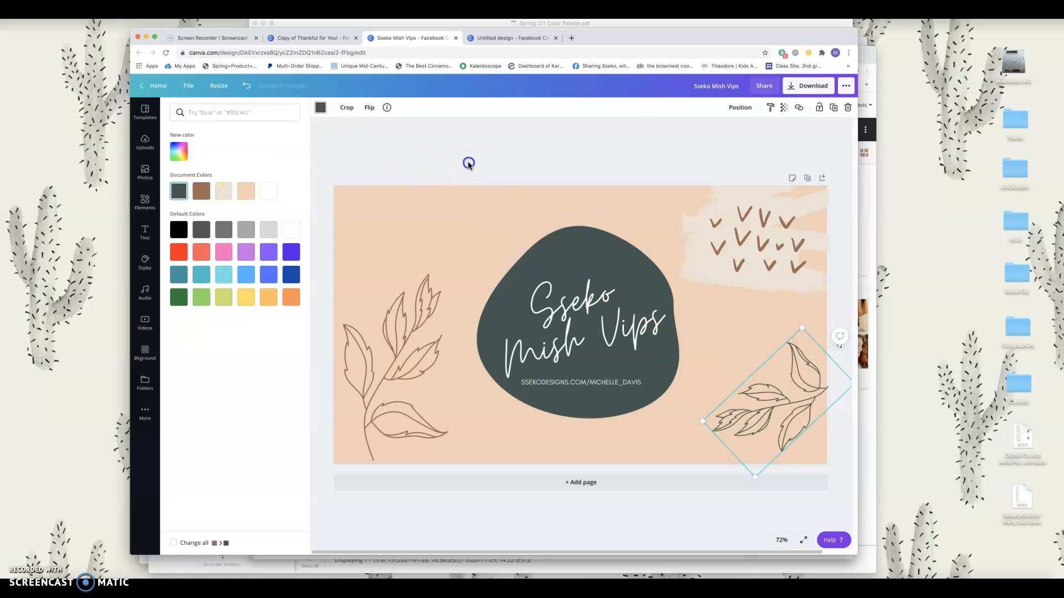
pyautogui.click(468, 163)
pyautogui.moveTo(755, 383); pyautogui.dragTo(795, 310)
pyautogui.click(546, 141)
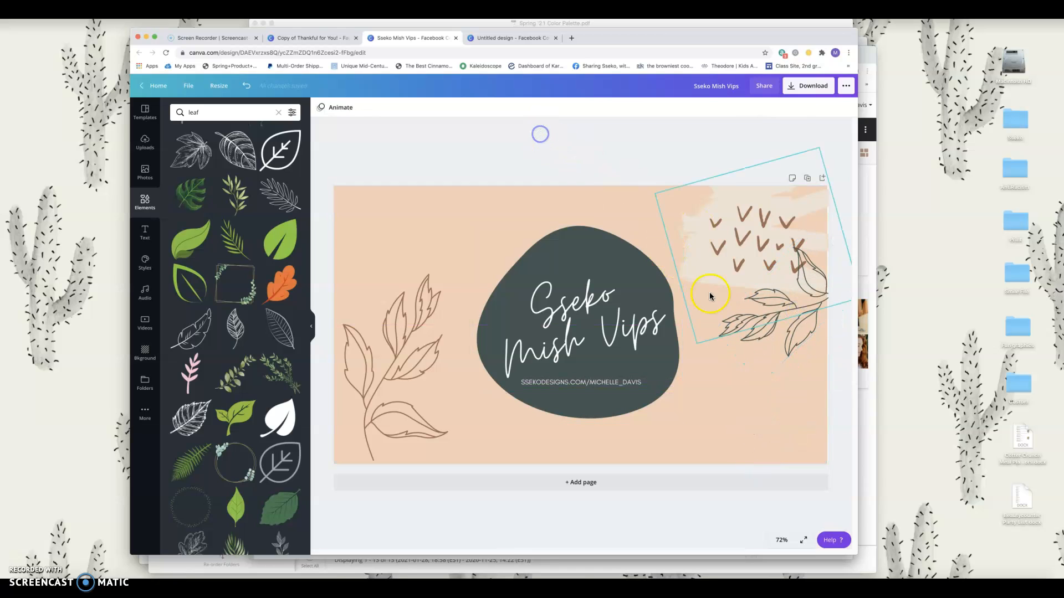
# Browse the element library for tree and then bird graphics.
pyautogui.click(717, 245)
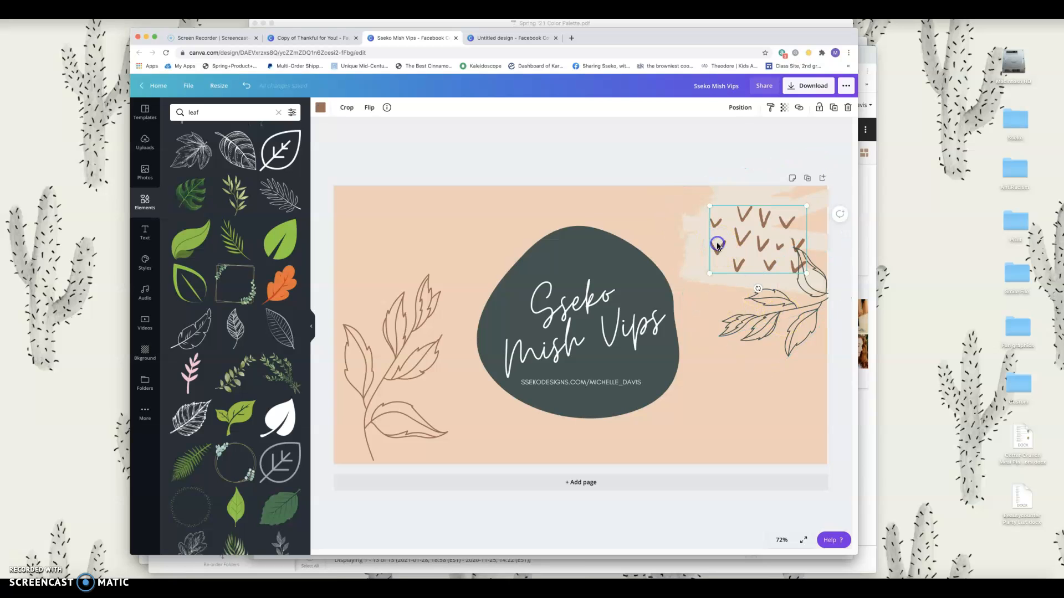
pyautogui.scroll(-6, 226, 248)
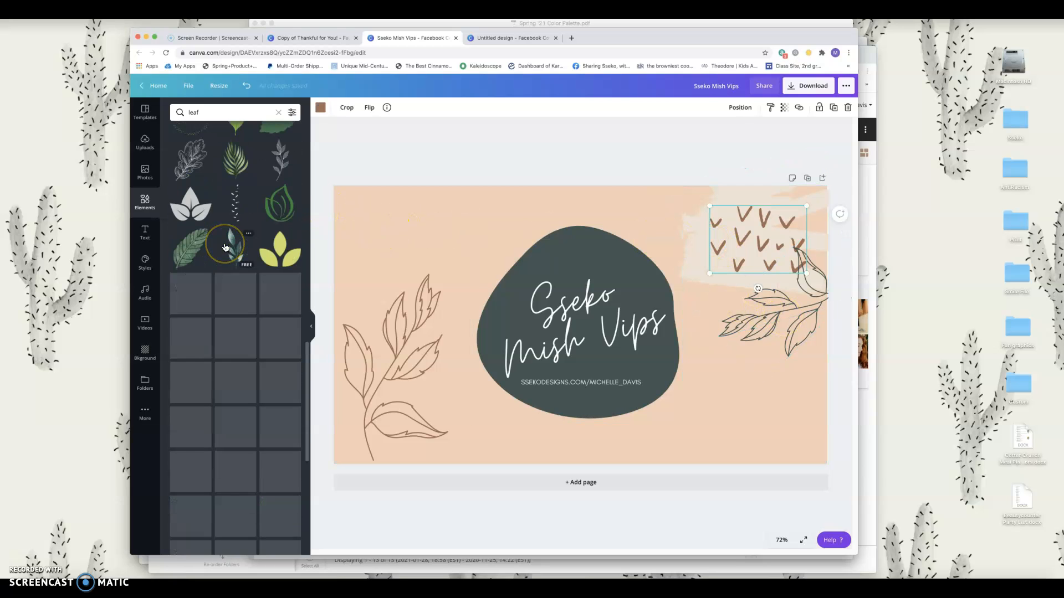
pyautogui.scroll(6, 225, 248)
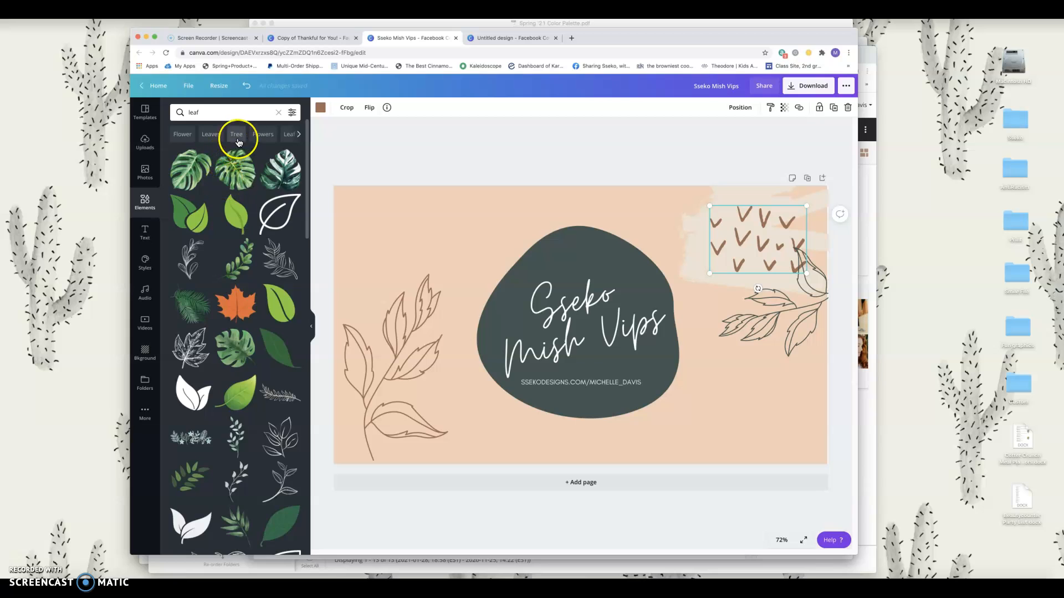
pyautogui.click(237, 135)
pyautogui.click(225, 136)
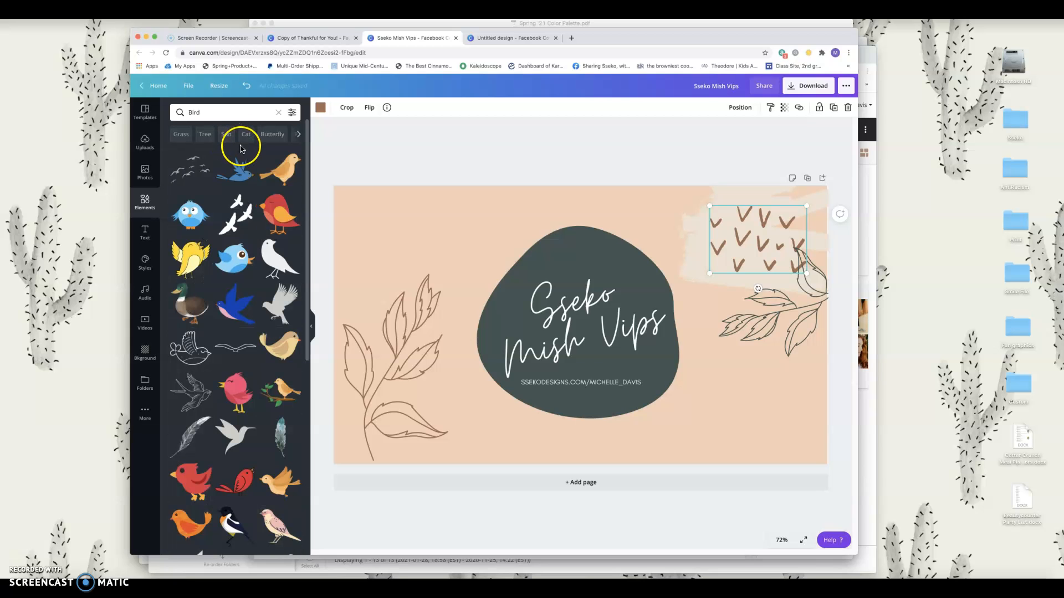
pyautogui.scroll(-10, 285, 244)
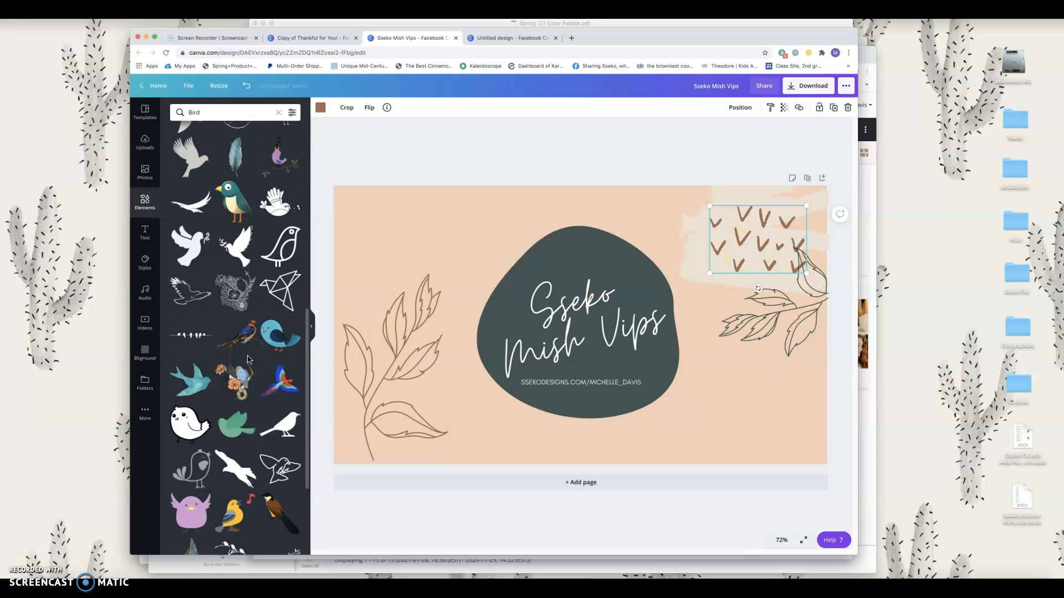
pyautogui.scroll(-6, 247, 360)
pyautogui.click(260, 131)
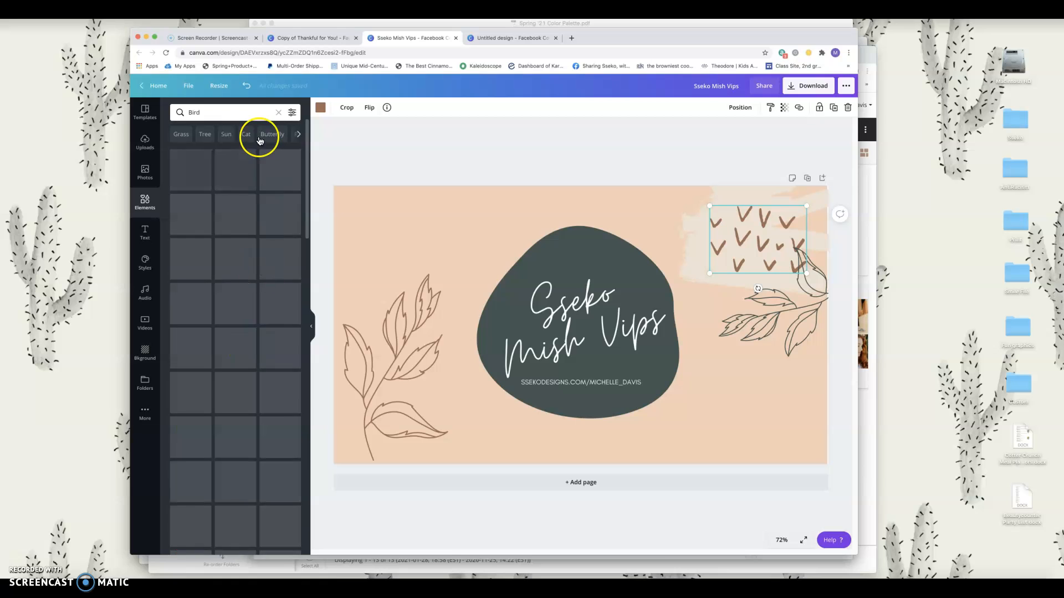
pyautogui.click(230, 118)
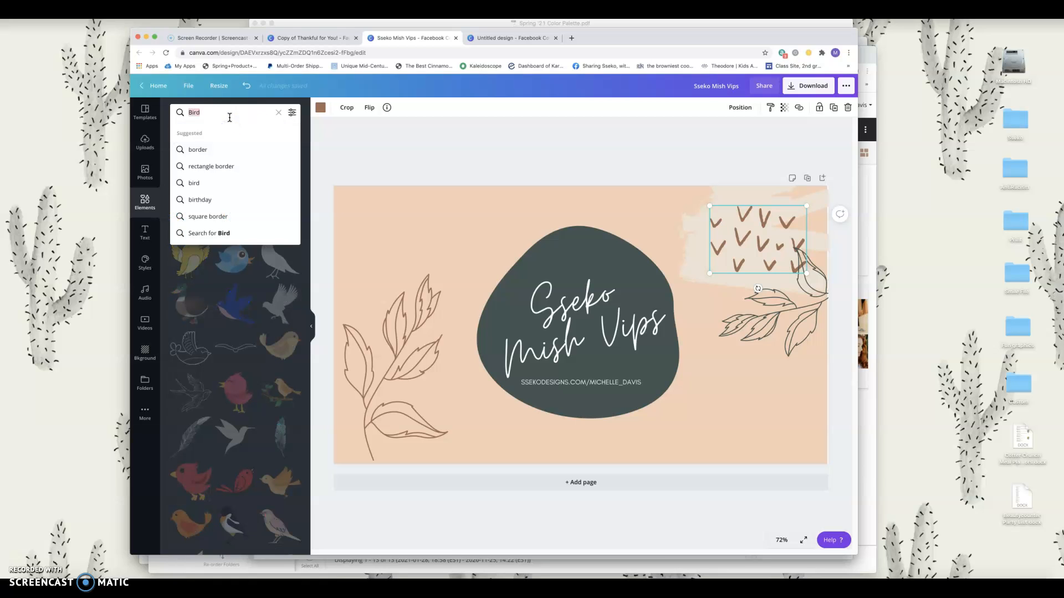
pyautogui.click(516, 159)
# Stretch the background image slightly past the cover's right edge.
pyautogui.click(525, 217)
pyautogui.moveTo(826, 328); pyautogui.dragTo(835, 328)
pyautogui.click(610, 135)
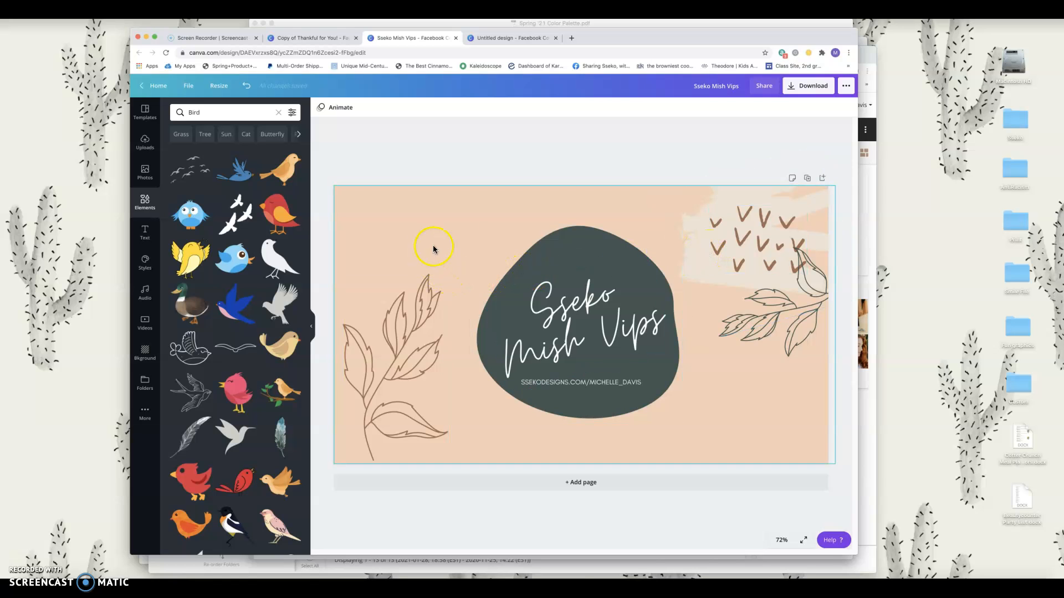
# Switch to the Copy of Thankful for You! design and scroll through its pages.
pyautogui.click(304, 39)
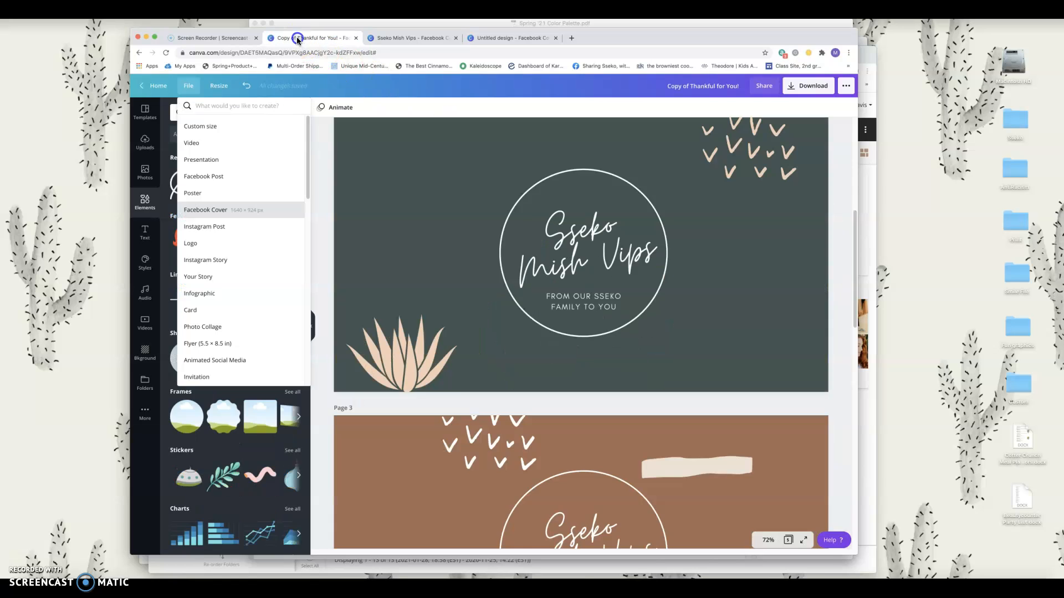
pyautogui.scroll(-10, 686, 333)
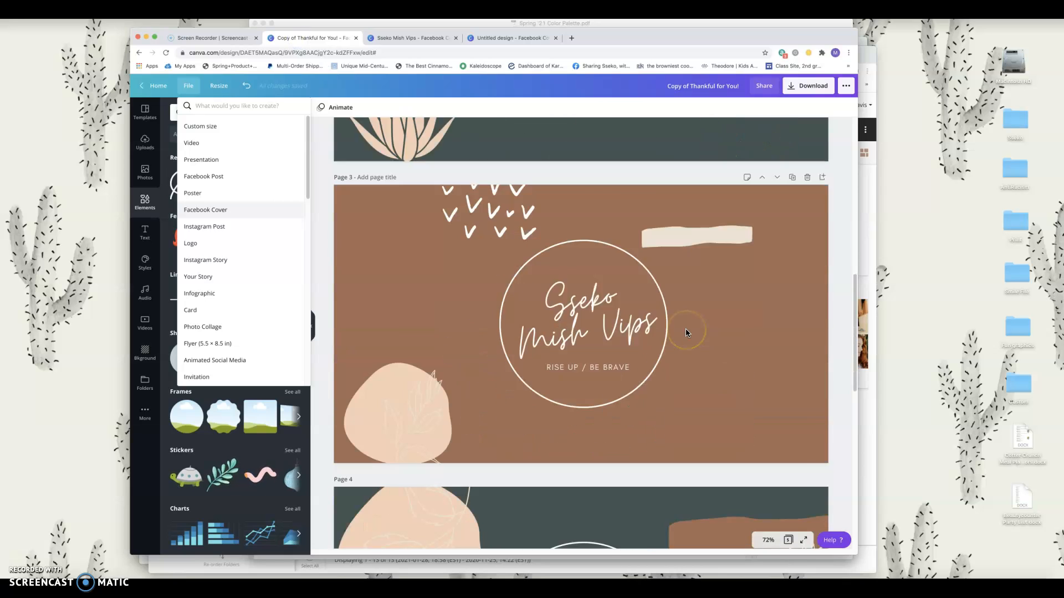
pyautogui.scroll(-5, 686, 332)
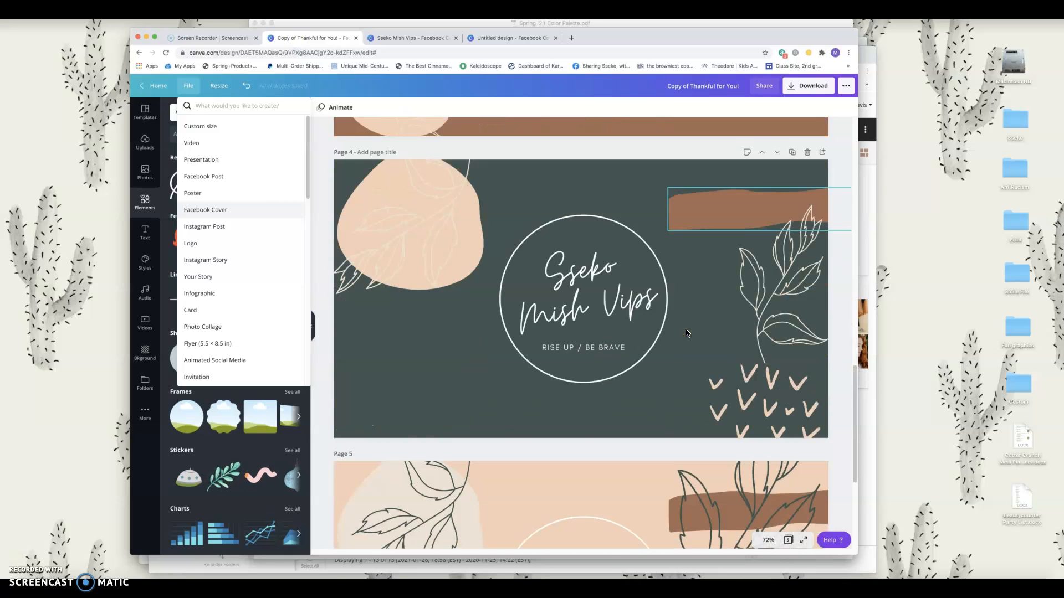
pyautogui.scroll(-2, 686, 328)
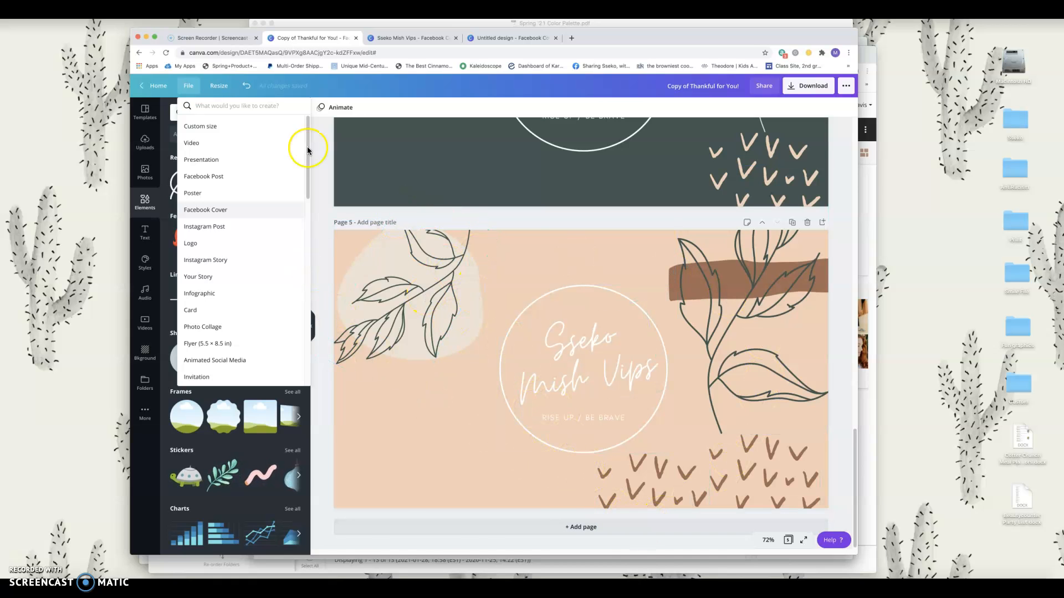
# Bring the Facebook group window to the front via Mission Control.
pyautogui.hotkey('ctrl', 'Up')
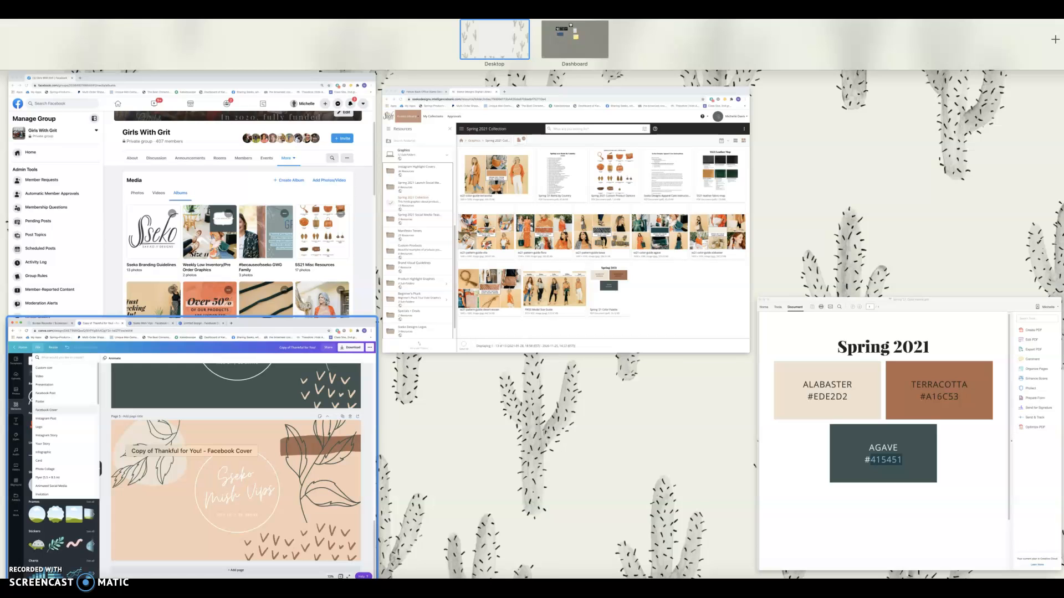
pyautogui.click(319, 247)
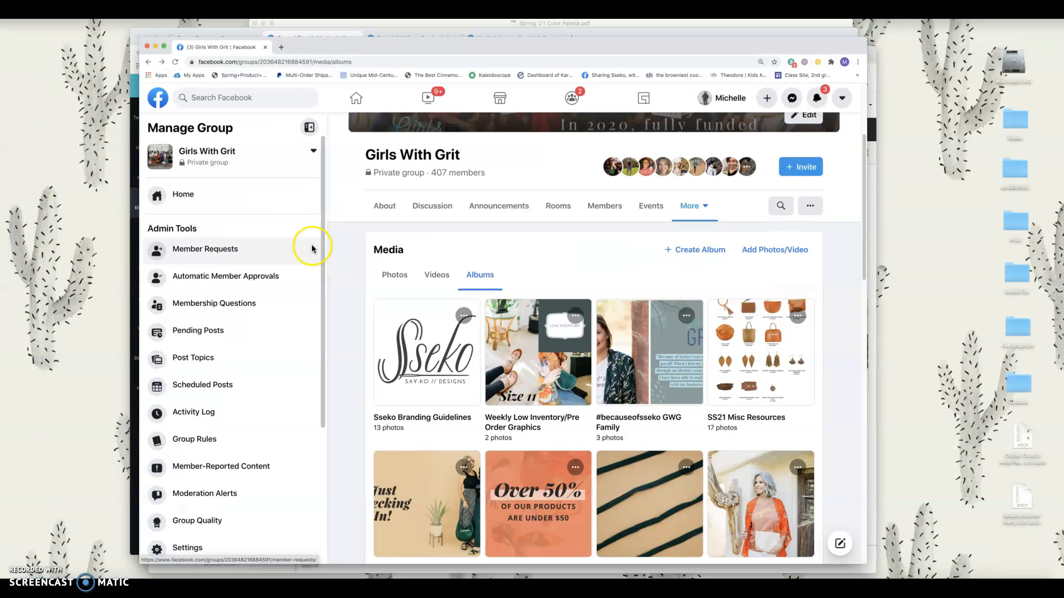
pyautogui.scroll(5, 351, 238)
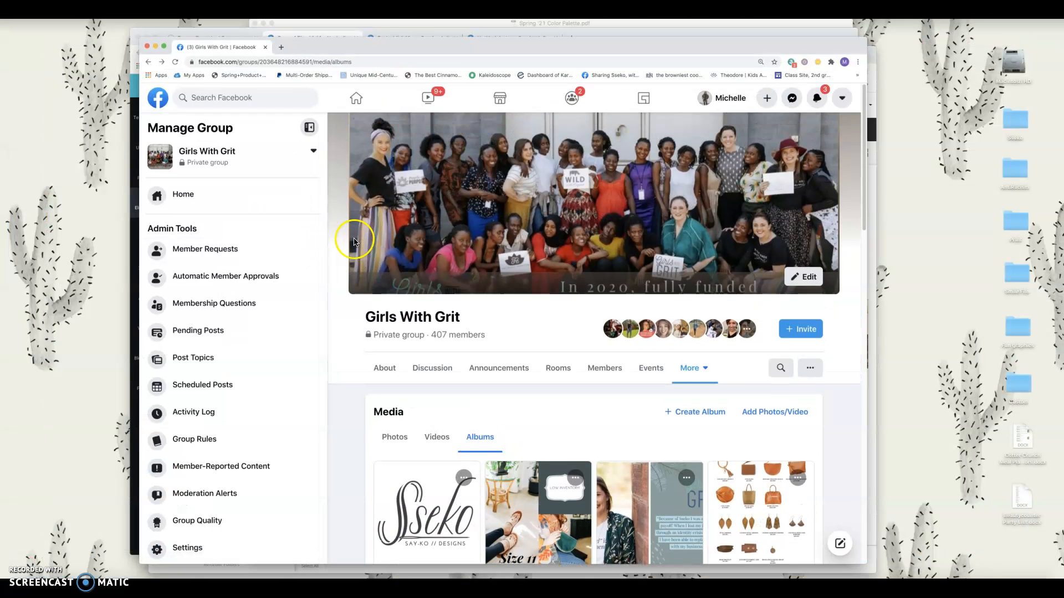
# Search Facebook for 'girls with grit' and open the Girls With Grit group.
pyautogui.click(356, 105)
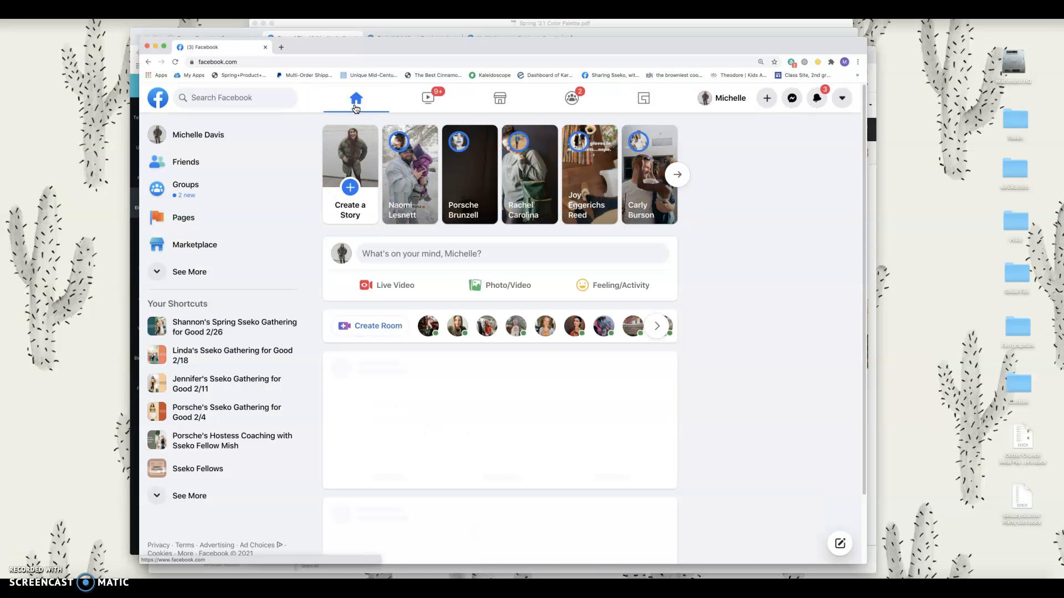
pyautogui.click(237, 97)
pyautogui.write('girls')
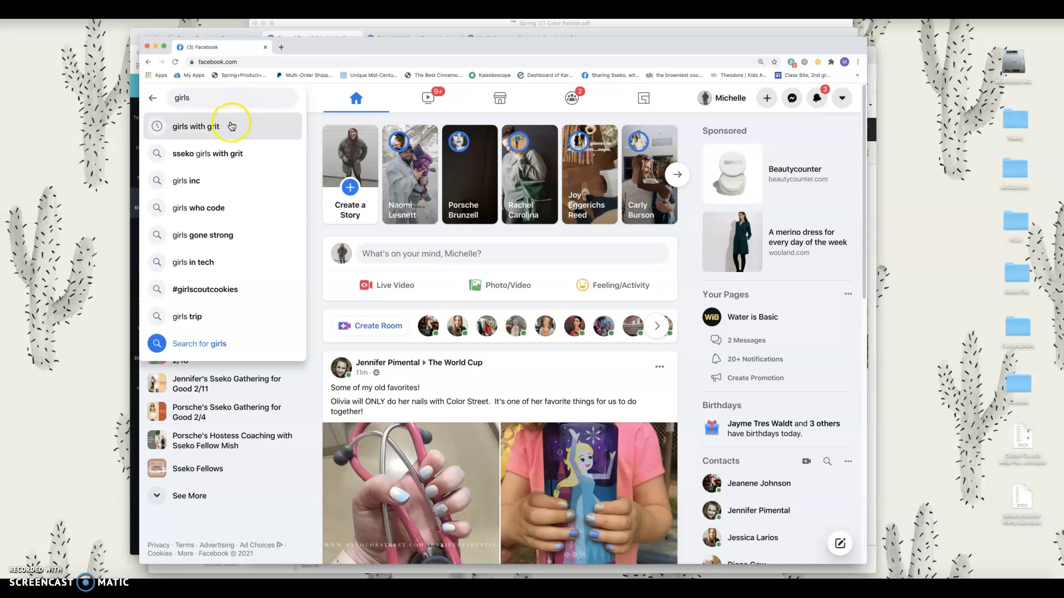
pyautogui.click(231, 124)
pyautogui.click(483, 155)
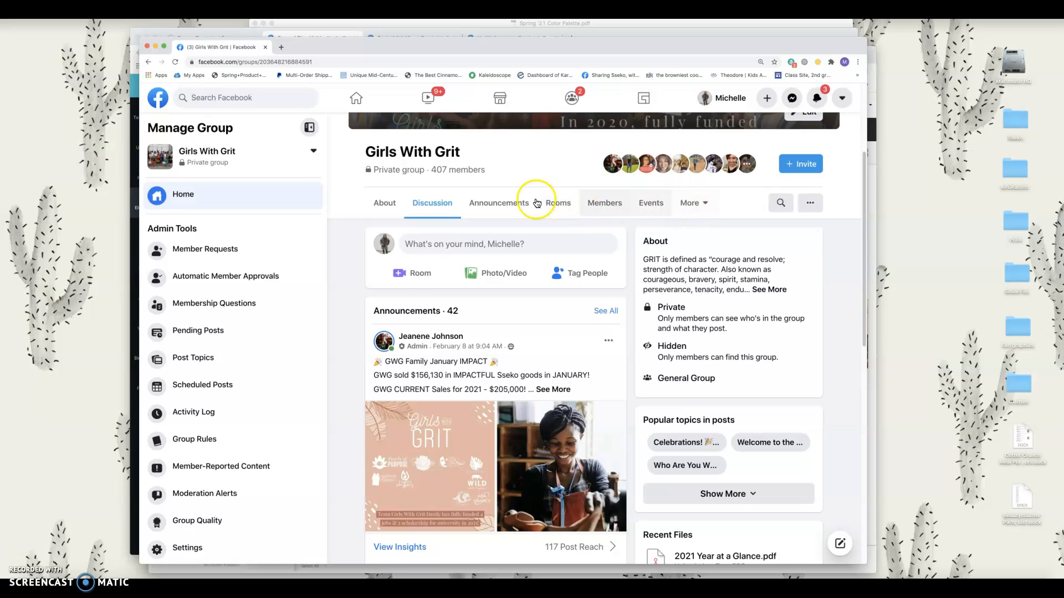
# Go to the group's Media albums and open Sseko Branding Guidelines.
pyautogui.click(709, 205)
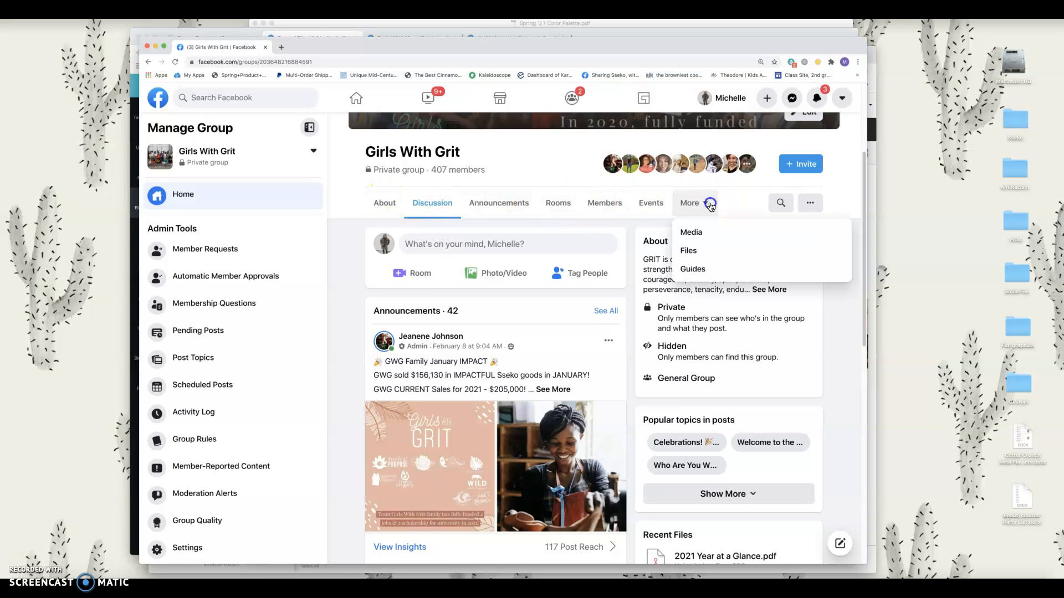
pyautogui.click(699, 232)
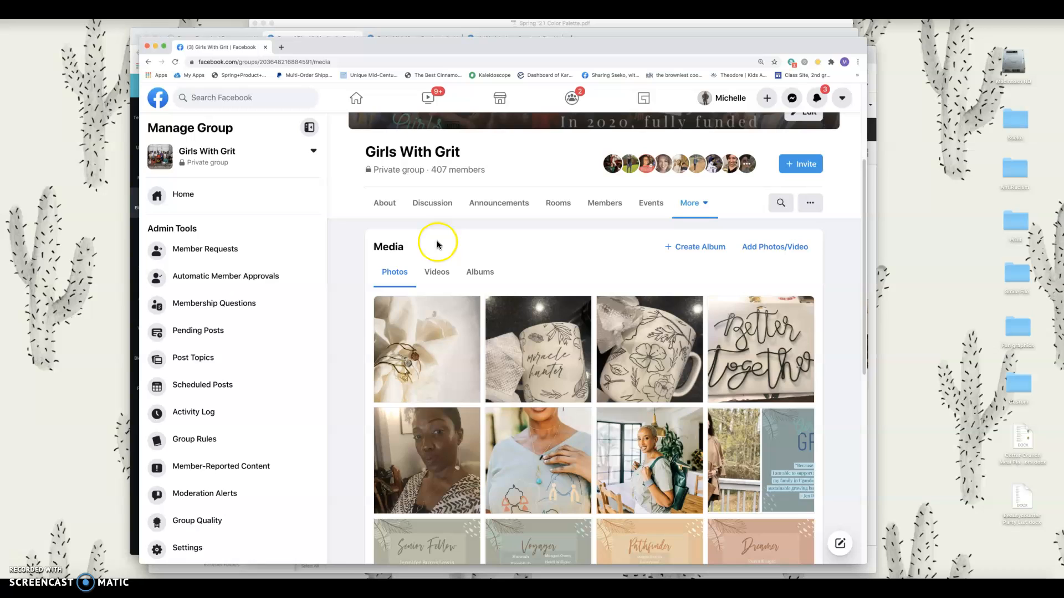
pyautogui.click(478, 272)
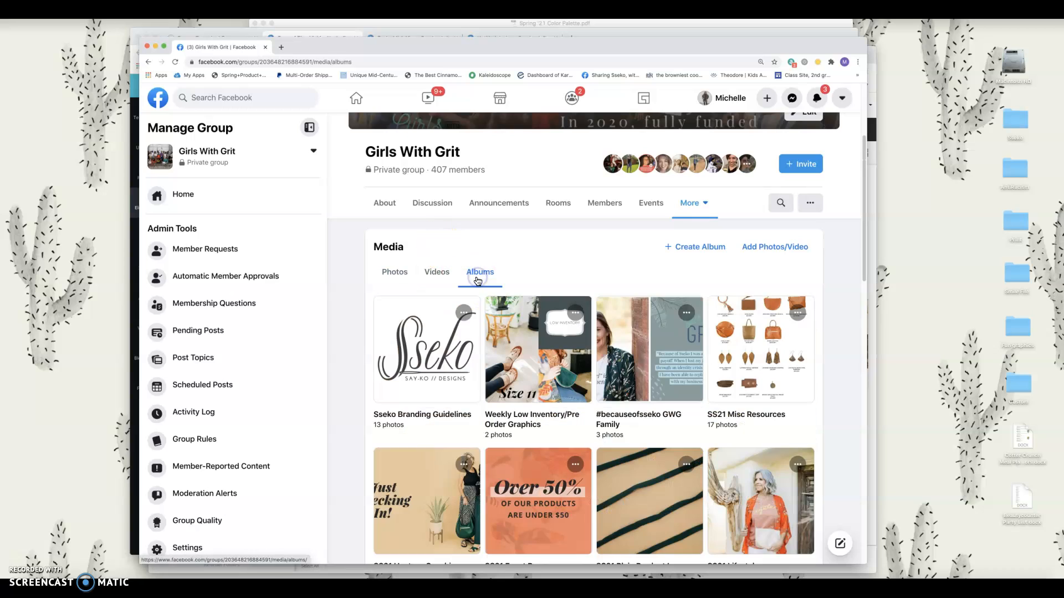
pyautogui.click(438, 359)
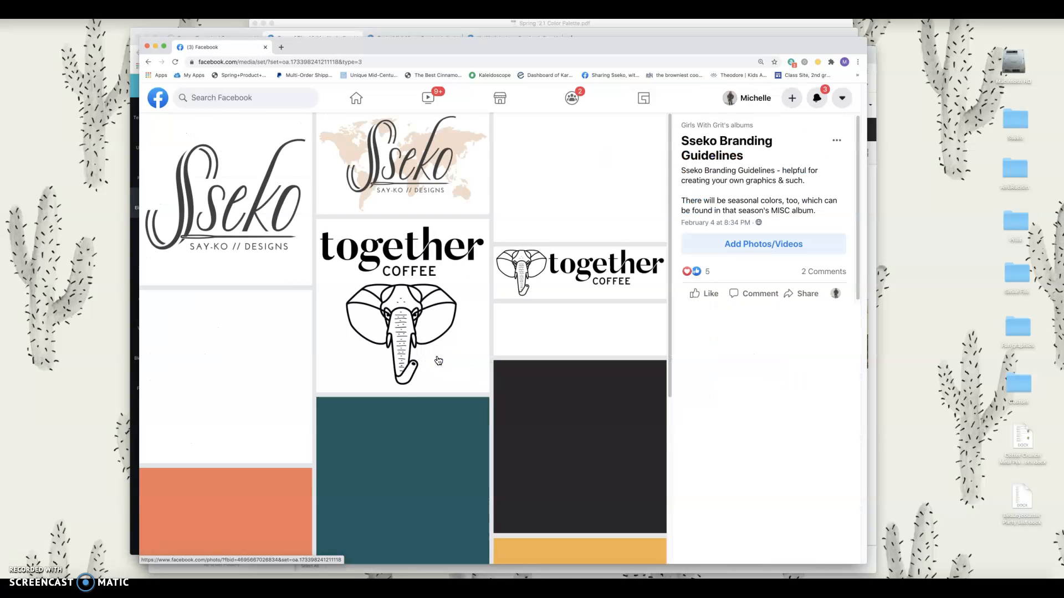
# Drag the Sseko Logo V1 White photo to the desktop and check it in Preview.
pyautogui.scroll(-3, 438, 360)
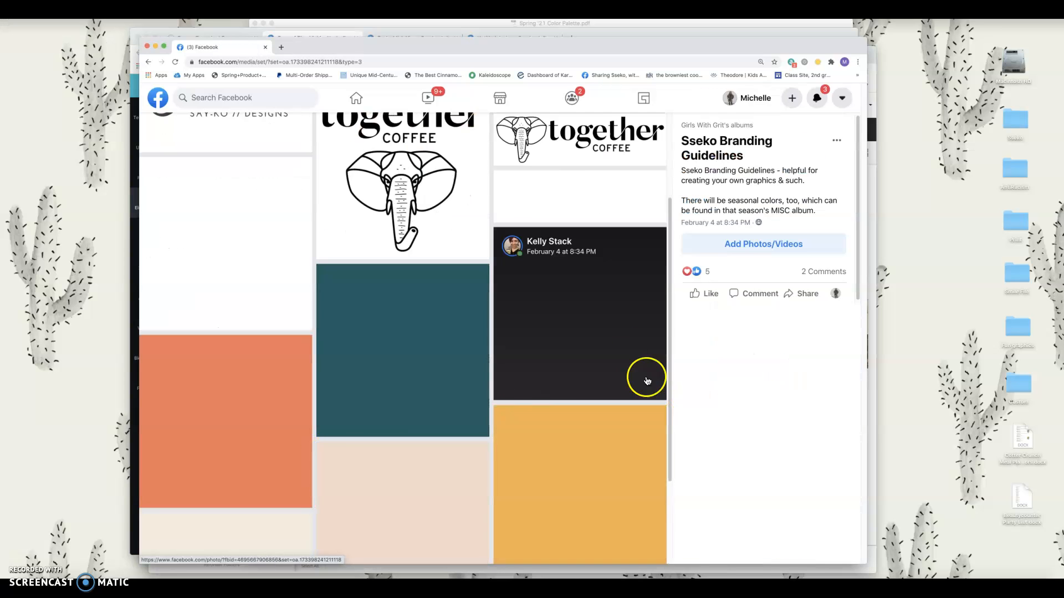
pyautogui.scroll(-3, 496, 465)
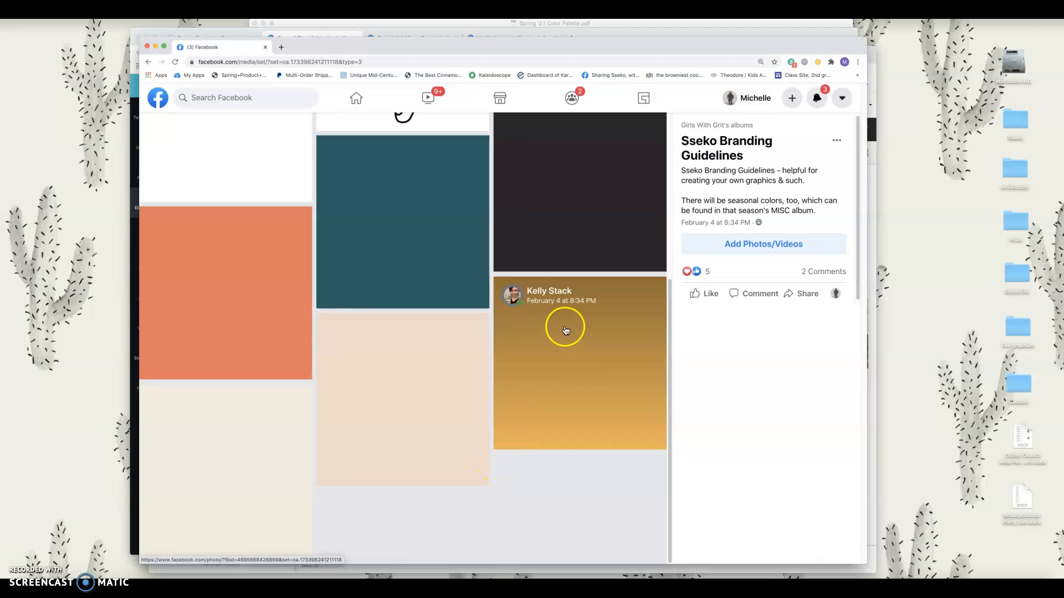
pyautogui.scroll(1, 410, 427)
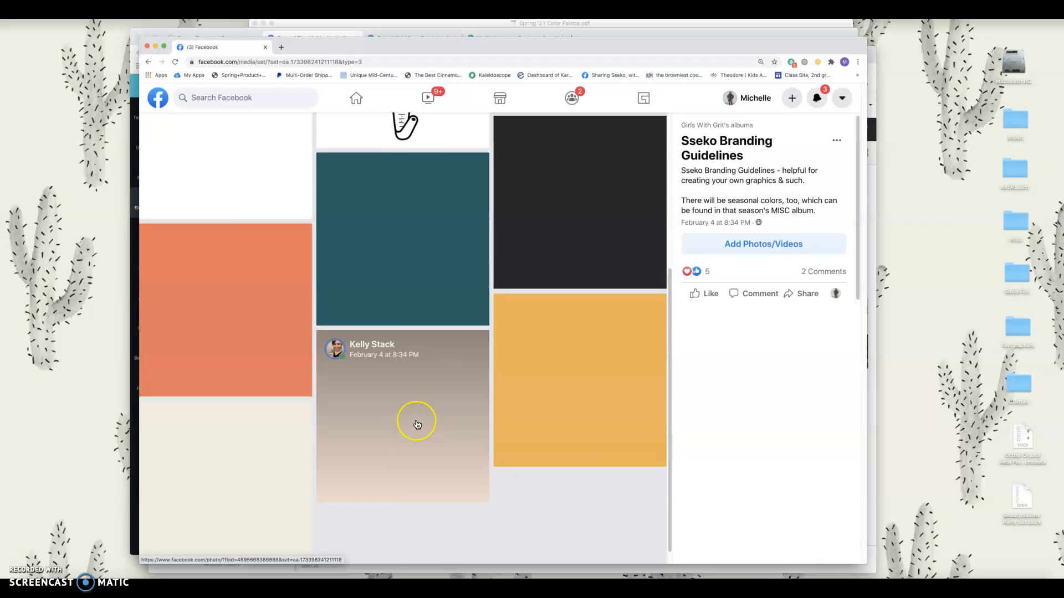
pyautogui.scroll(4, 417, 424)
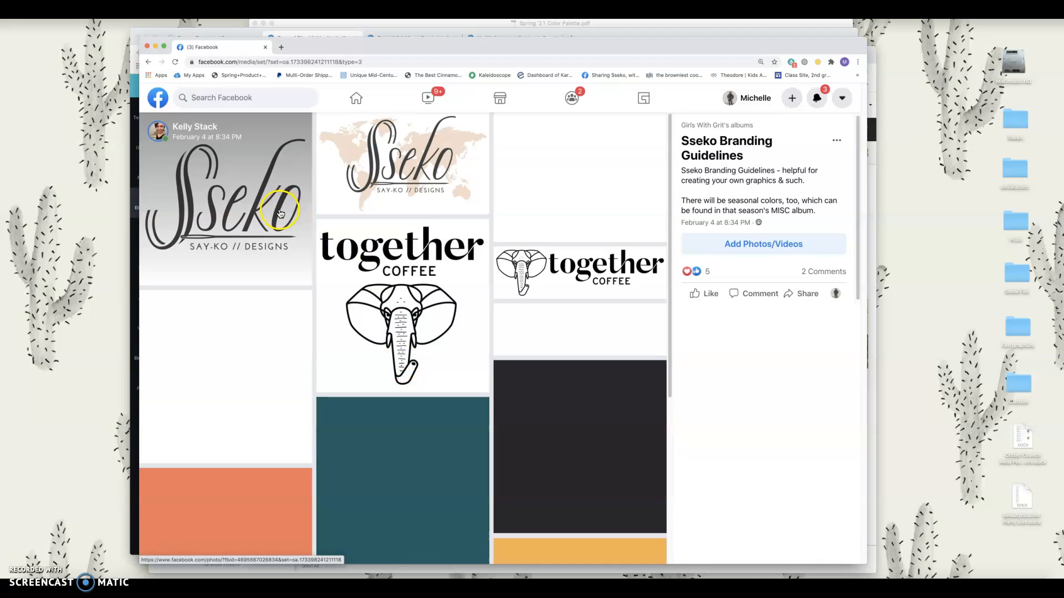
pyautogui.click(546, 196)
pyautogui.moveTo(404, 255); pyautogui.dragTo(944, 239)
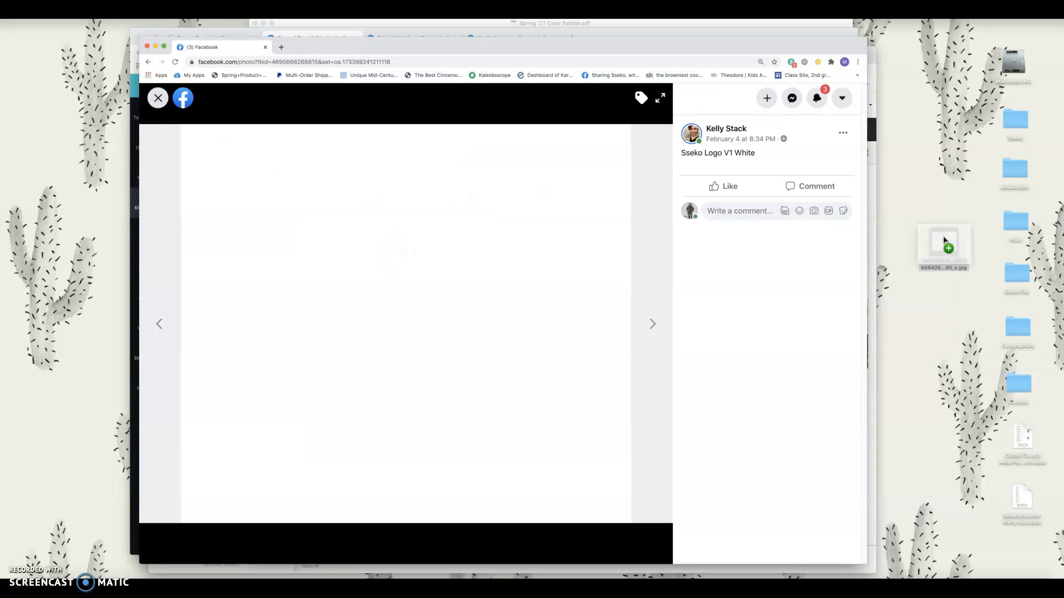
pyautogui.doubleClick(944, 240)
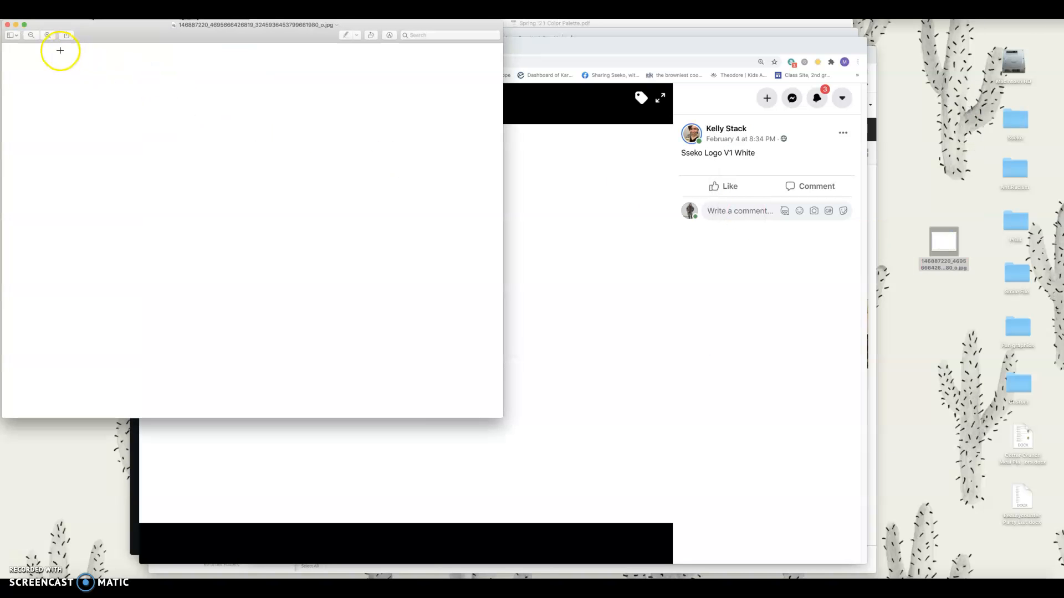
# Close Preview and the Facebook photo viewer, then show all windows.
pyautogui.click(7, 26)
pyautogui.click(157, 99)
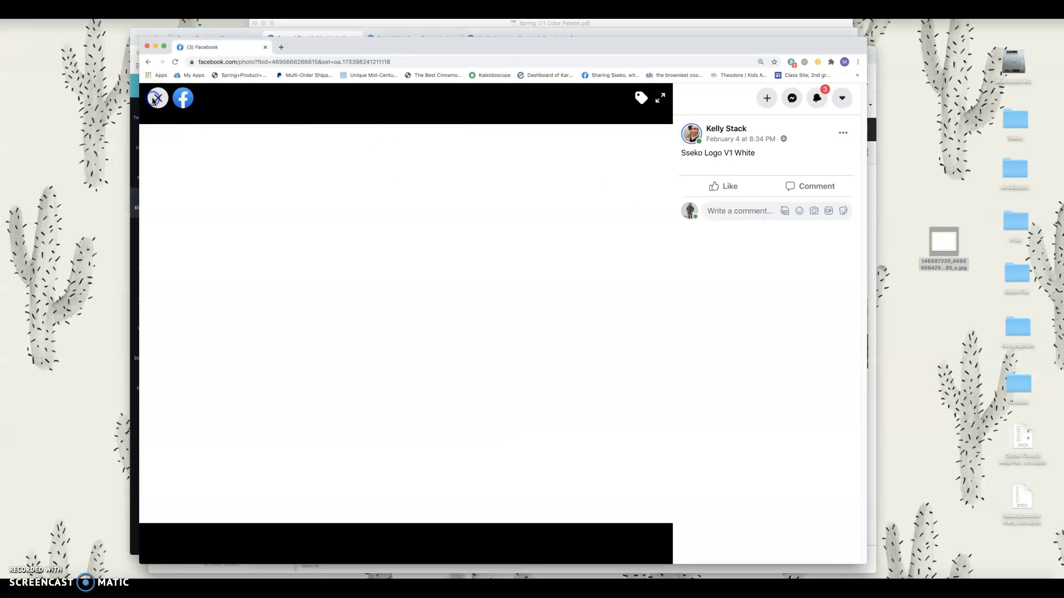
pyautogui.hotkey('ctrl', 'Up')
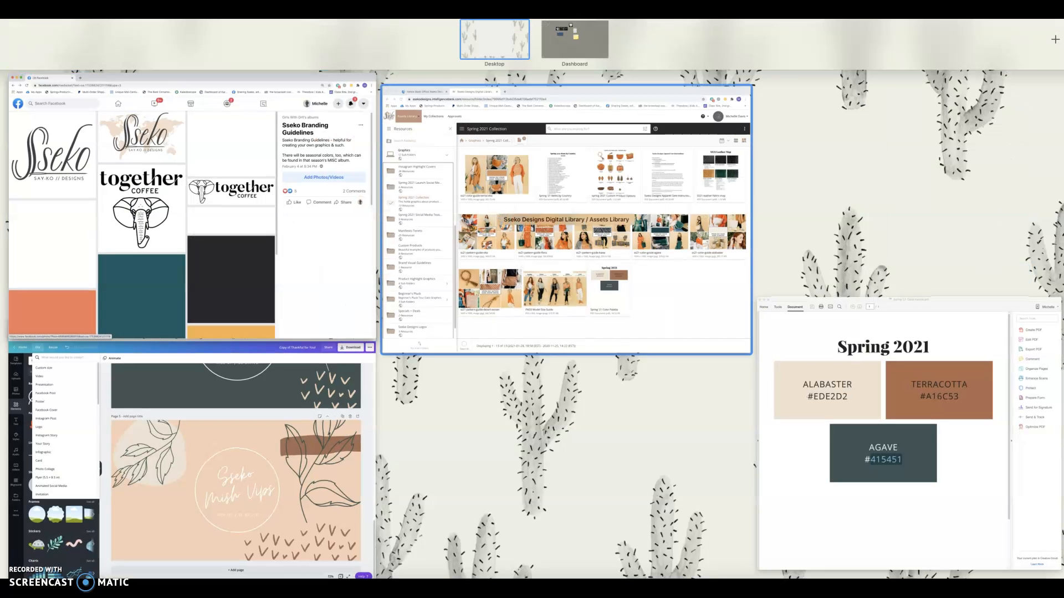
# In the Sseko digital library, go up to Graphics and check the Brand Visual Guidelines folder.
pyautogui.click(391, 190)
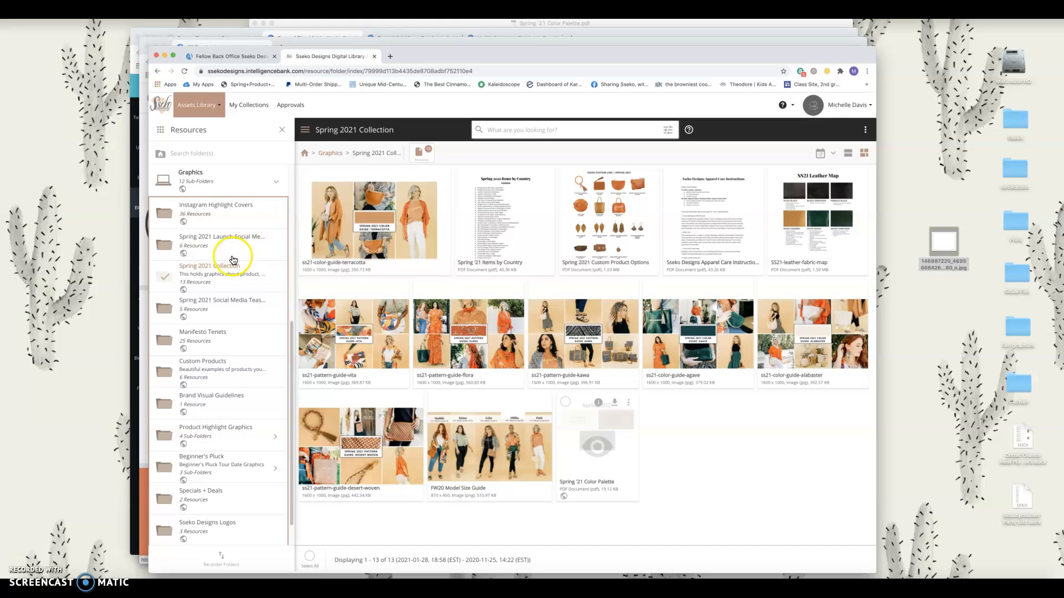
pyautogui.click(329, 156)
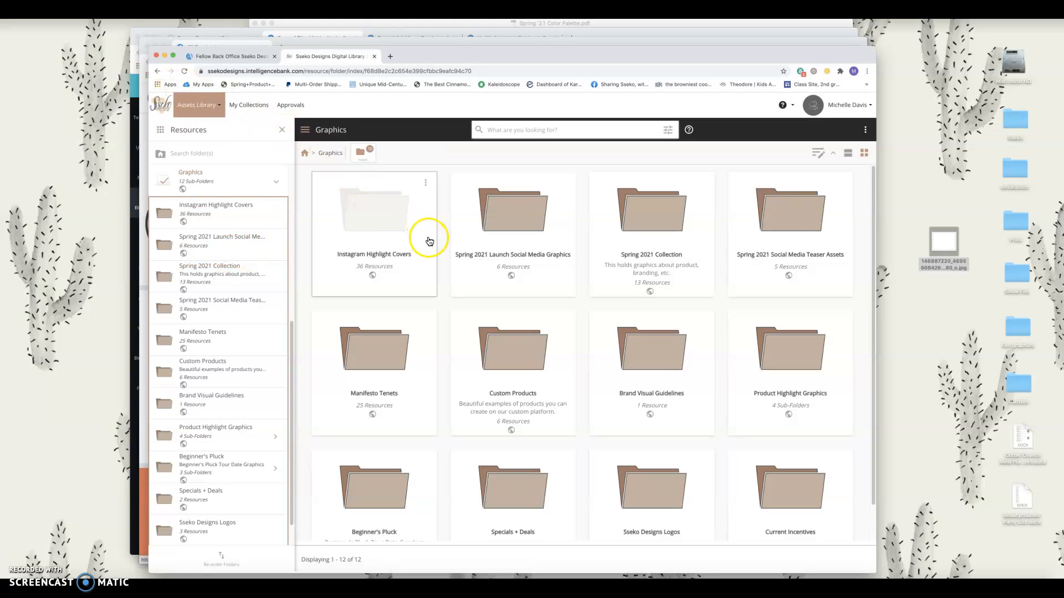
pyautogui.scroll(-2, 428, 239)
pyautogui.click(670, 313)
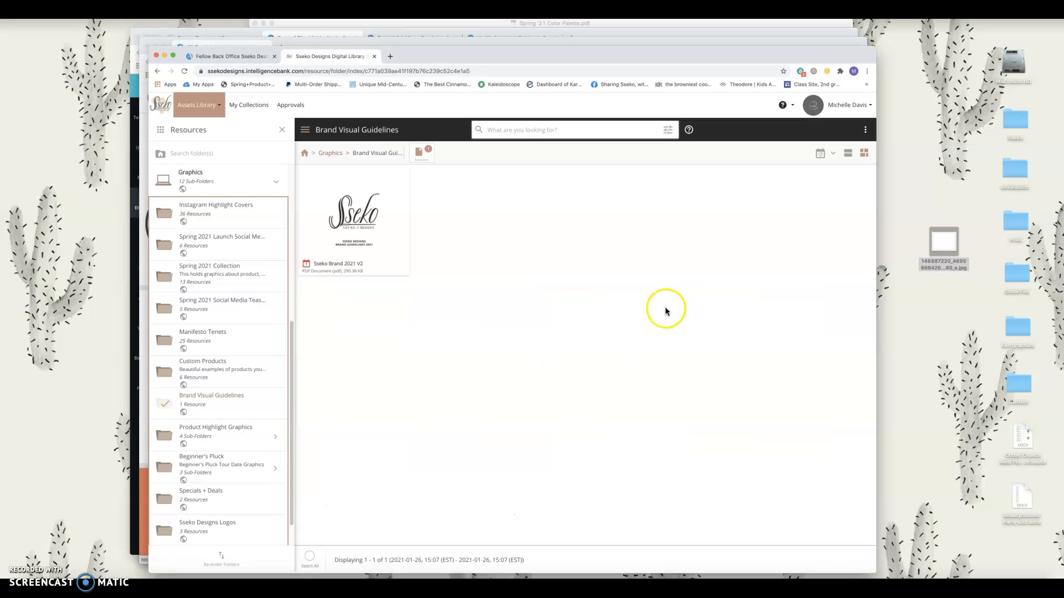
# Return to Graphics and open the Sseko Designs Logos folder to list its three logos.
pyautogui.moveTo(340, 259)
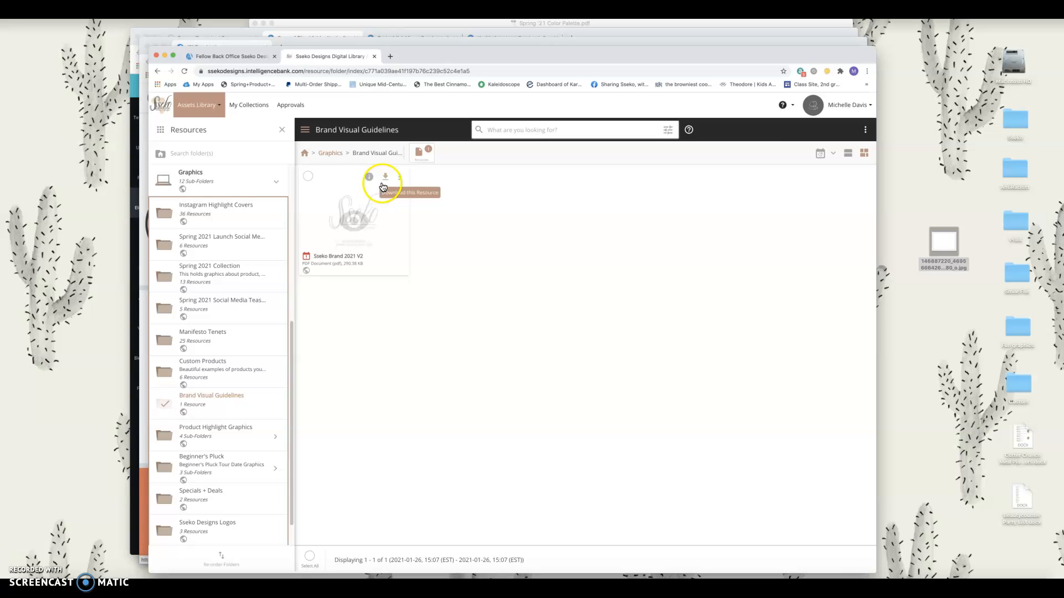
pyautogui.click(331, 154)
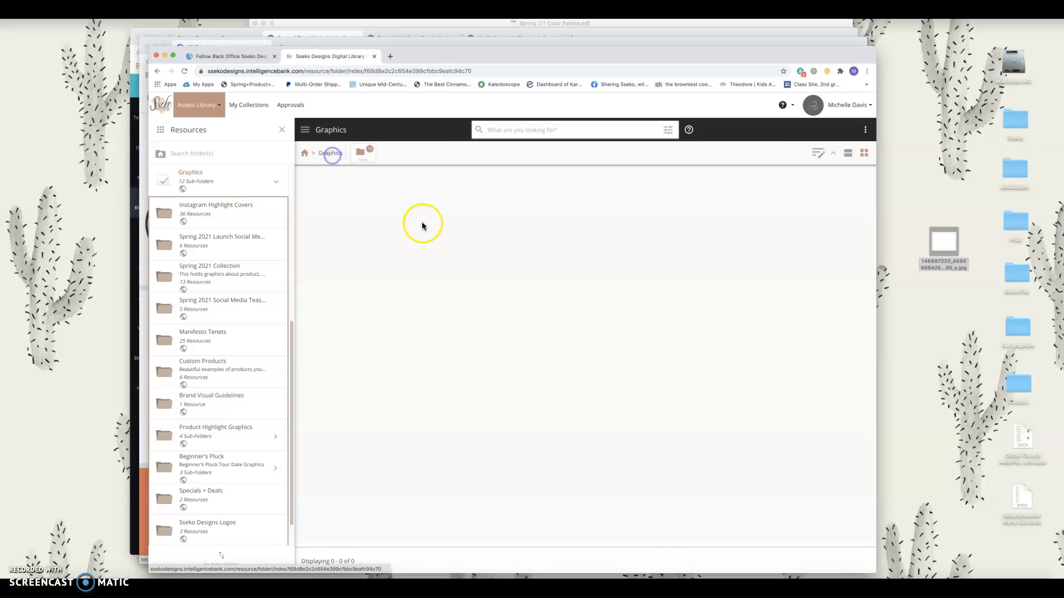
pyautogui.scroll(-2, 591, 407)
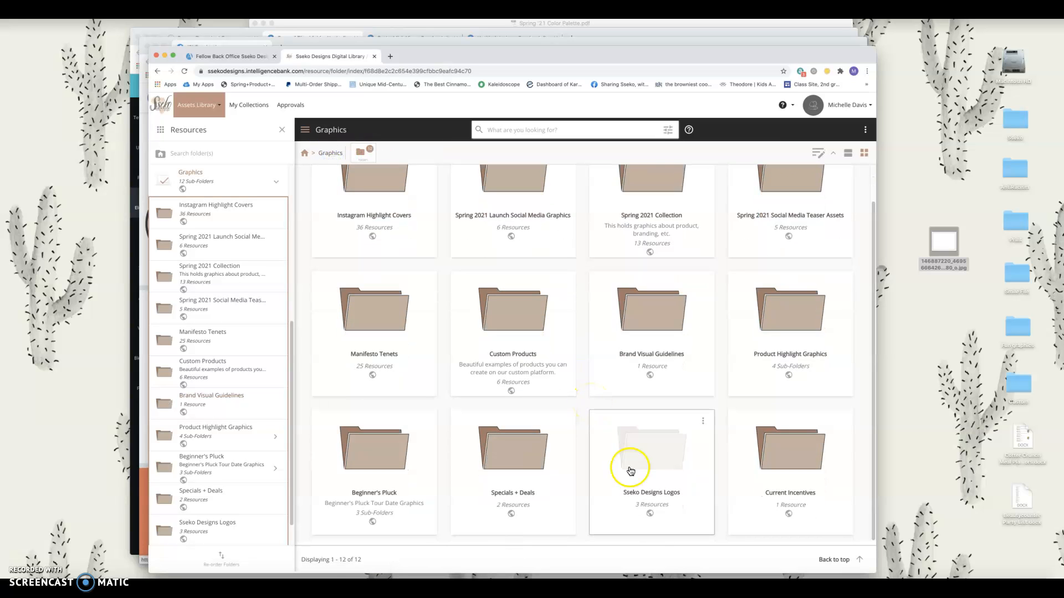
pyautogui.click(653, 488)
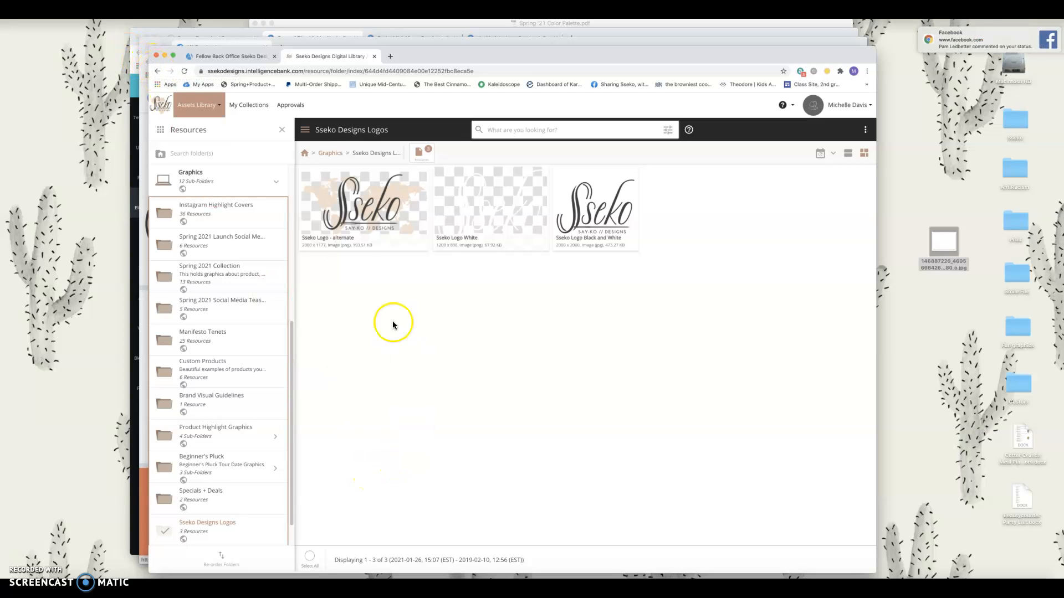
pyautogui.click(328, 154)
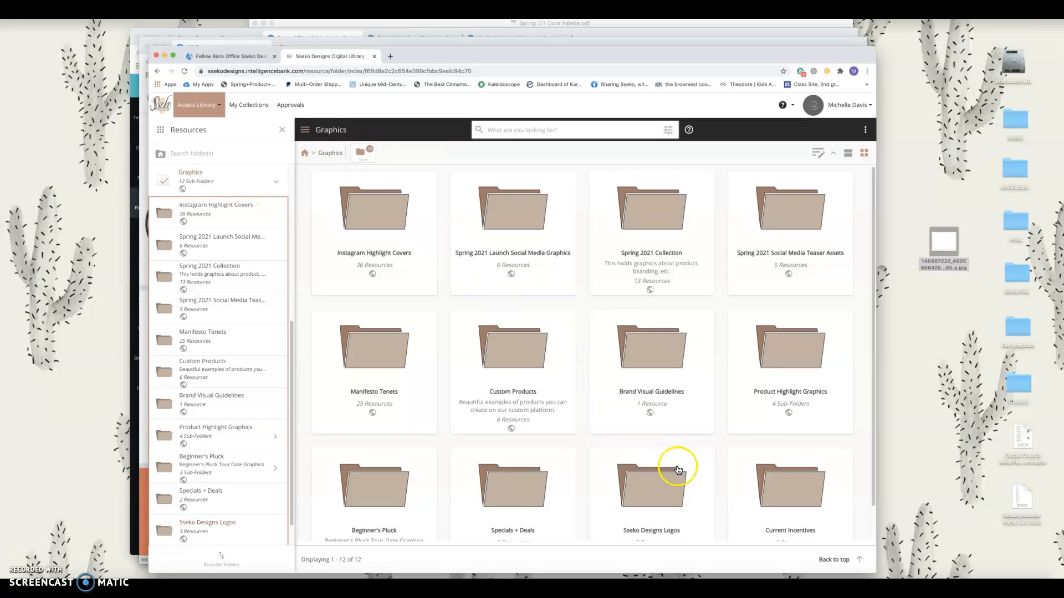
pyautogui.scroll(-1, 662, 453)
pyautogui.click(658, 452)
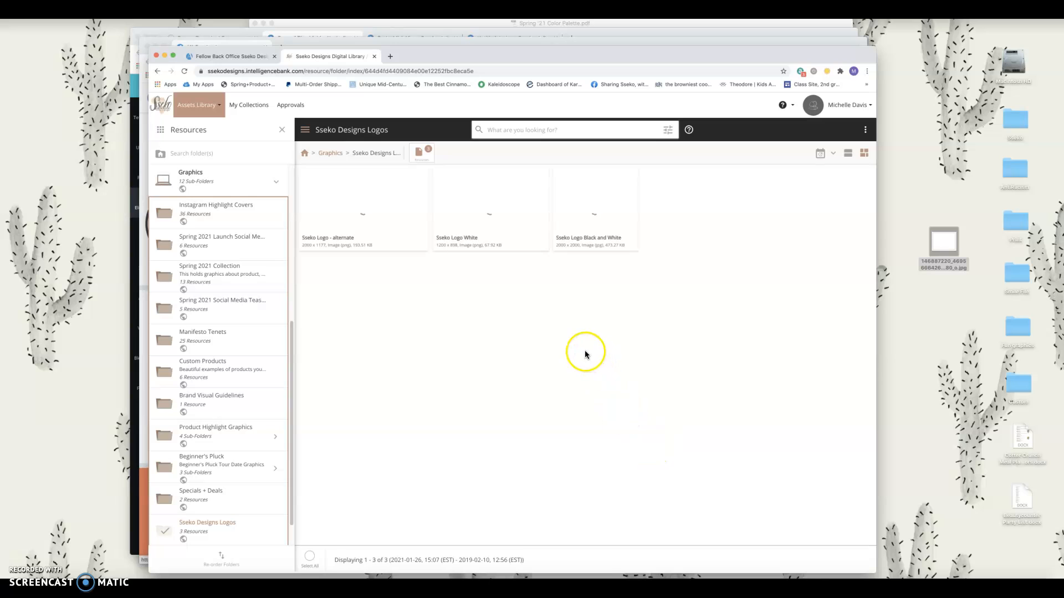
# Download Sseko Logo White as a PNG at original 1200 × 898 dimensions.
pyautogui.click(523, 180)
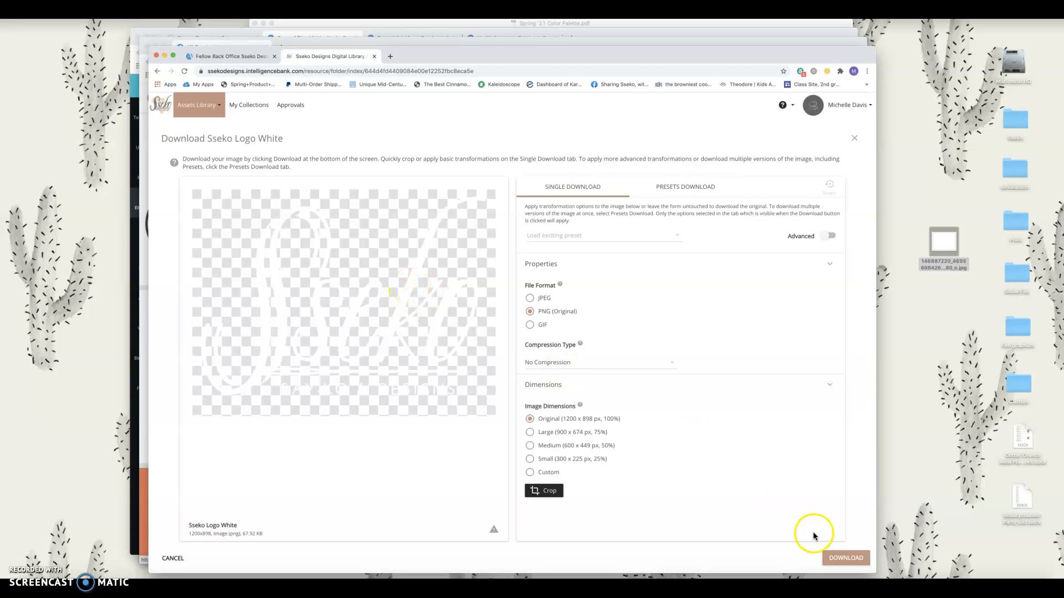
pyautogui.click(847, 557)
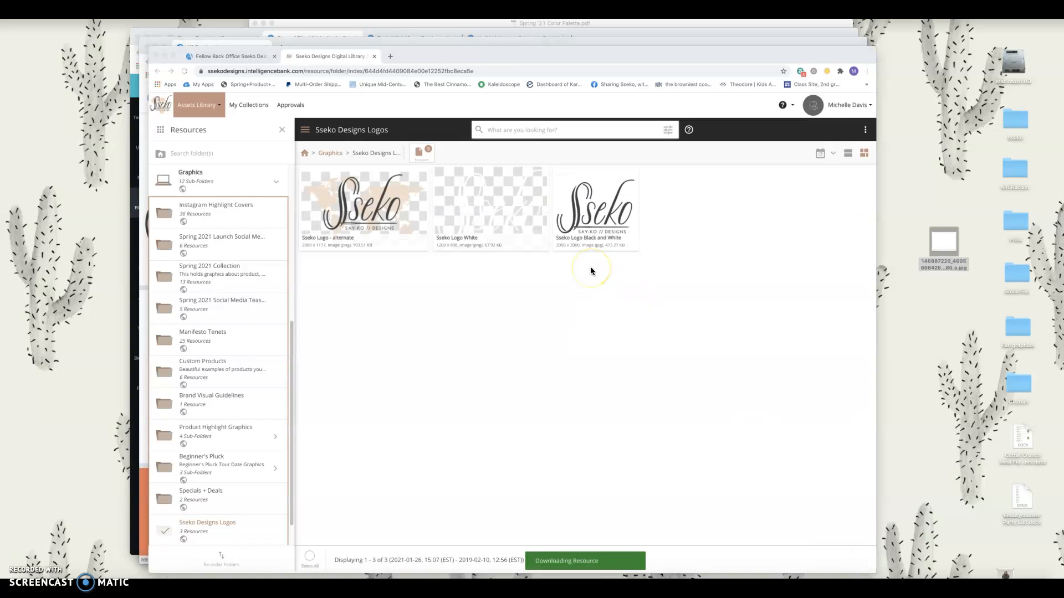
# Move sseko-logo-white.png to the Desktop from Preview, close the image, and show all windows.
pyautogui.click(33, 15)
pyautogui.click(34, 15)
pyautogui.click(58, 15)
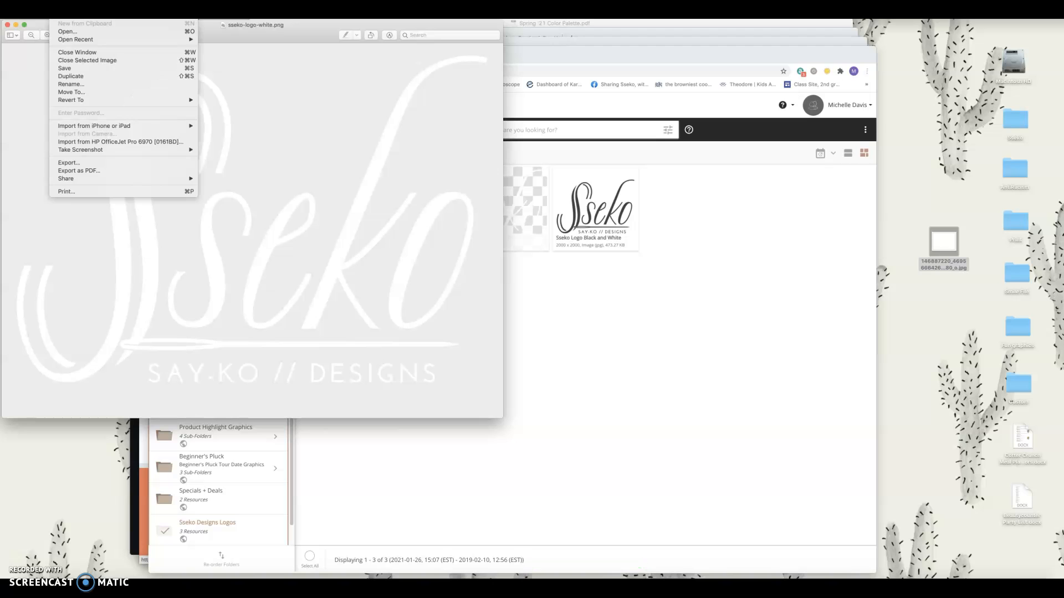
pyautogui.click(91, 92)
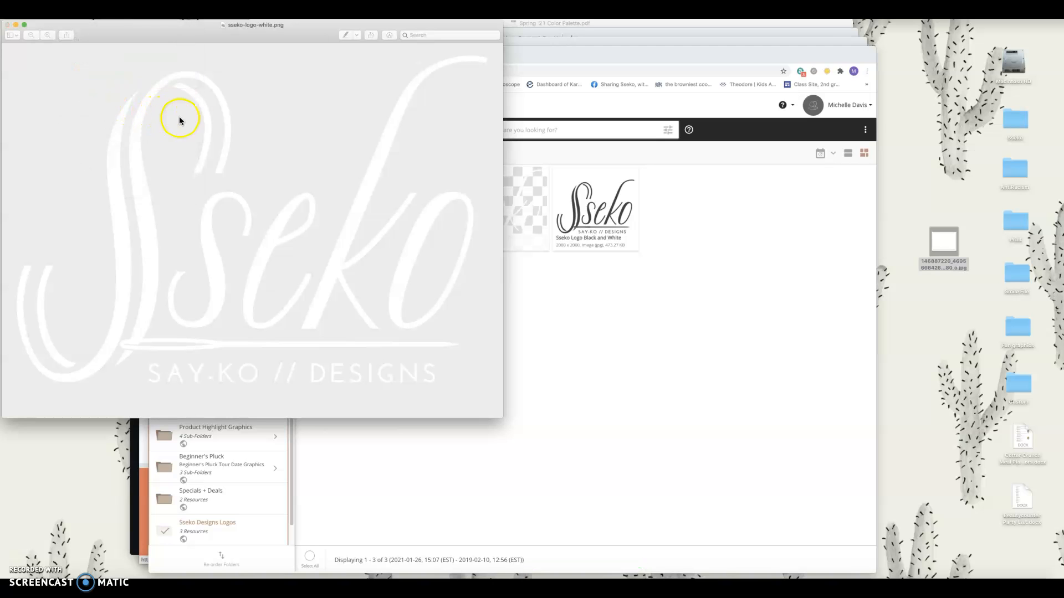
pyautogui.click(297, 70)
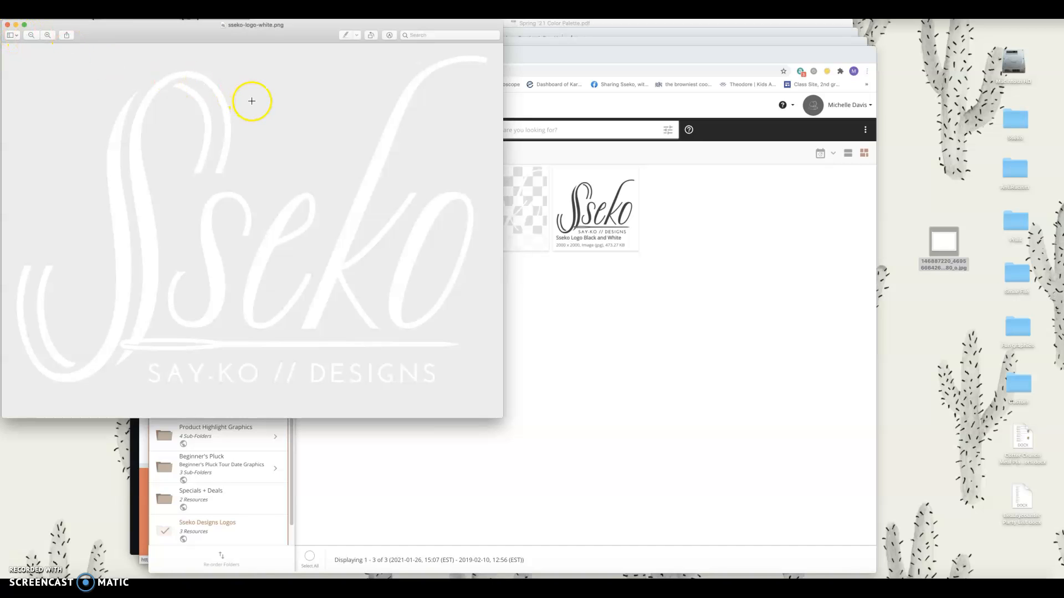
pyautogui.click(8, 25)
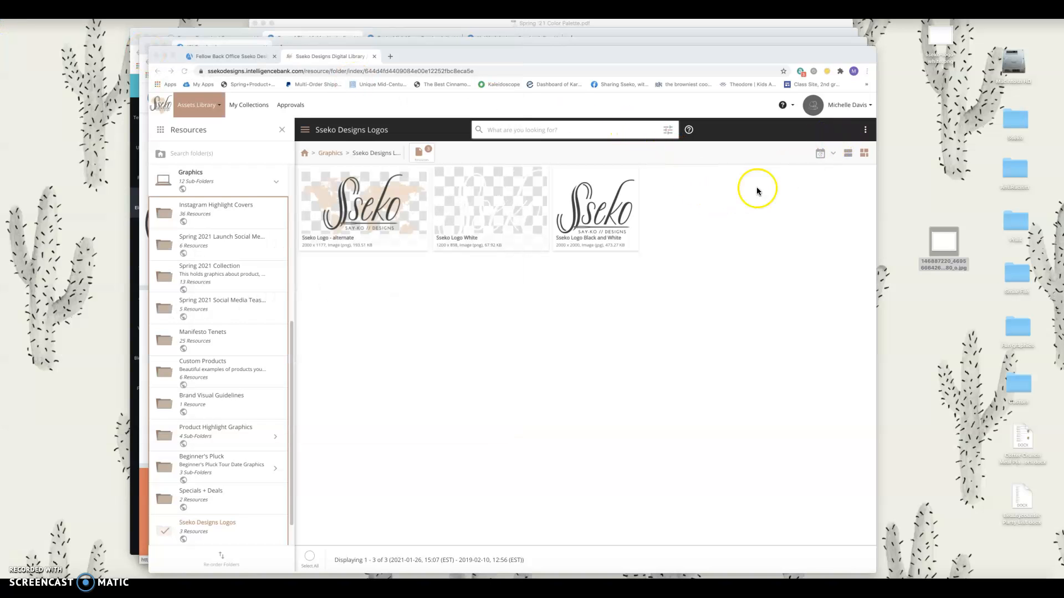
pyautogui.hotkey('ctrl', 'Up')
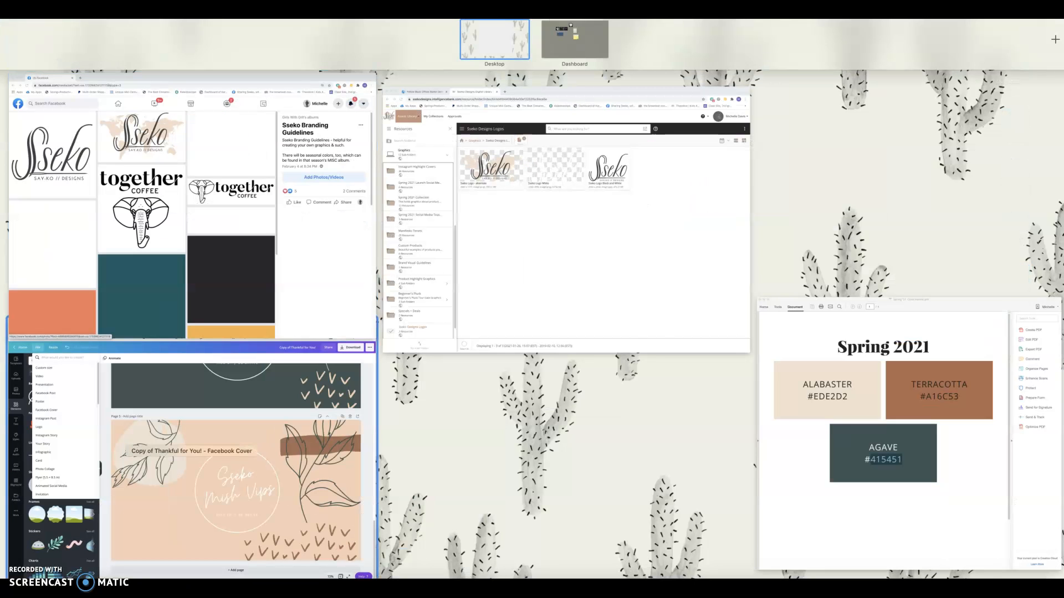
# Drag sseko-logo-white.png from the Desktop onto the Sseko Mish Vips cover and shrink it.
pyautogui.click(304, 347)
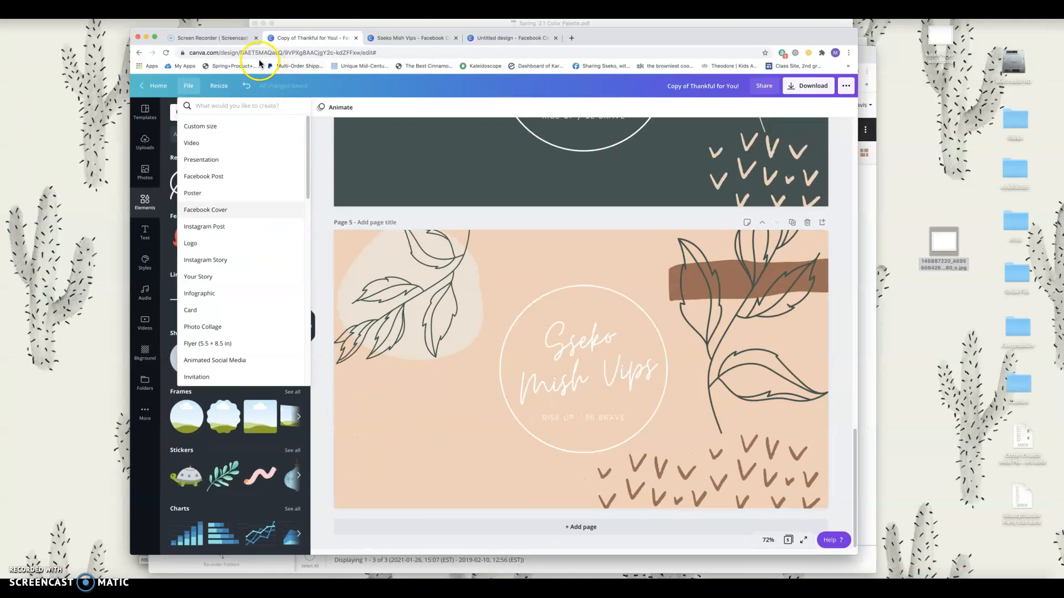
pyautogui.click(413, 37)
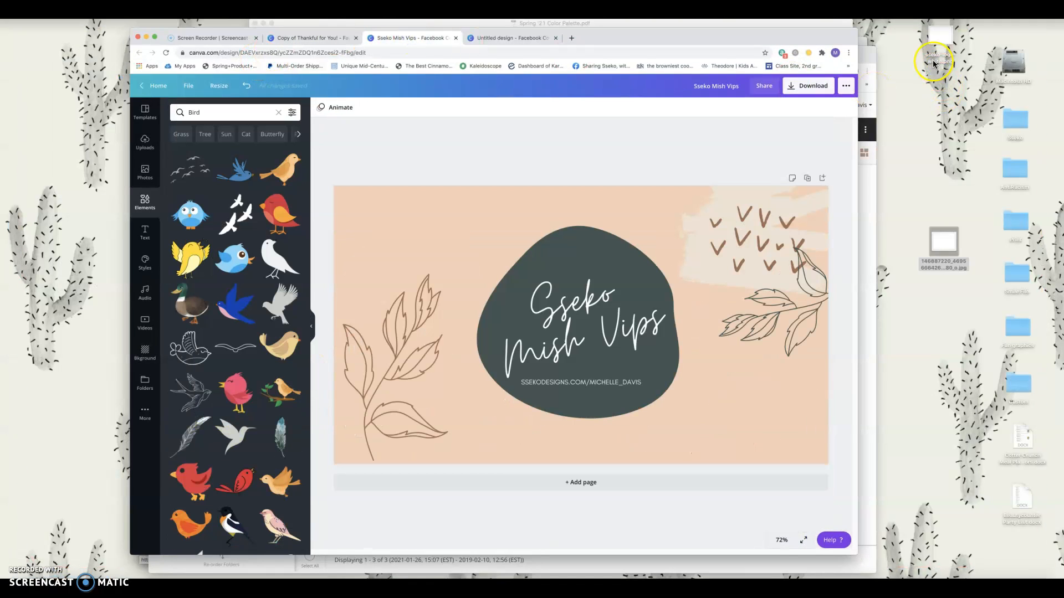
pyautogui.moveTo(939, 35); pyautogui.dragTo(486, 219)
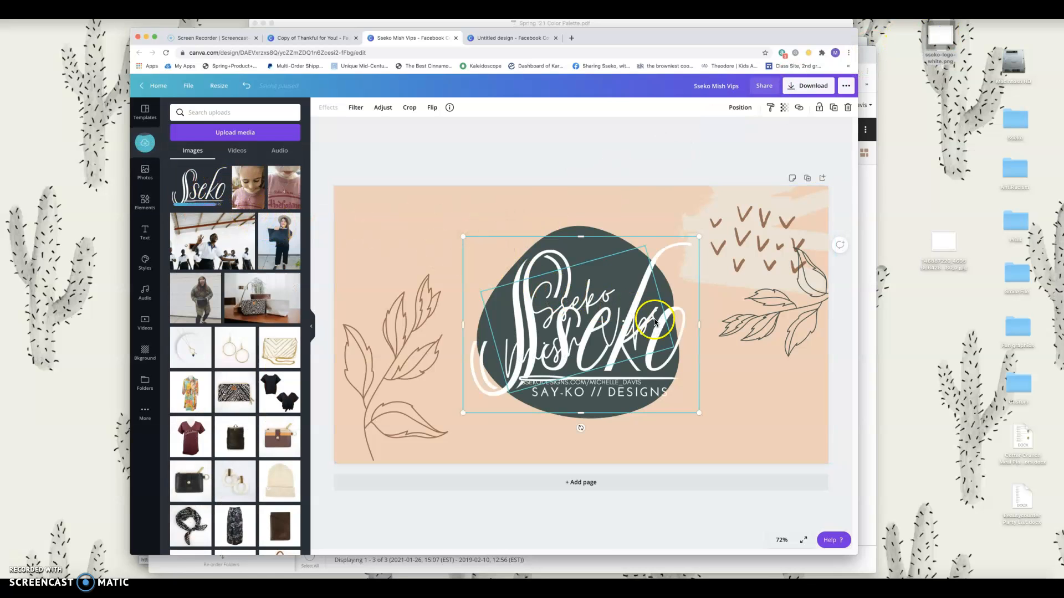
pyautogui.moveTo(698, 413); pyautogui.dragTo(623, 336)
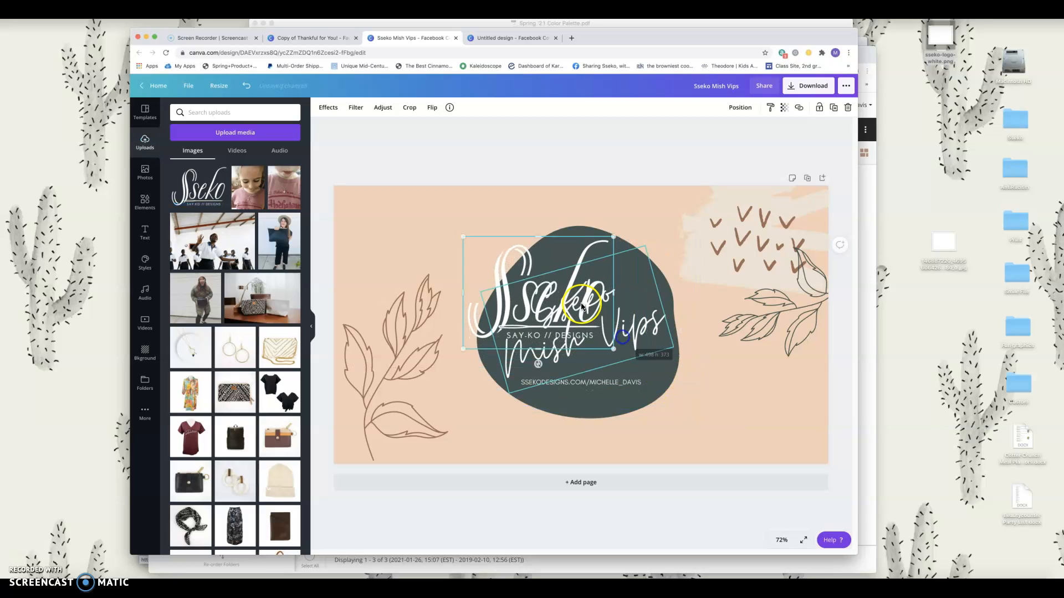
pyautogui.moveTo(488, 268); pyautogui.dragTo(395, 229)
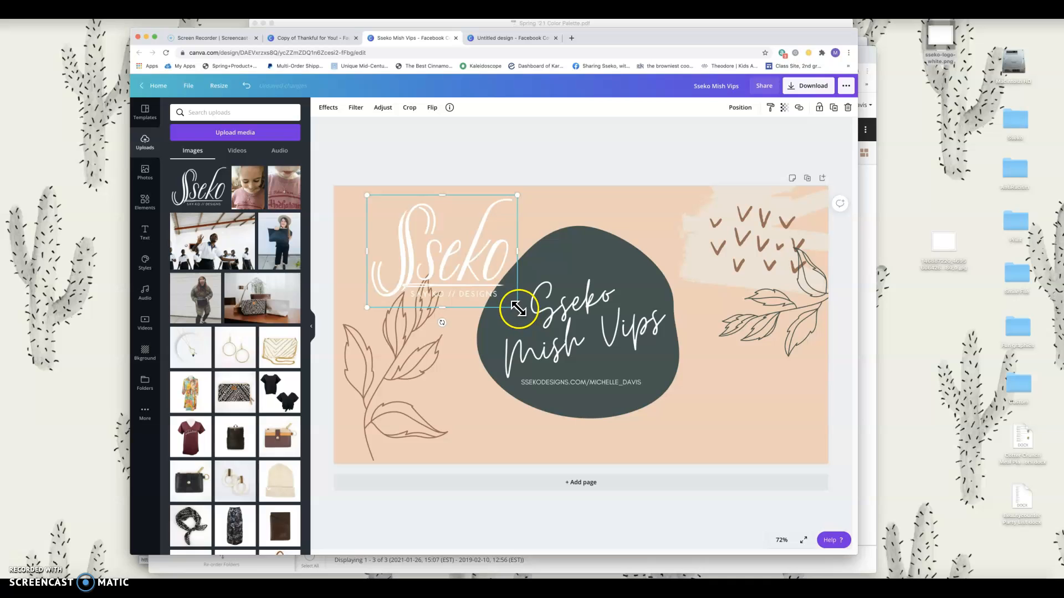
pyautogui.moveTo(518, 306); pyautogui.dragTo(493, 291)
# Move the script title to the bottom-right and centre the logo on the dark blob.
pyautogui.click(665, 327)
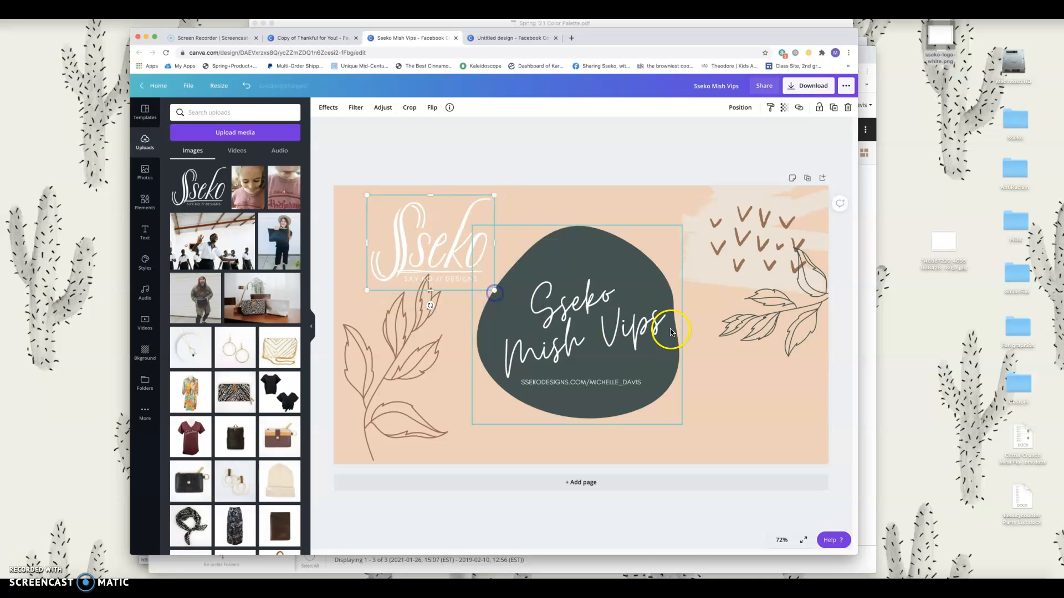
pyautogui.moveTo(650, 328); pyautogui.dragTo(817, 414)
pyautogui.moveTo(420, 254); pyautogui.dragTo(569, 328)
# Shrink the Sseko Mish Vips title, move it into the lower-right corner, then delete it.
pyautogui.click(740, 393)
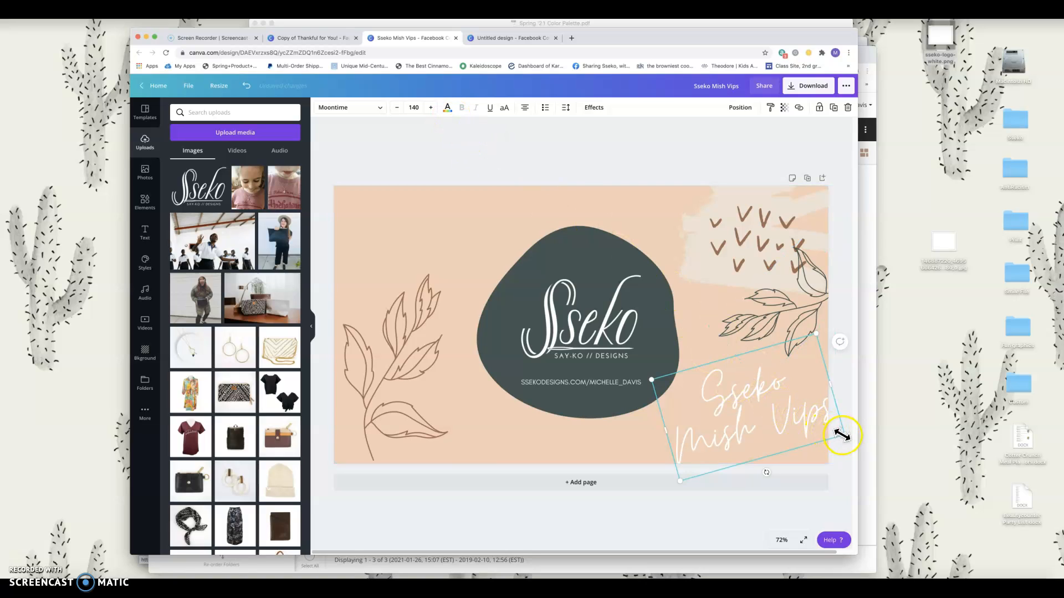
pyautogui.moveTo(845, 435); pyautogui.dragTo(789, 383)
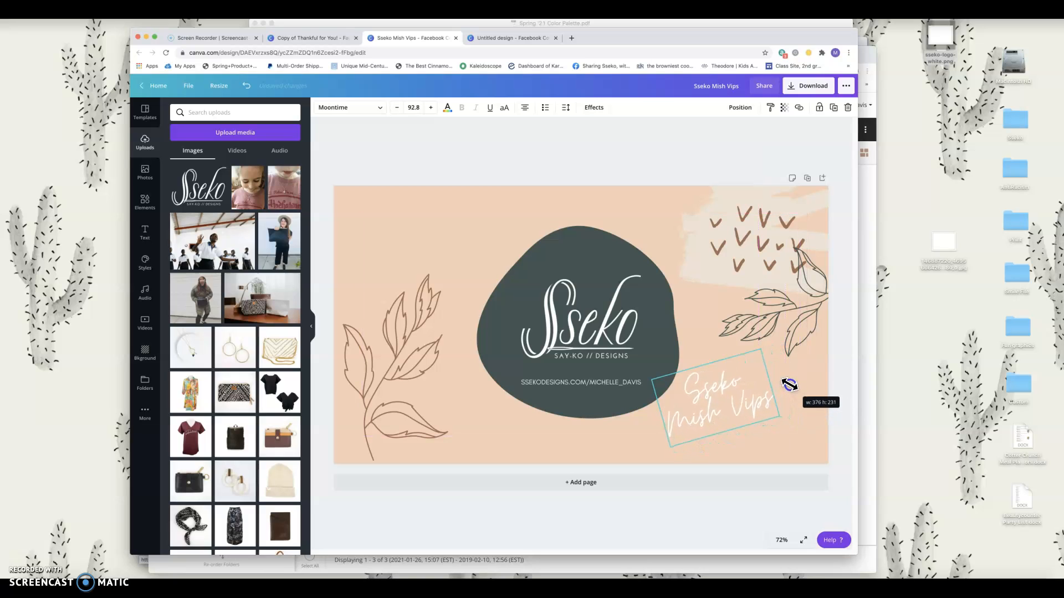
pyautogui.click(662, 410)
pyautogui.moveTo(716, 388); pyautogui.dragTo(757, 416)
pyautogui.press('Delete')
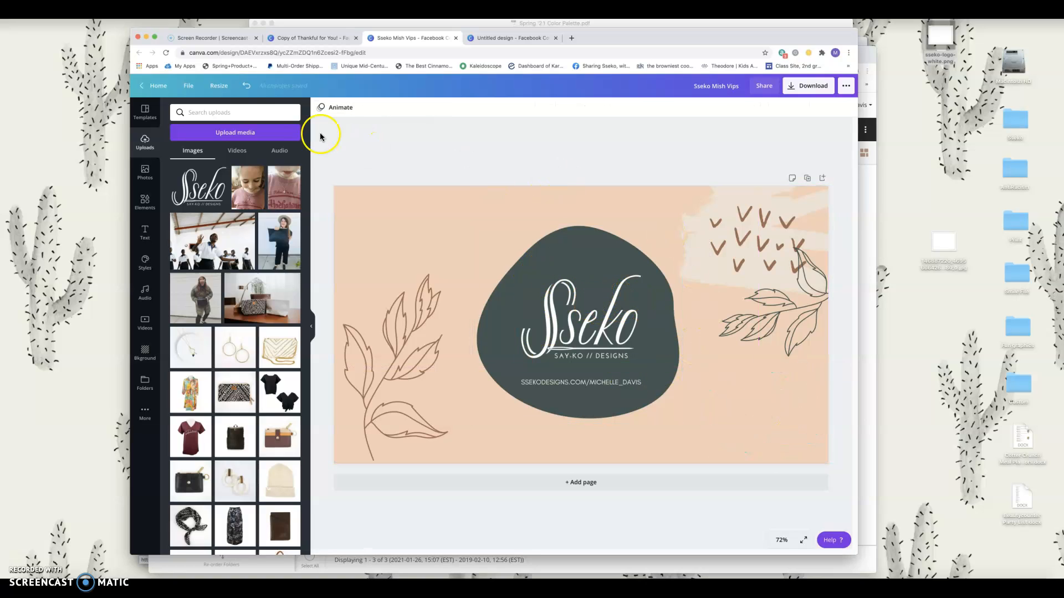
# Undo seven recent edits to restore the Sseko Mish Vips title inside the centre blob.
pyautogui.click(247, 86)
pyautogui.click(247, 87)
pyautogui.click(247, 87)
pyautogui.click(247, 87)
pyautogui.click(247, 87)
pyautogui.click(248, 87)
pyautogui.click(248, 88)
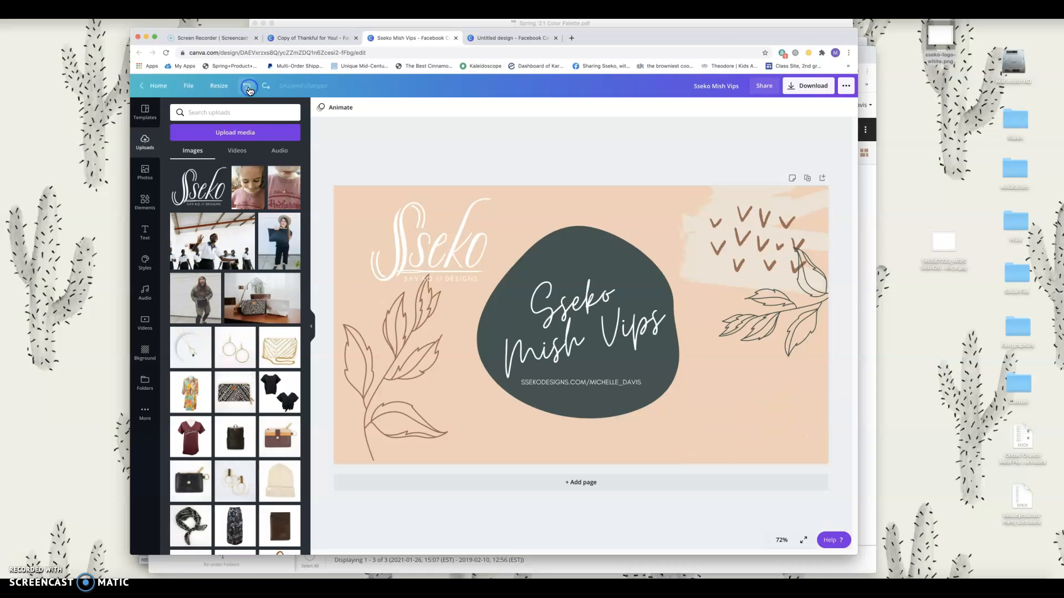
# Shrink the white Sseko logo into the bottom-right corner and add a blank page 2.
pyautogui.click(448, 245)
pyautogui.moveTo(368, 196); pyautogui.dragTo(769, 429)
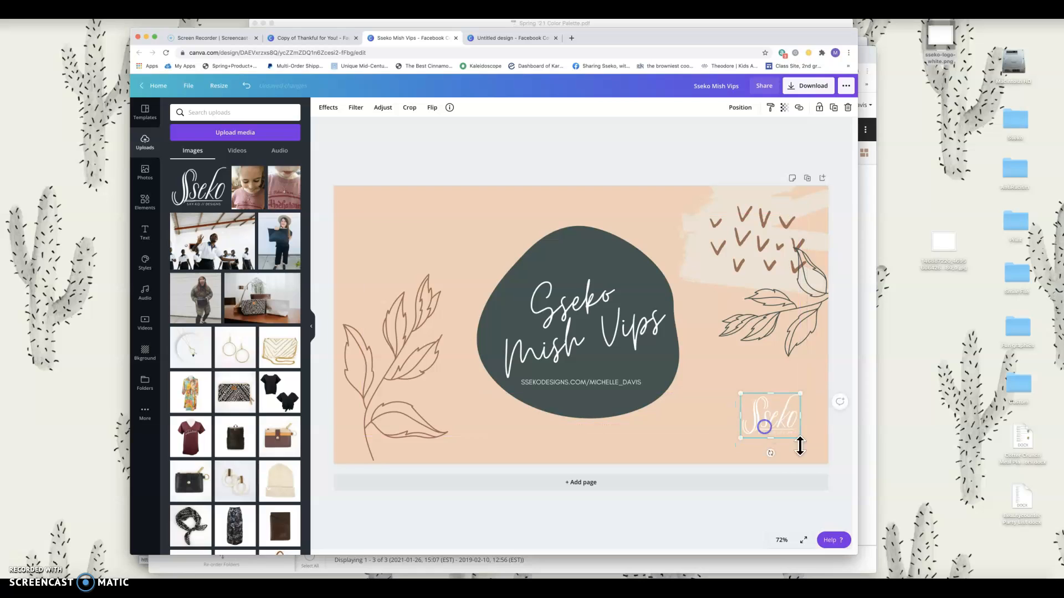
pyautogui.click(766, 494)
pyautogui.scroll(4, 637, 321)
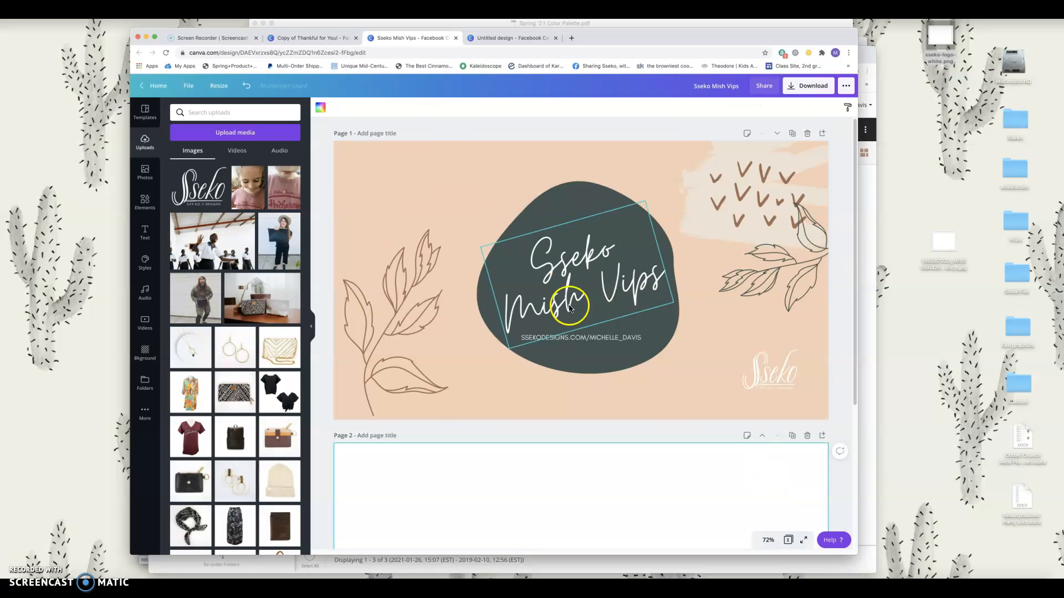